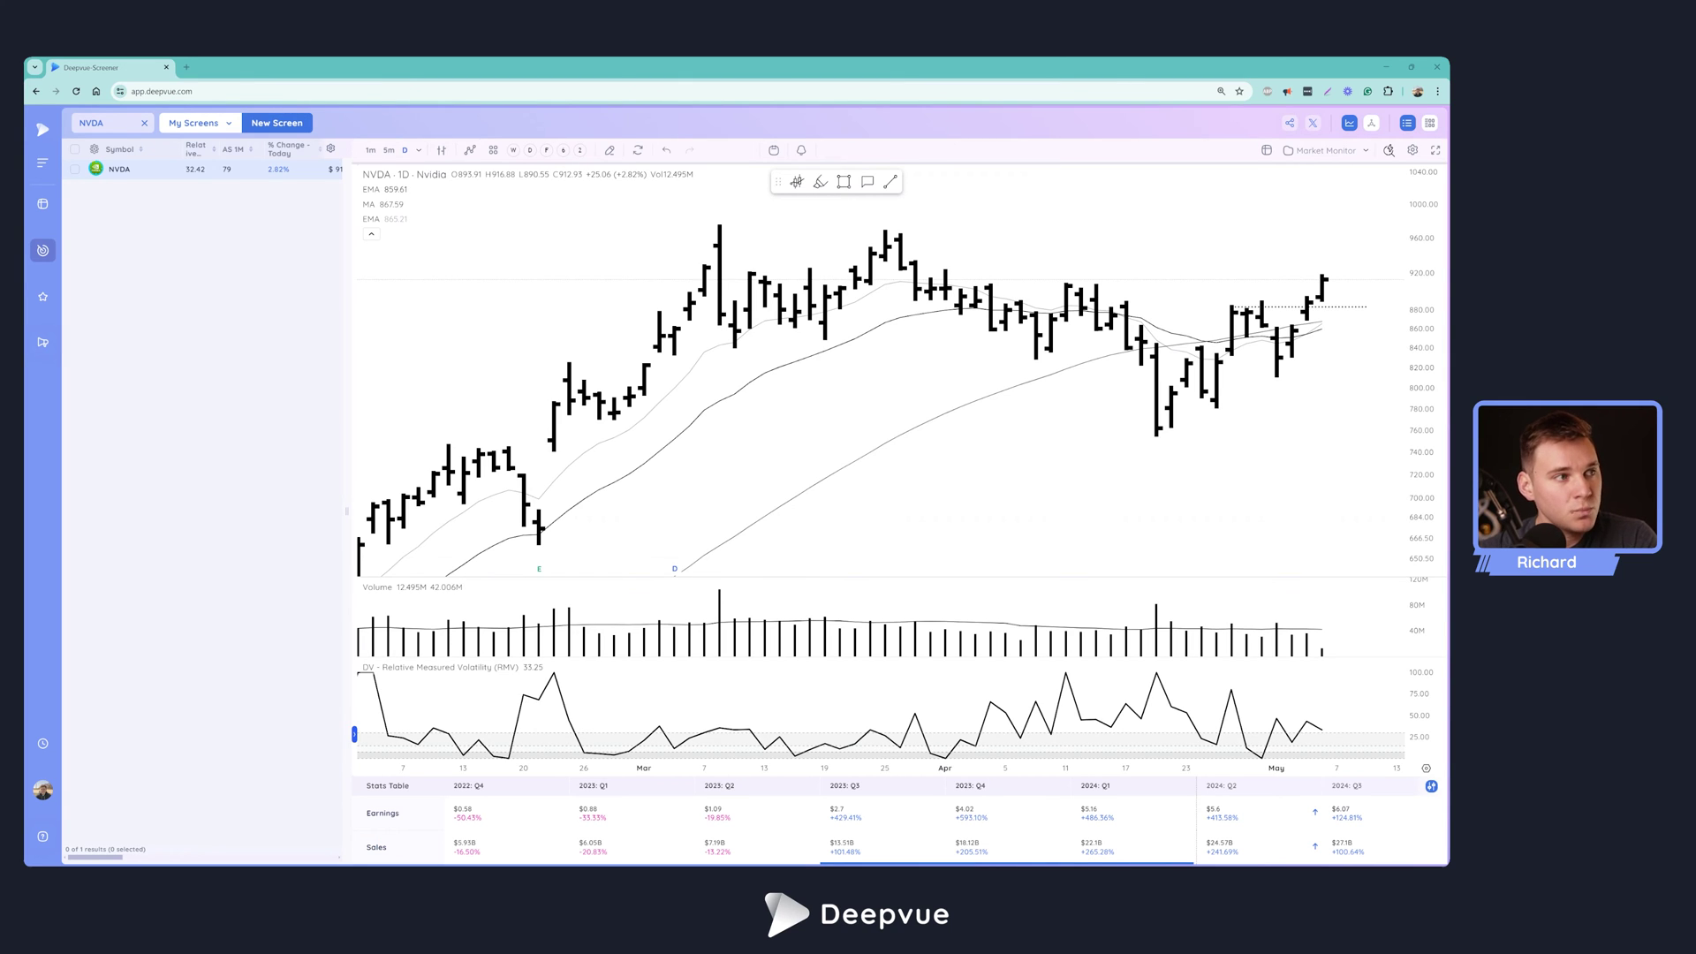
# - Create a new blank screen from Deepvue's screener view
pyautogui.click(43, 251)
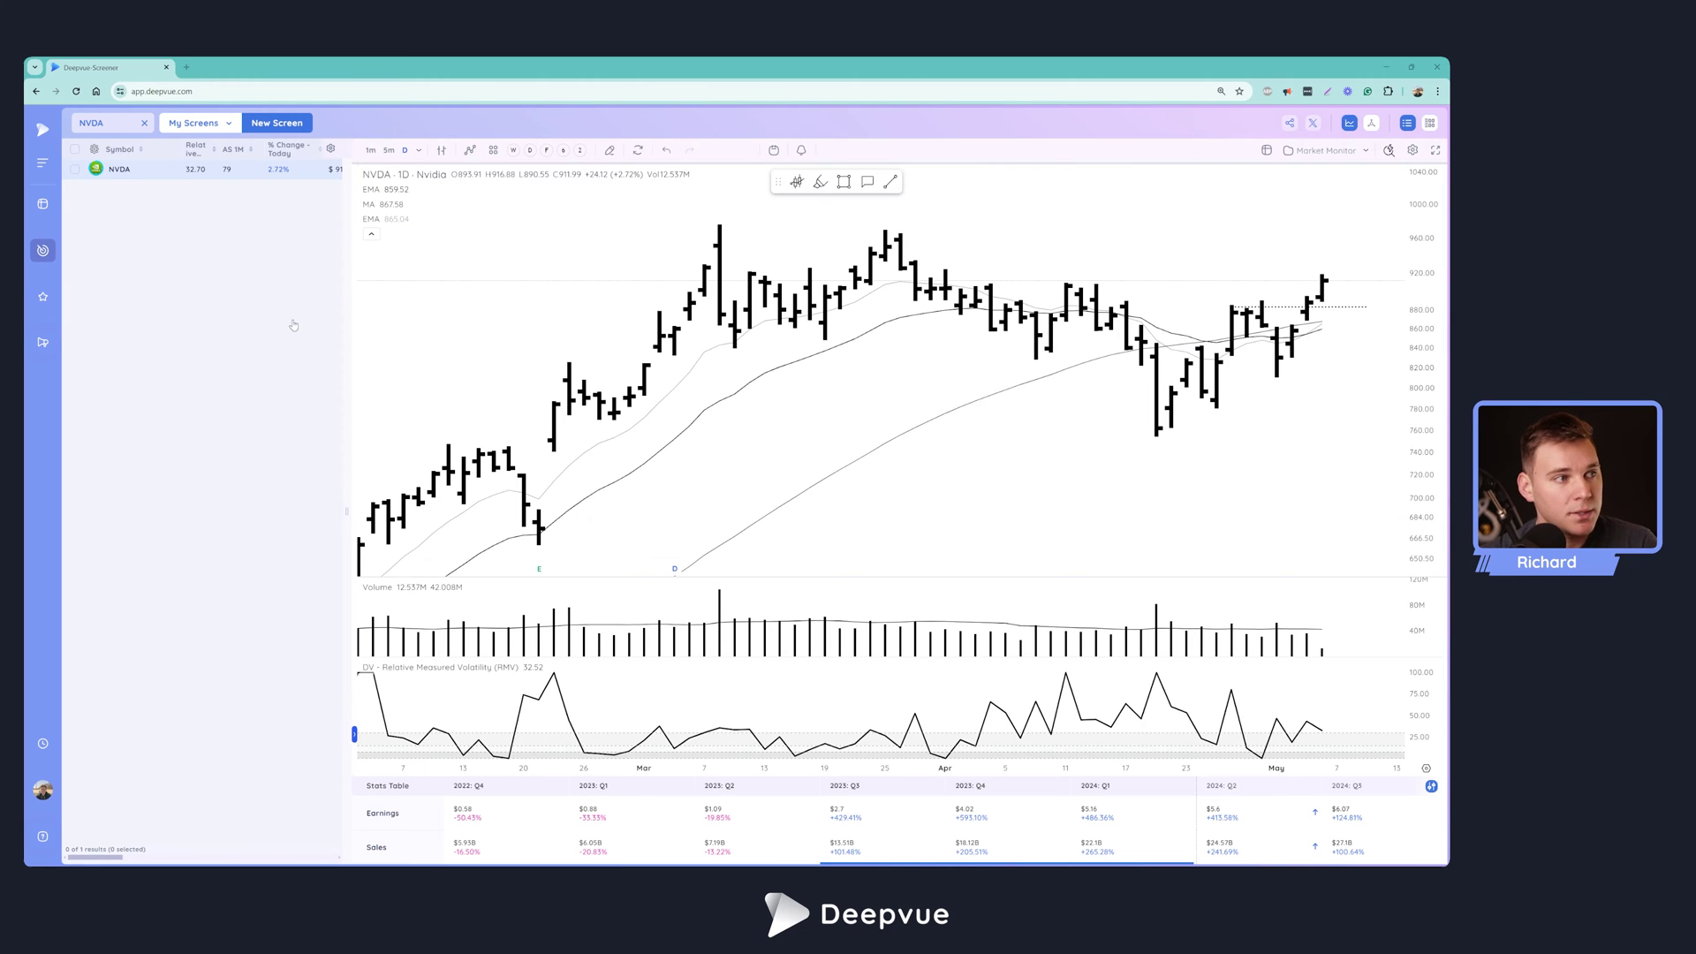
# - Add an EPS Growth (%) filter for the latest quarter requiring greater than 25%
pyautogui.click(280, 124)
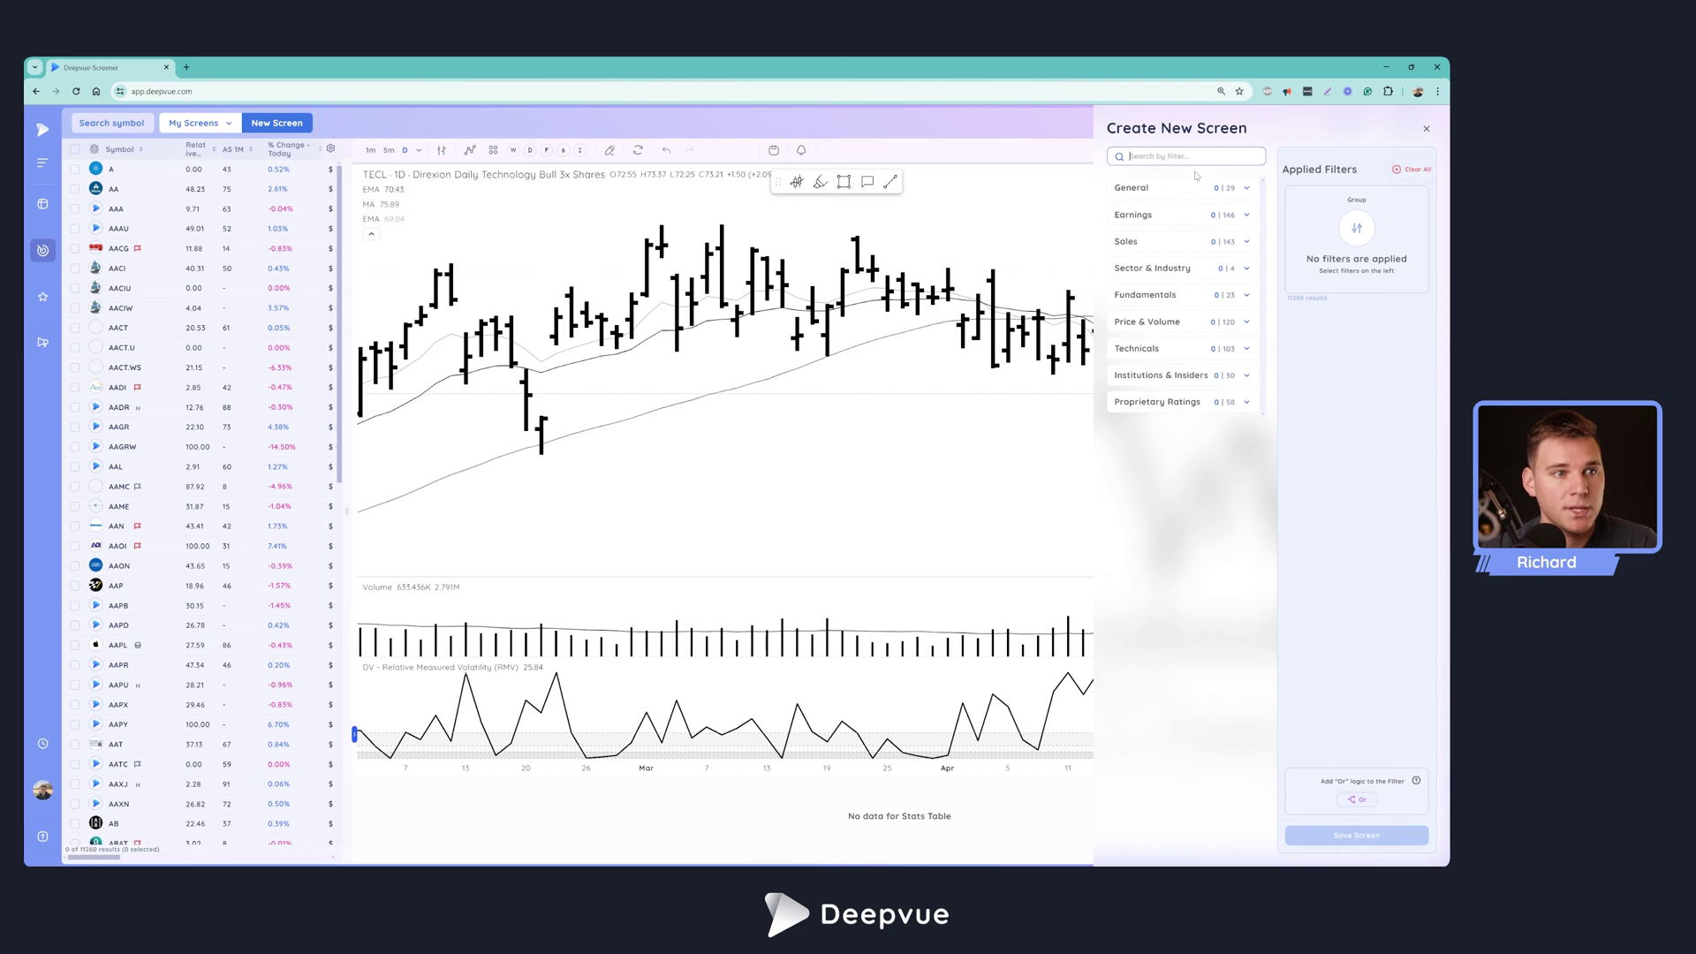
pyautogui.write('eps')
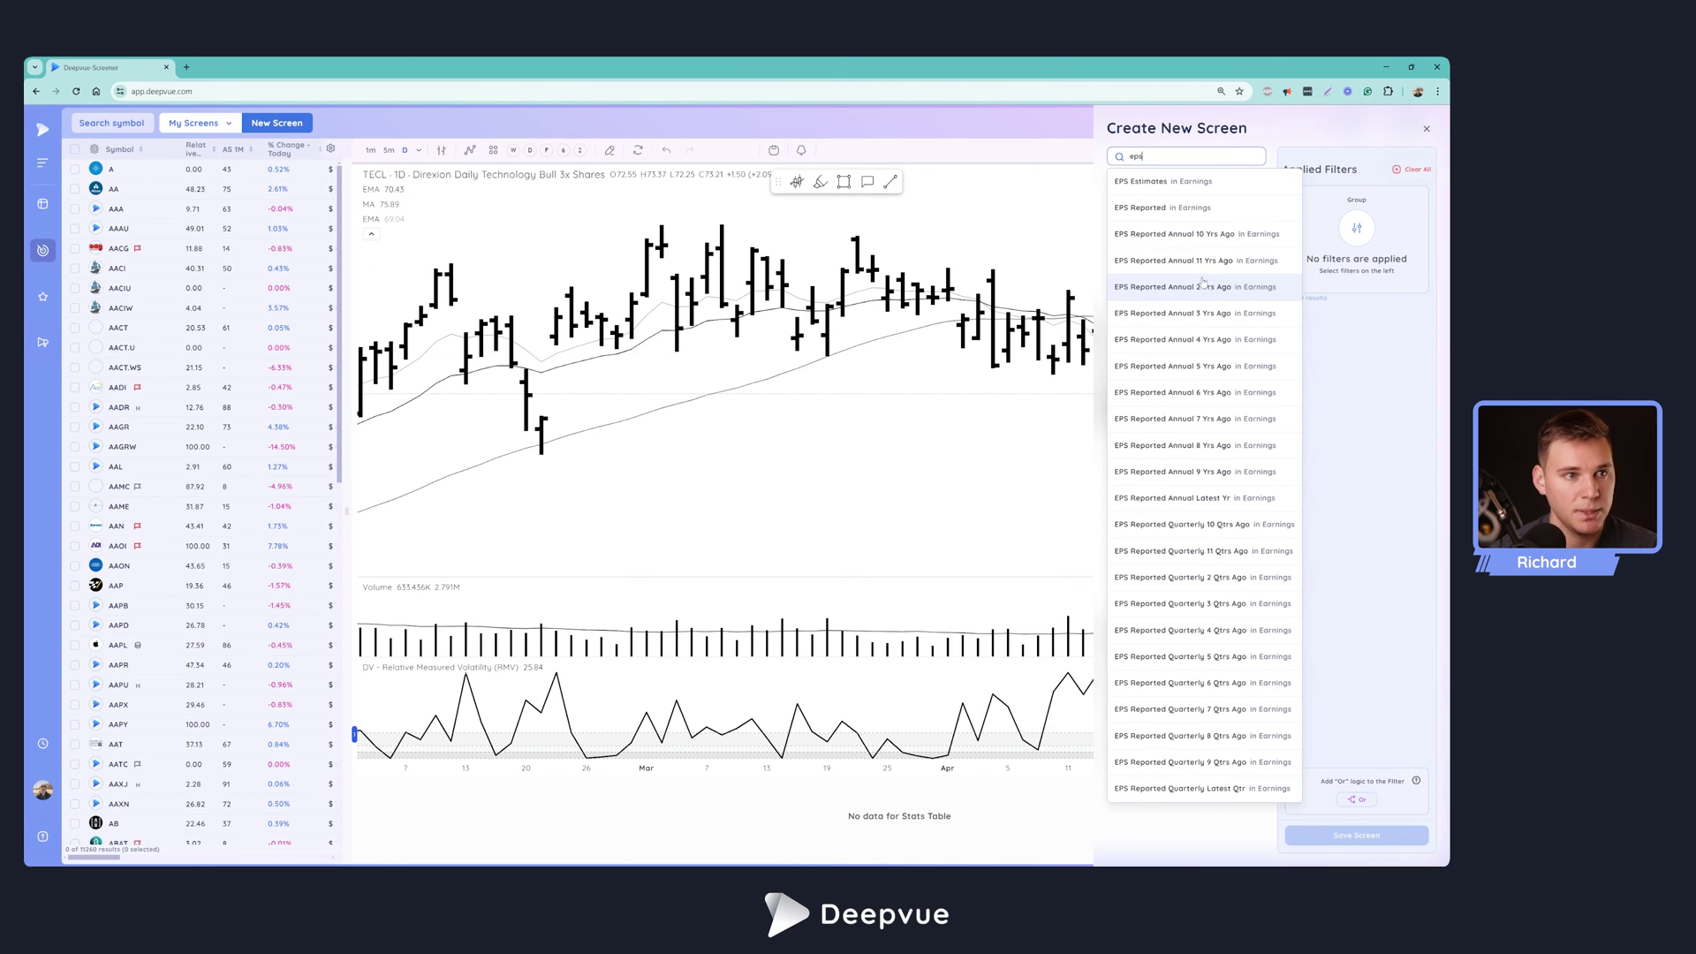
pyautogui.write(' growth')
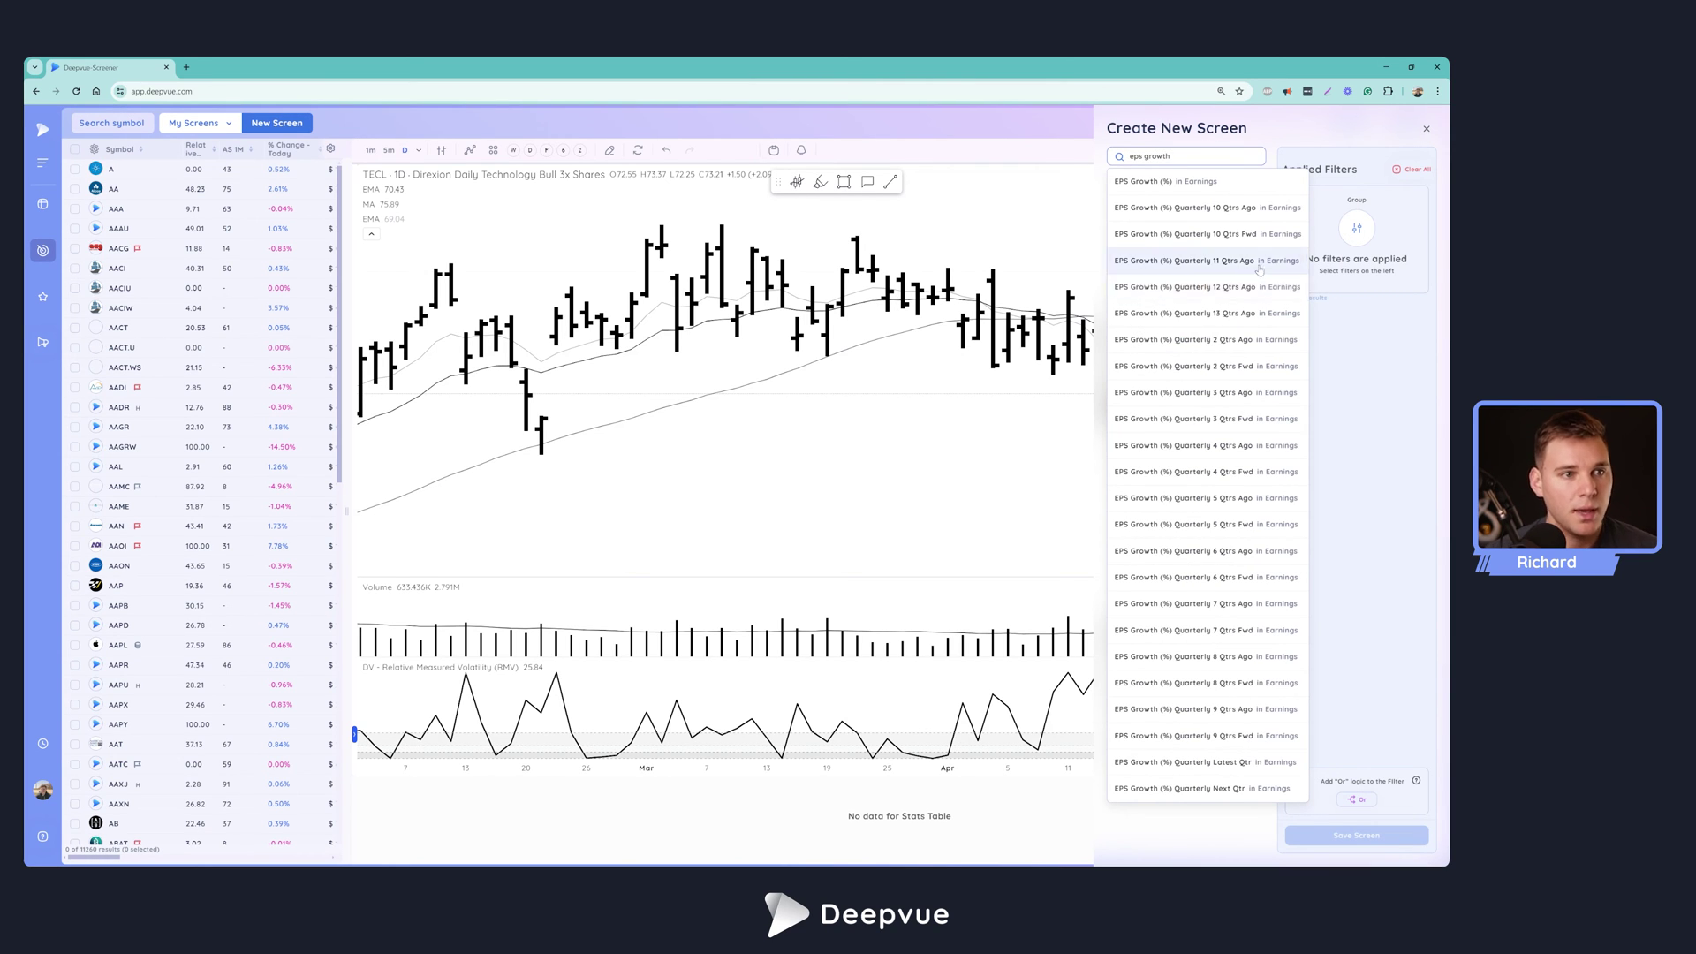
pyautogui.click(1157, 181)
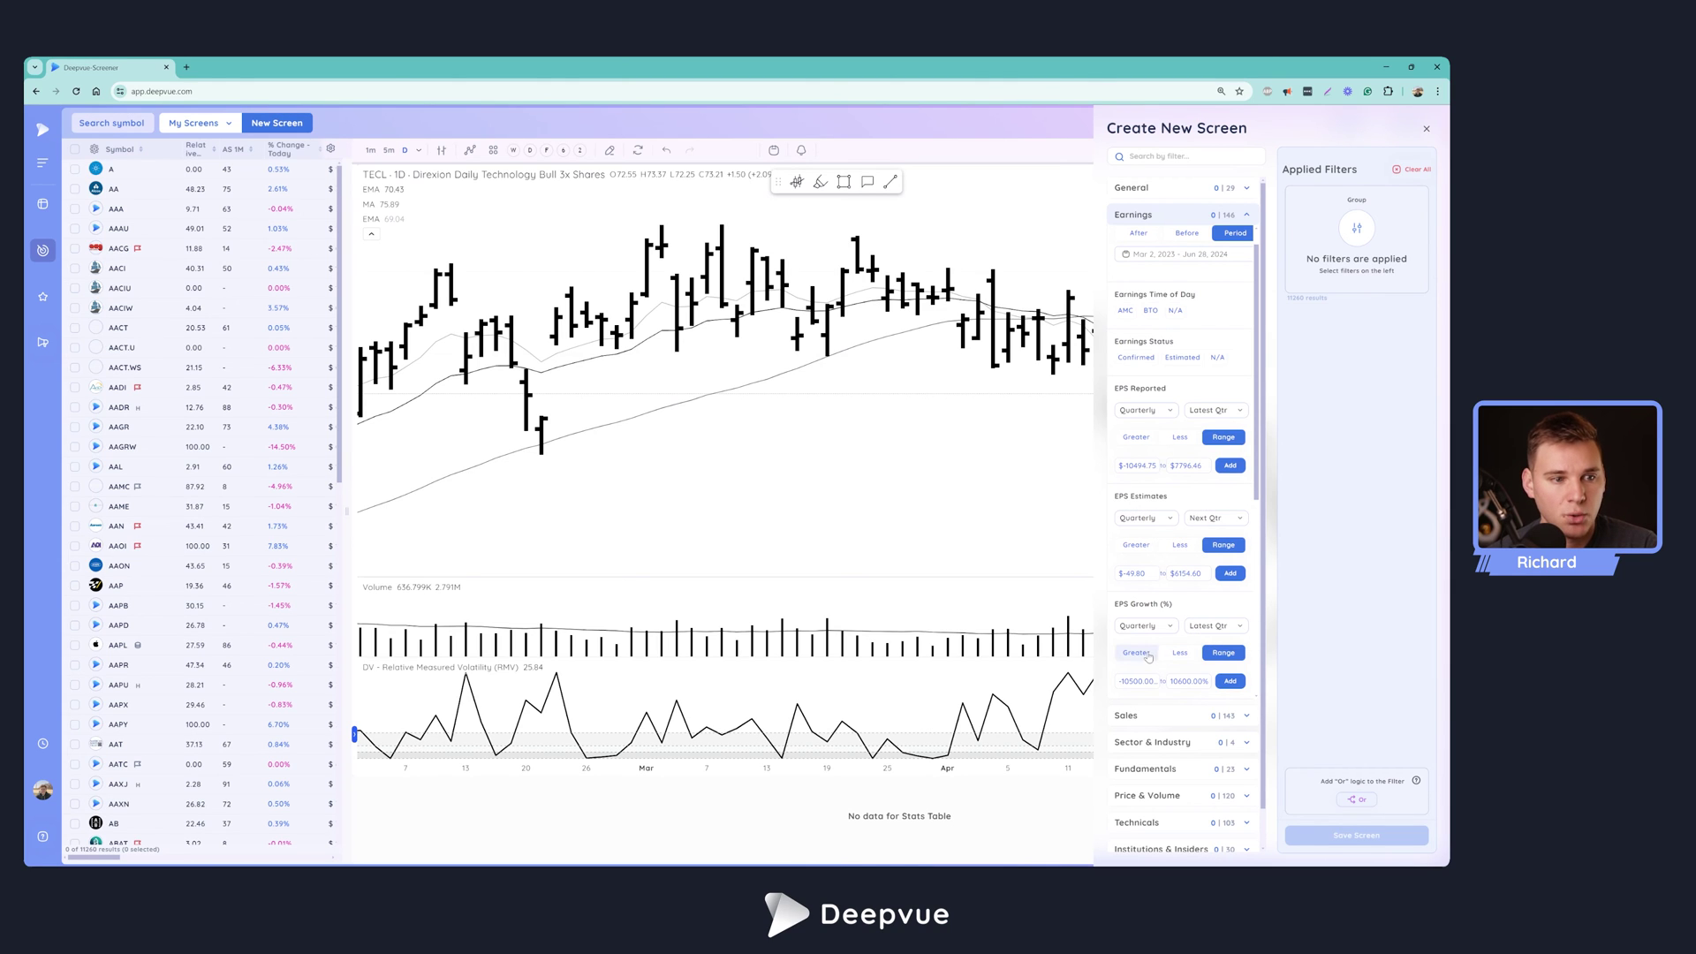
pyautogui.click(1139, 655)
pyautogui.click(1153, 681)
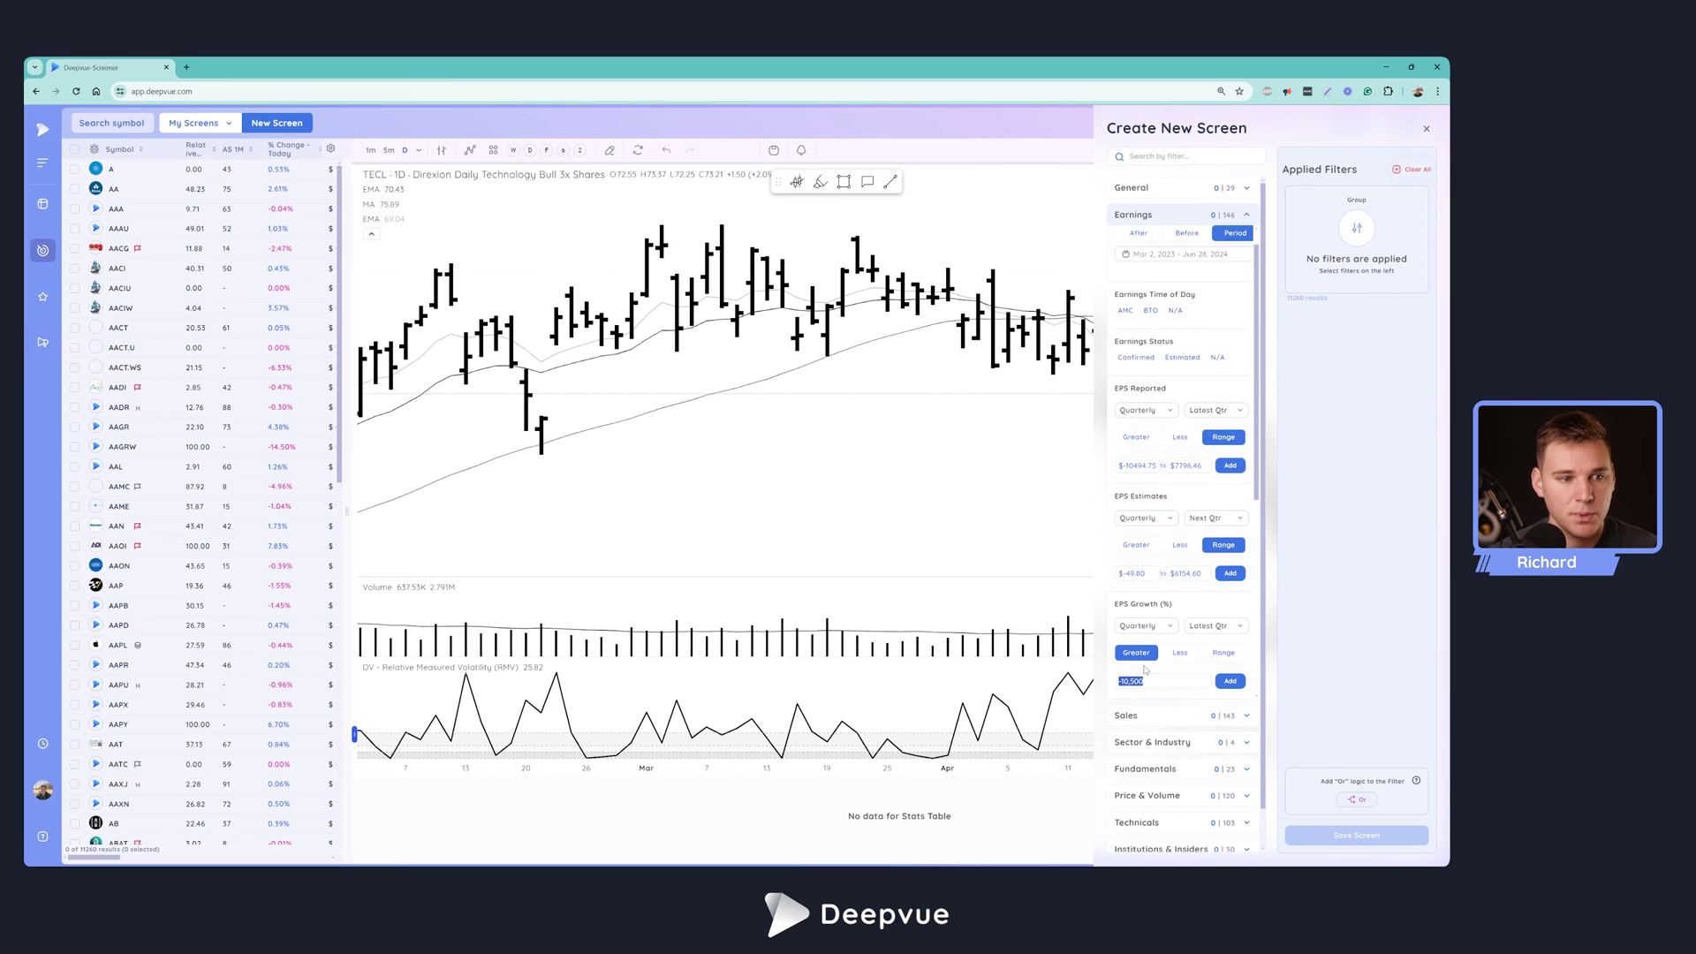
pyautogui.write('25')
pyautogui.click(1229, 683)
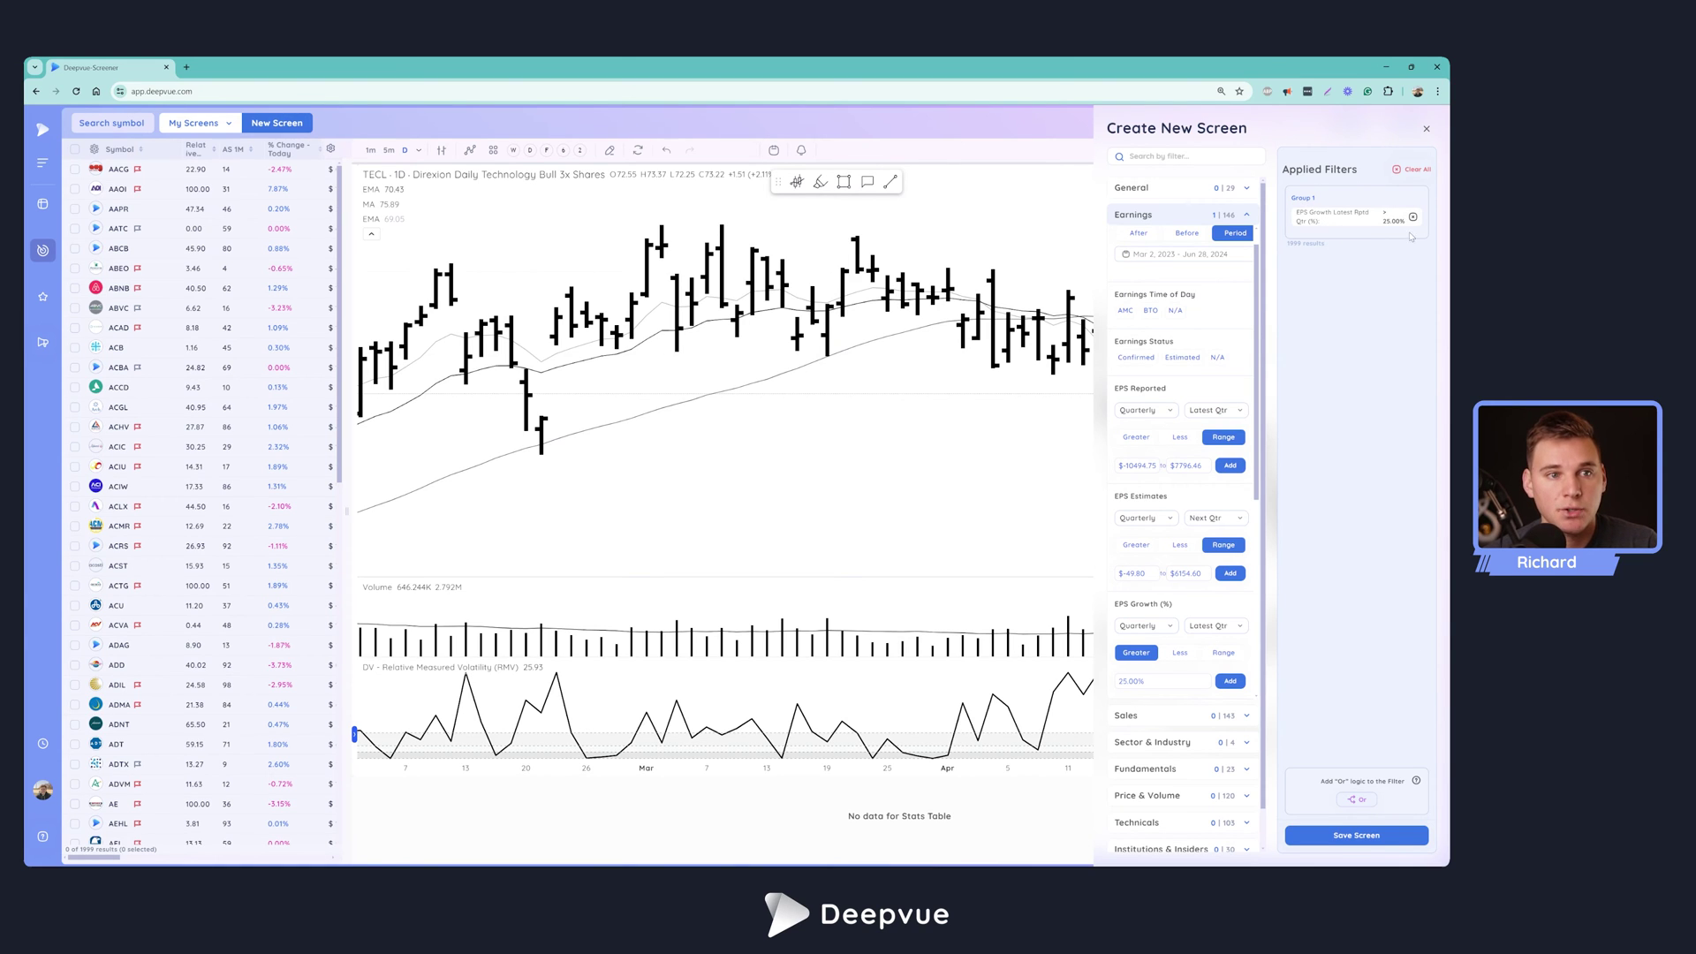
pyautogui.click(1144, 155)
# - Add a Sales Growth (%) latest-quarter filter set to greater than 25% in Group 1
pyautogui.write('sales growth')
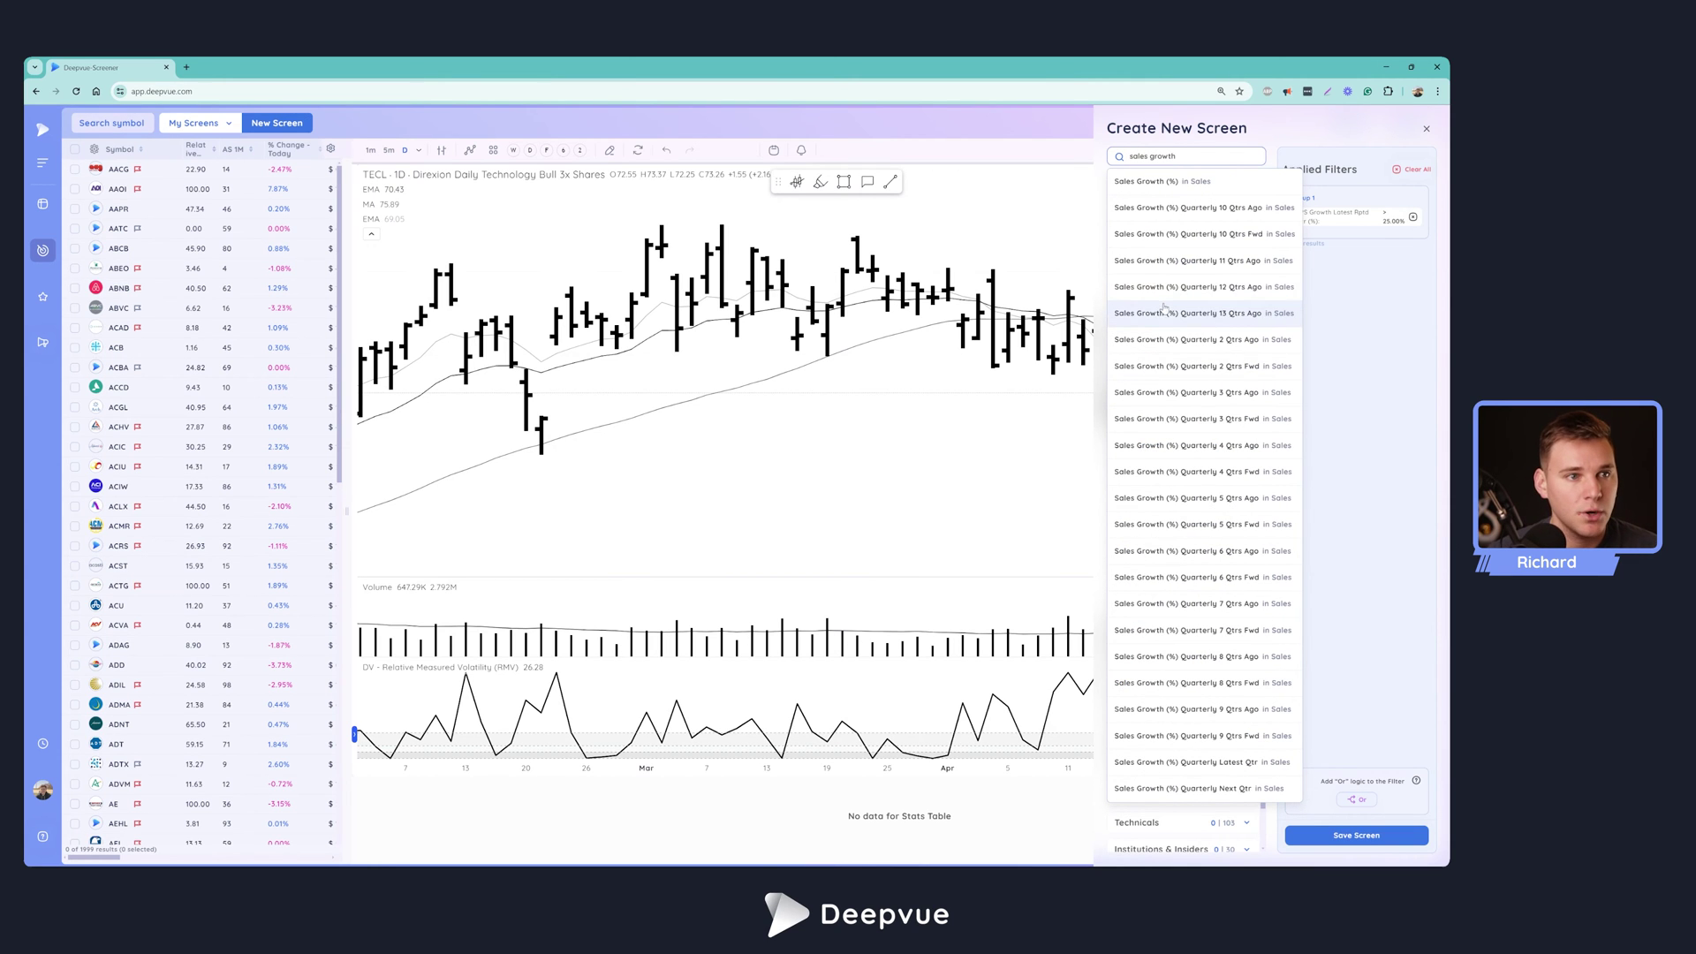
pyautogui.click(1149, 181)
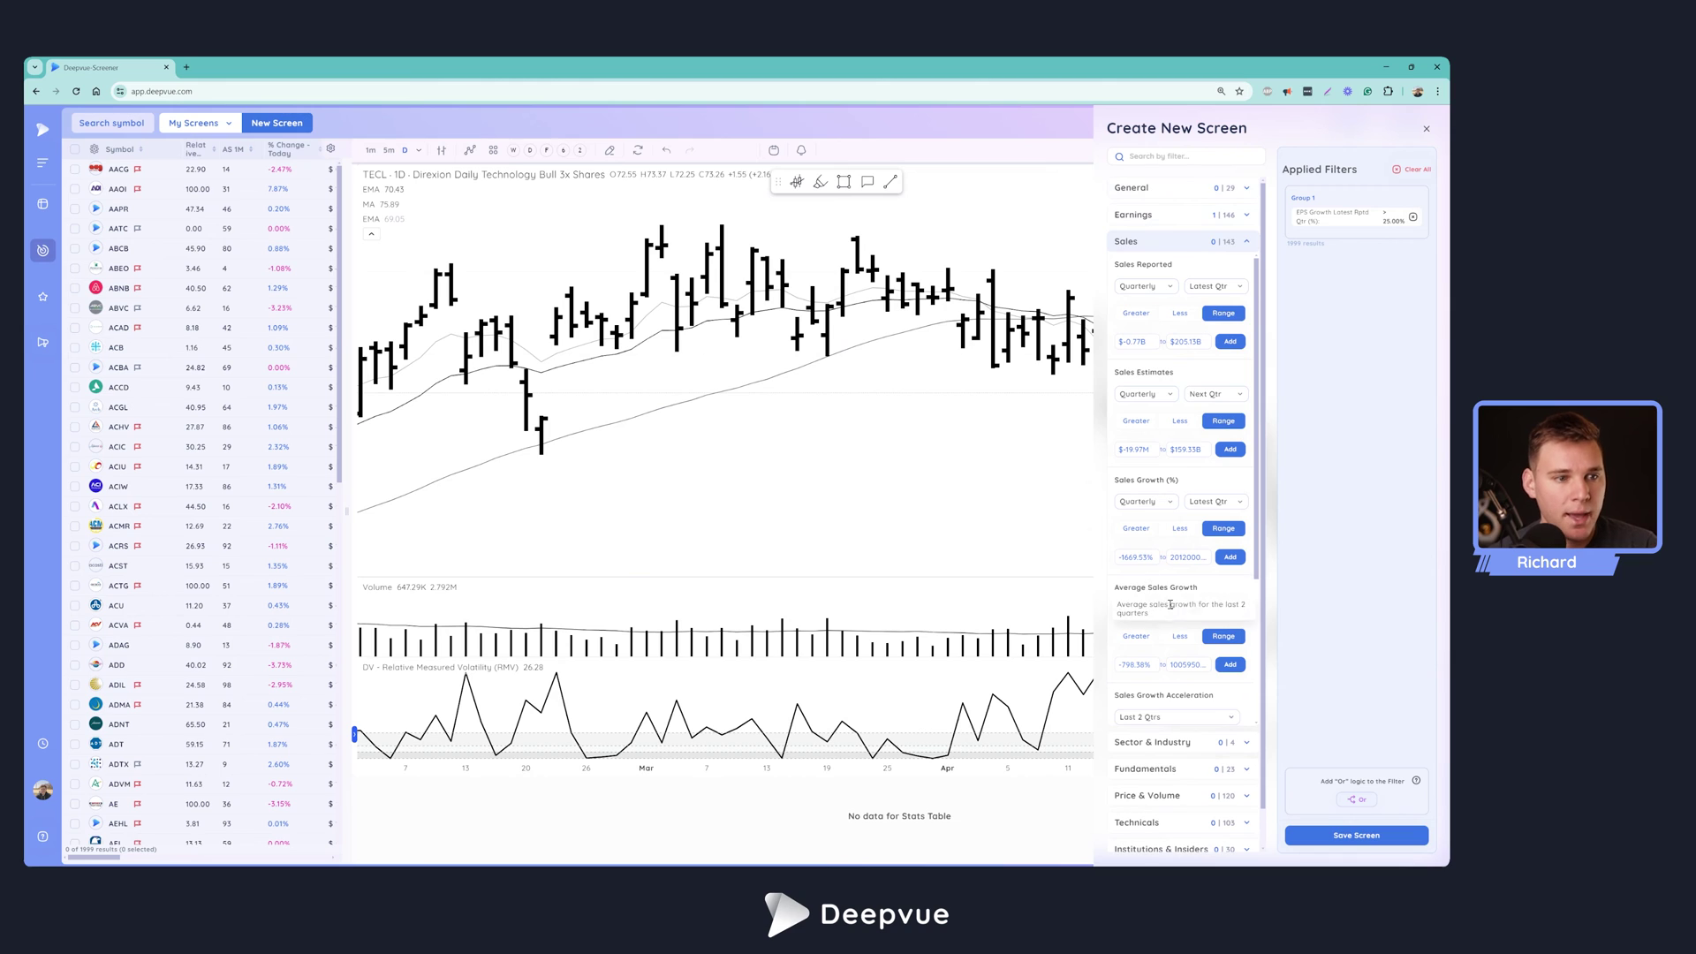
pyautogui.click(1143, 530)
pyautogui.click(1136, 564)
pyautogui.write('25')
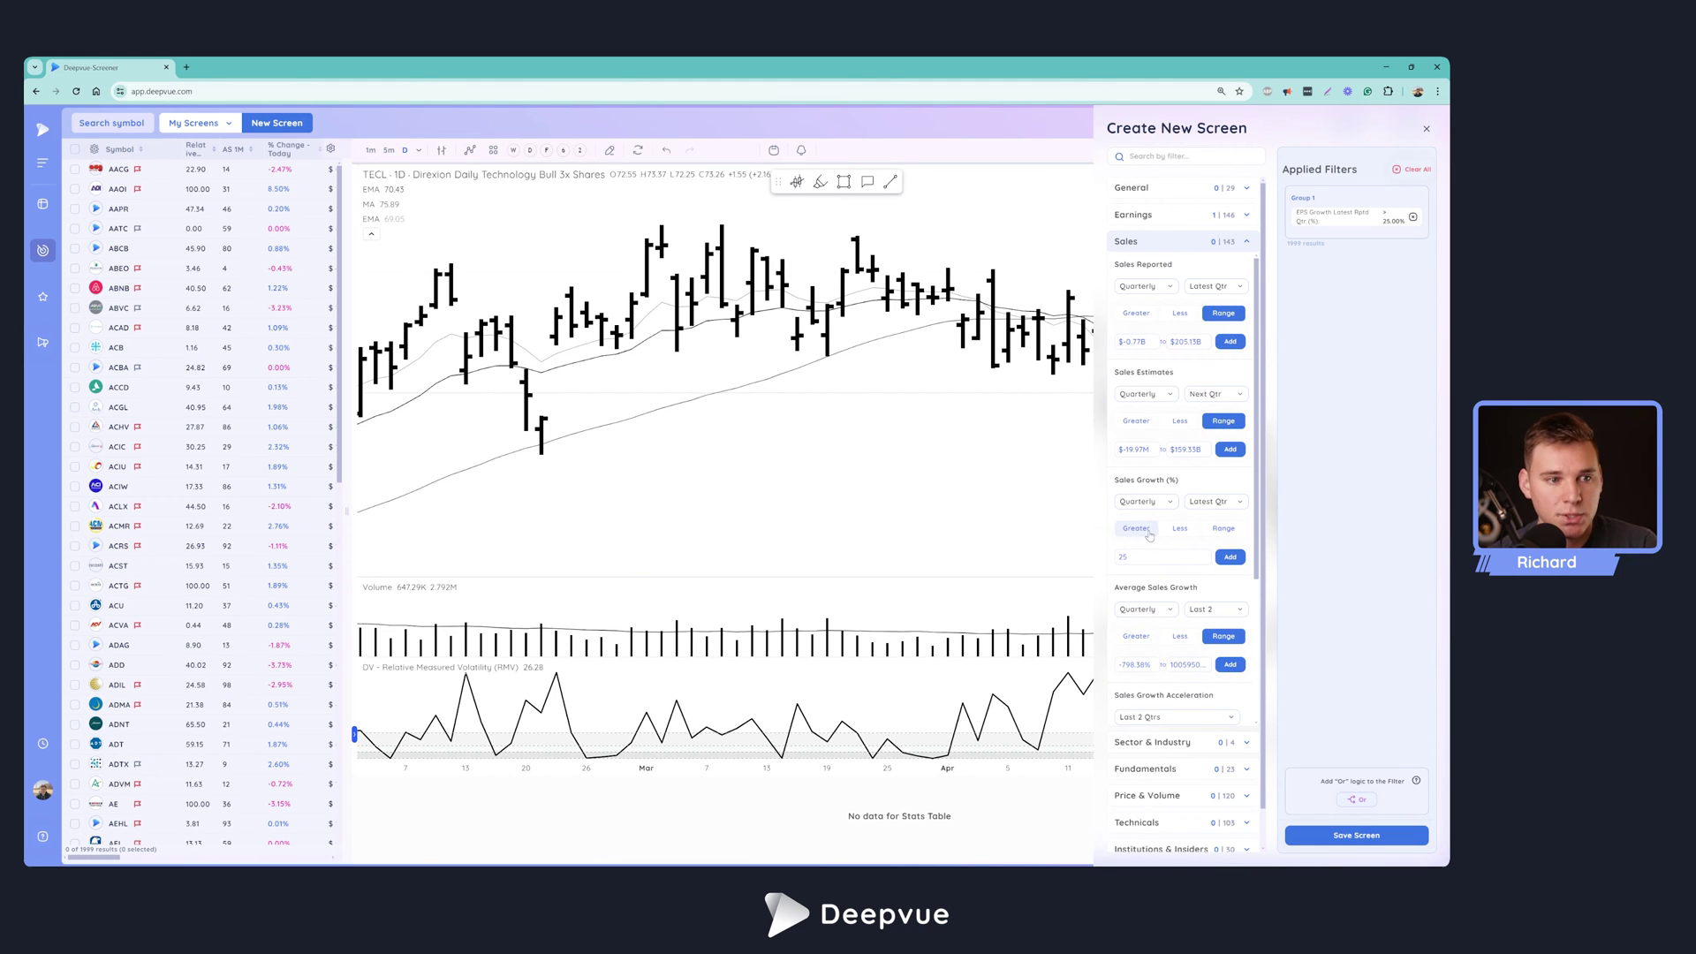
pyautogui.click(1224, 531)
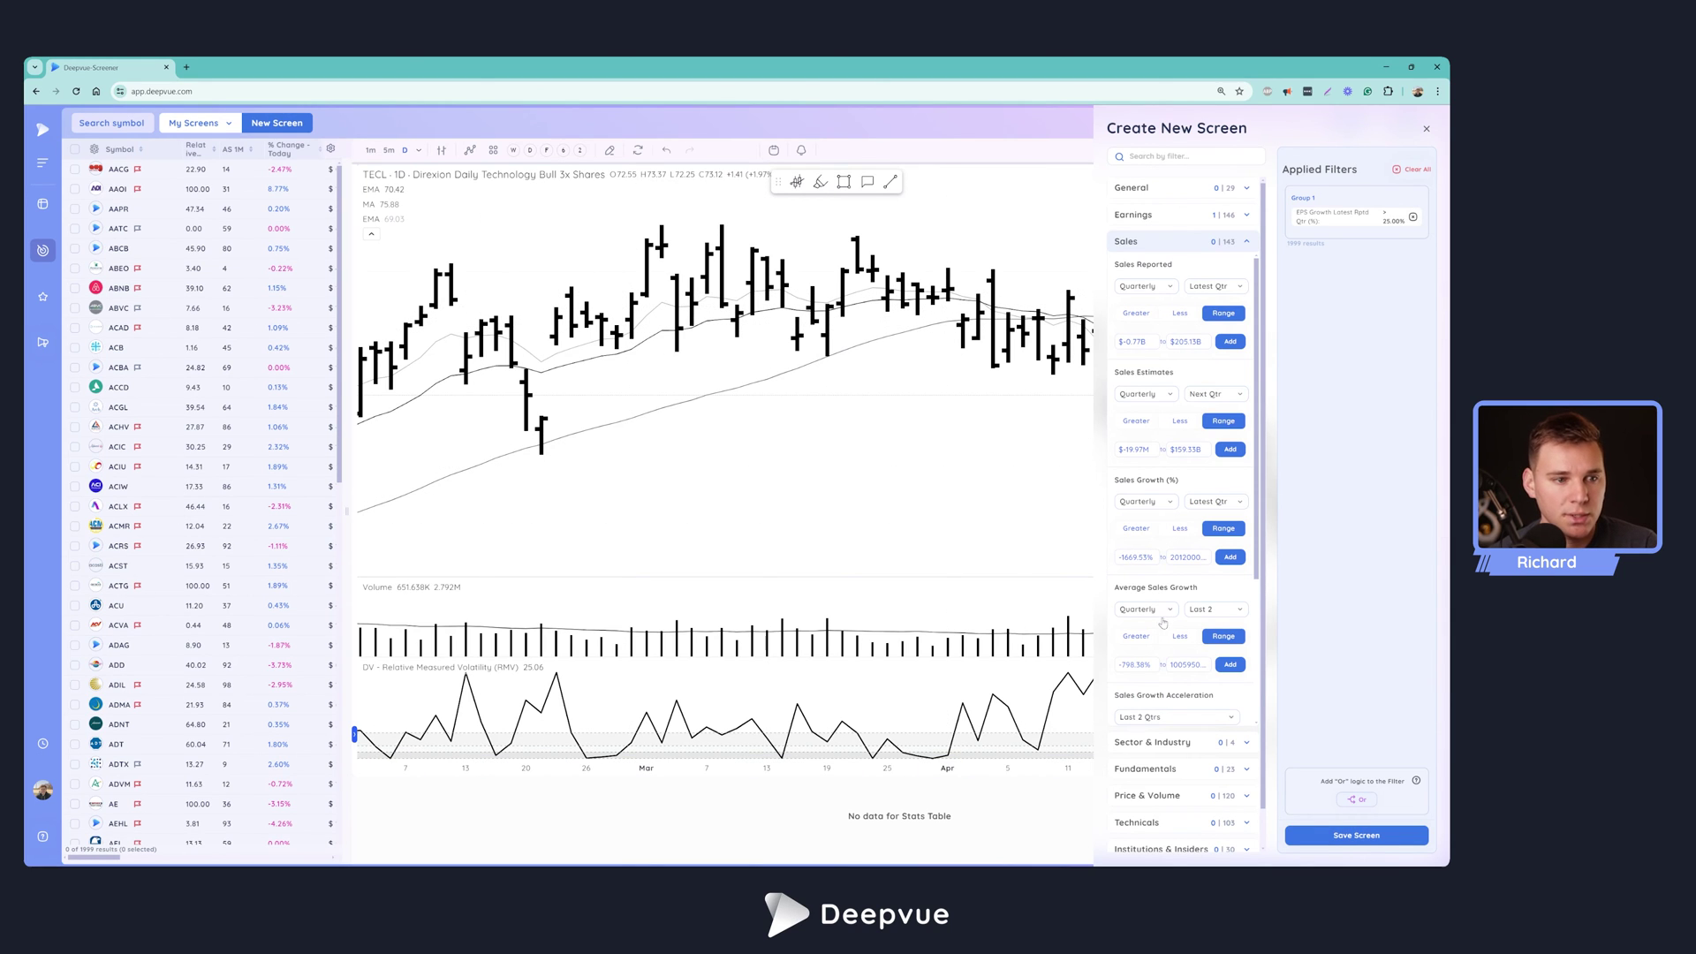
pyautogui.click(1137, 528)
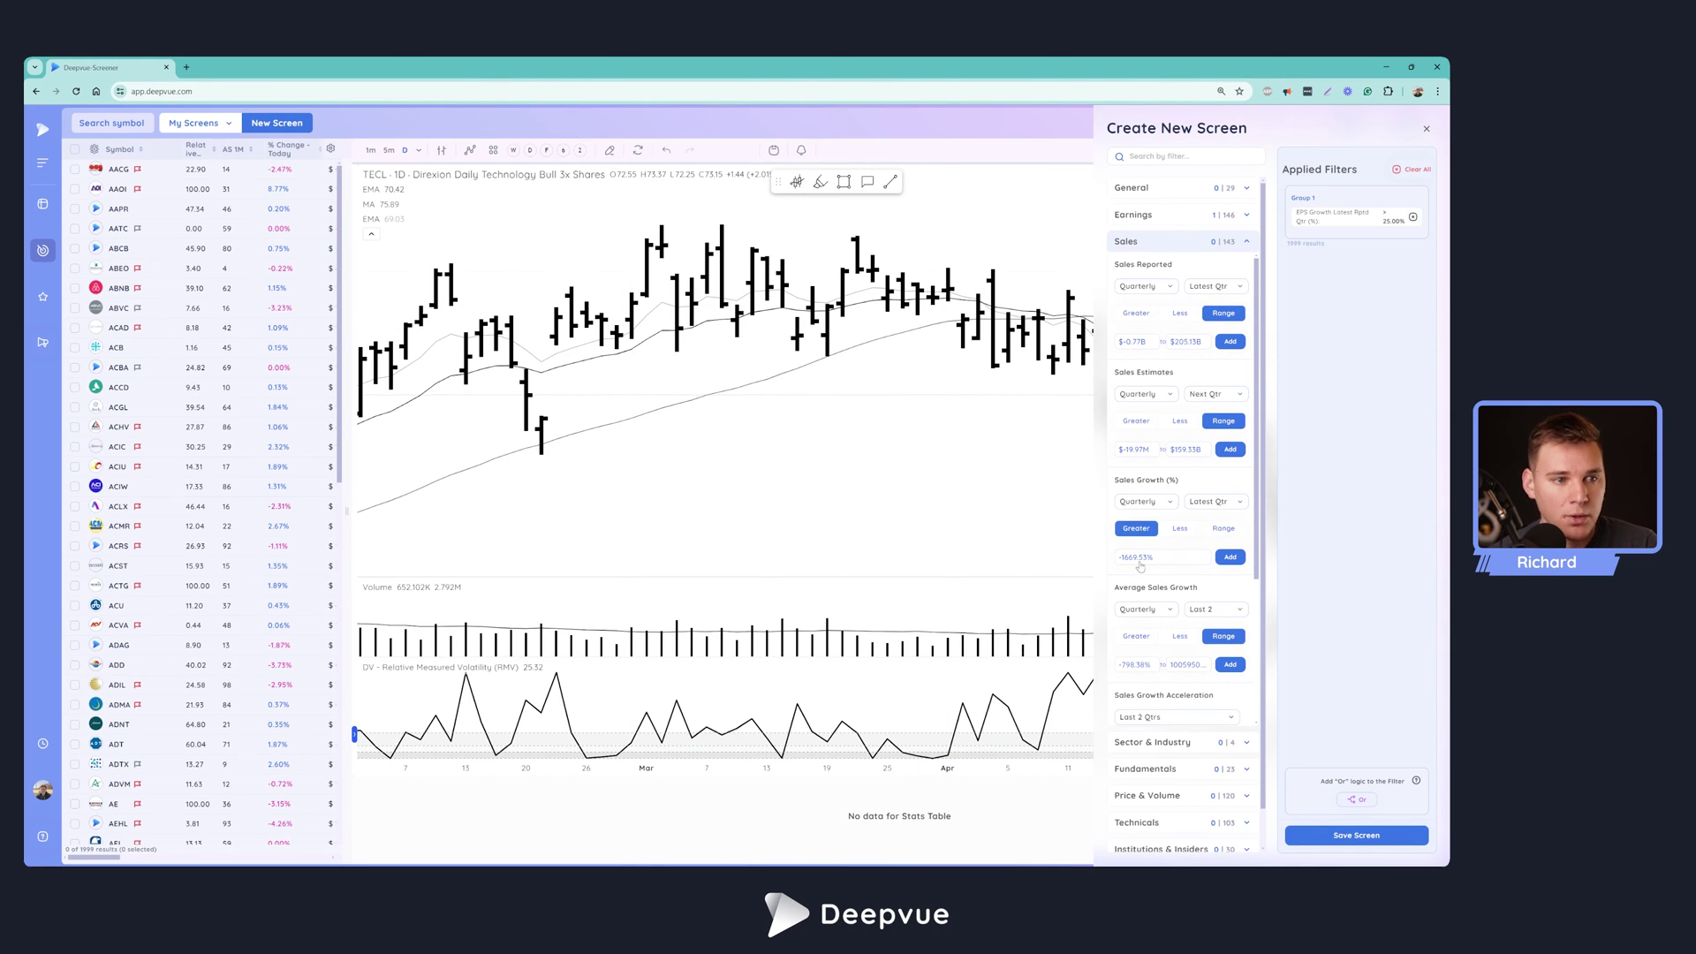
pyautogui.click(1137, 561)
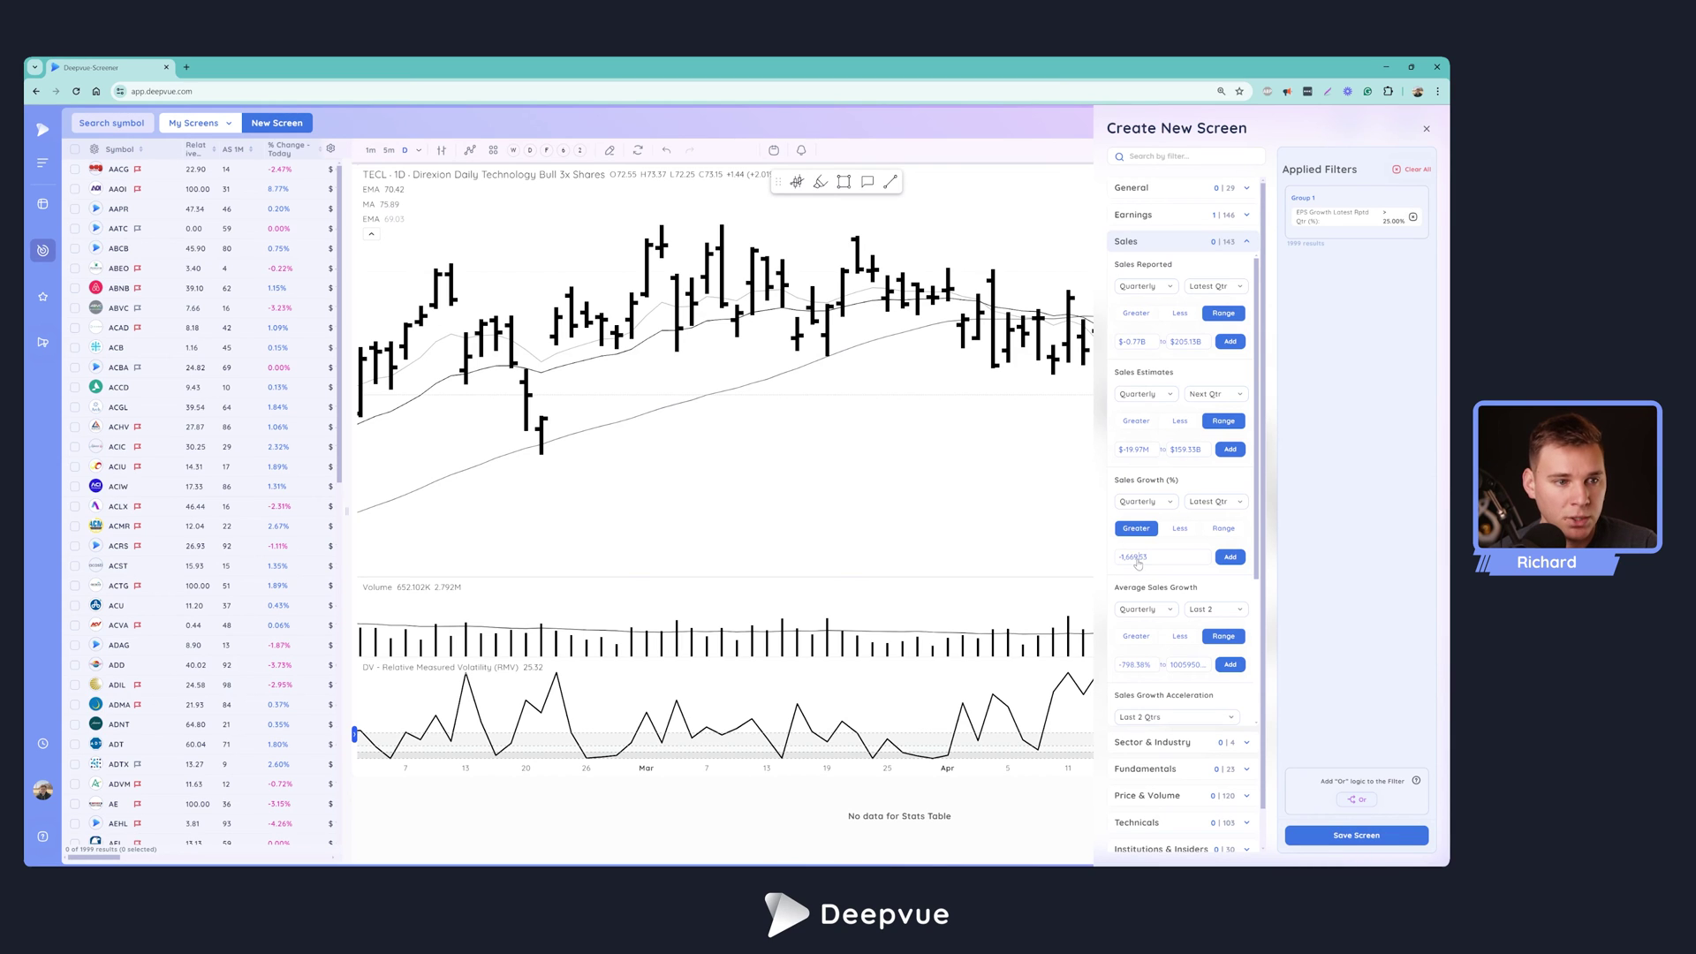
pyautogui.doubleClick(1138, 561)
pyautogui.write('25')
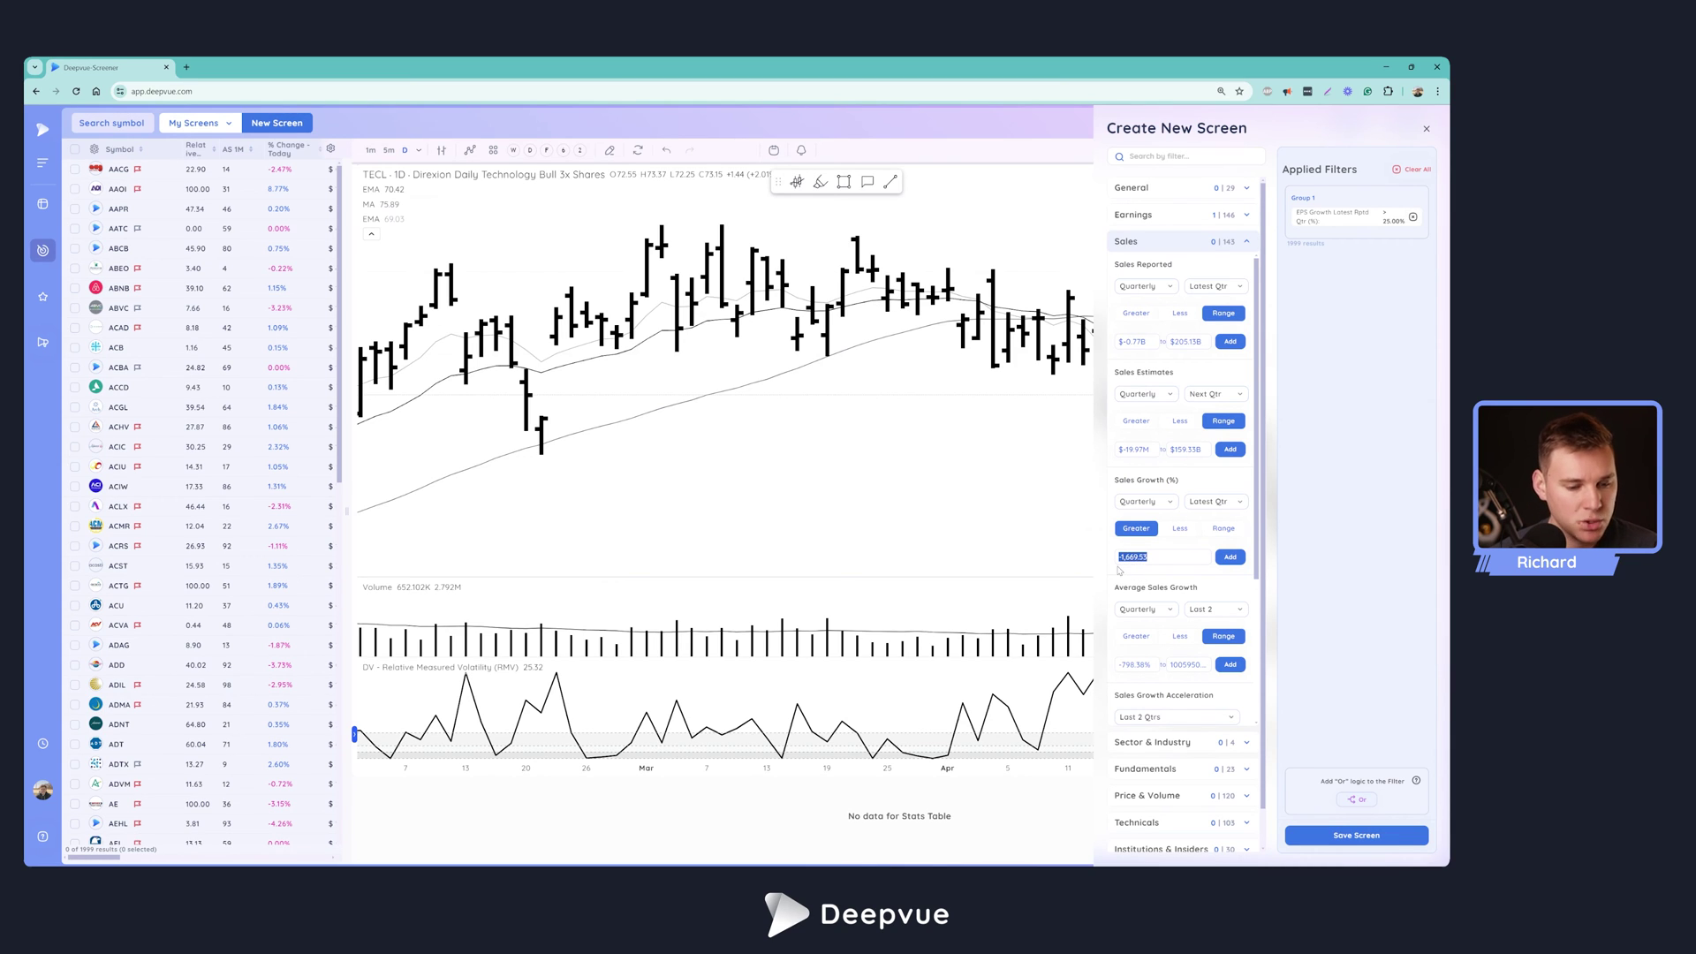
pyautogui.click(1221, 560)
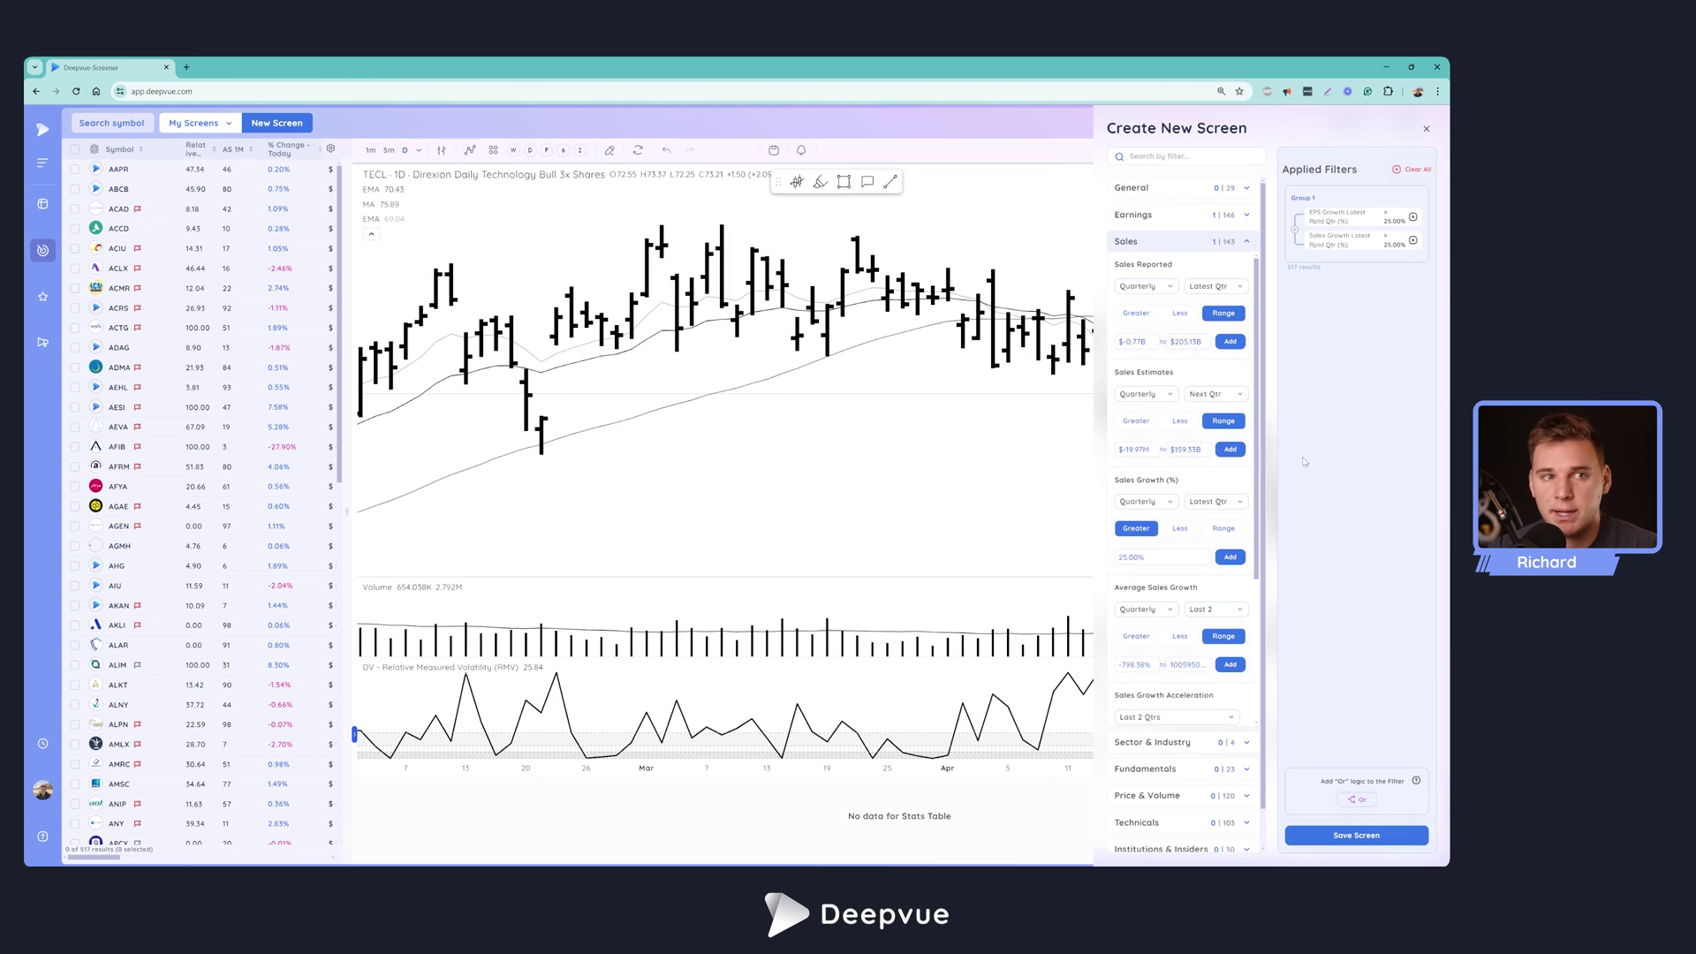
# - Add a Dollar Volume filter with a greater-than $20M minimum to Group 1
pyautogui.click(1148, 157)
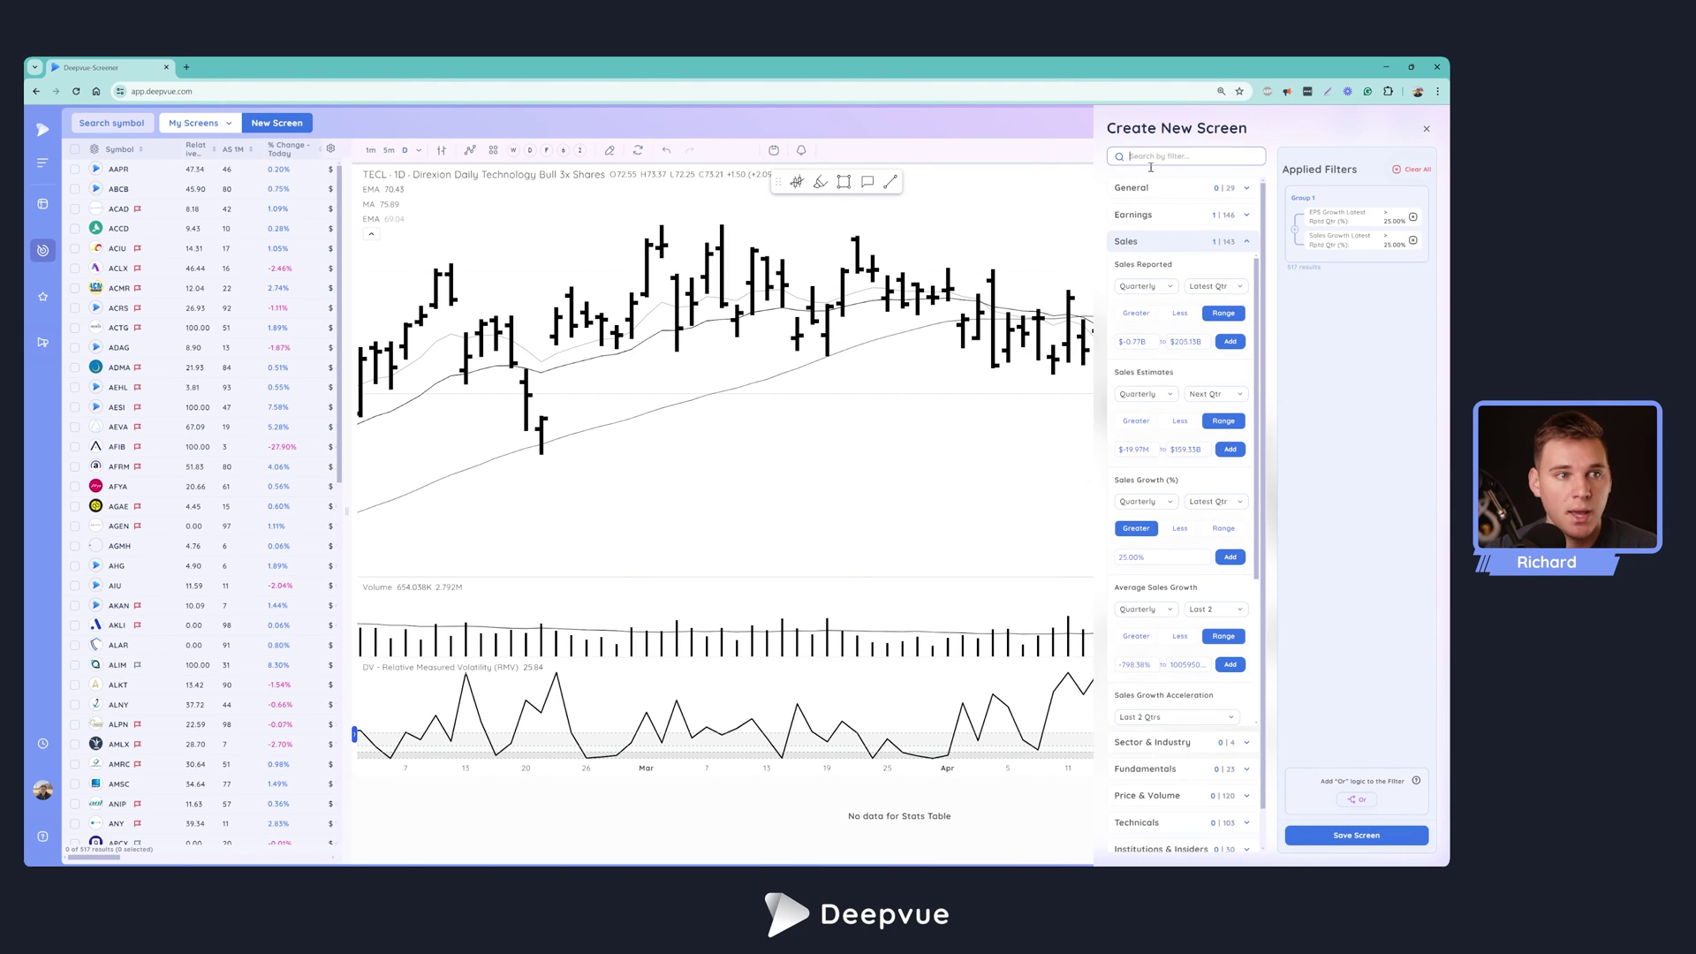
pyautogui.write('dollar')
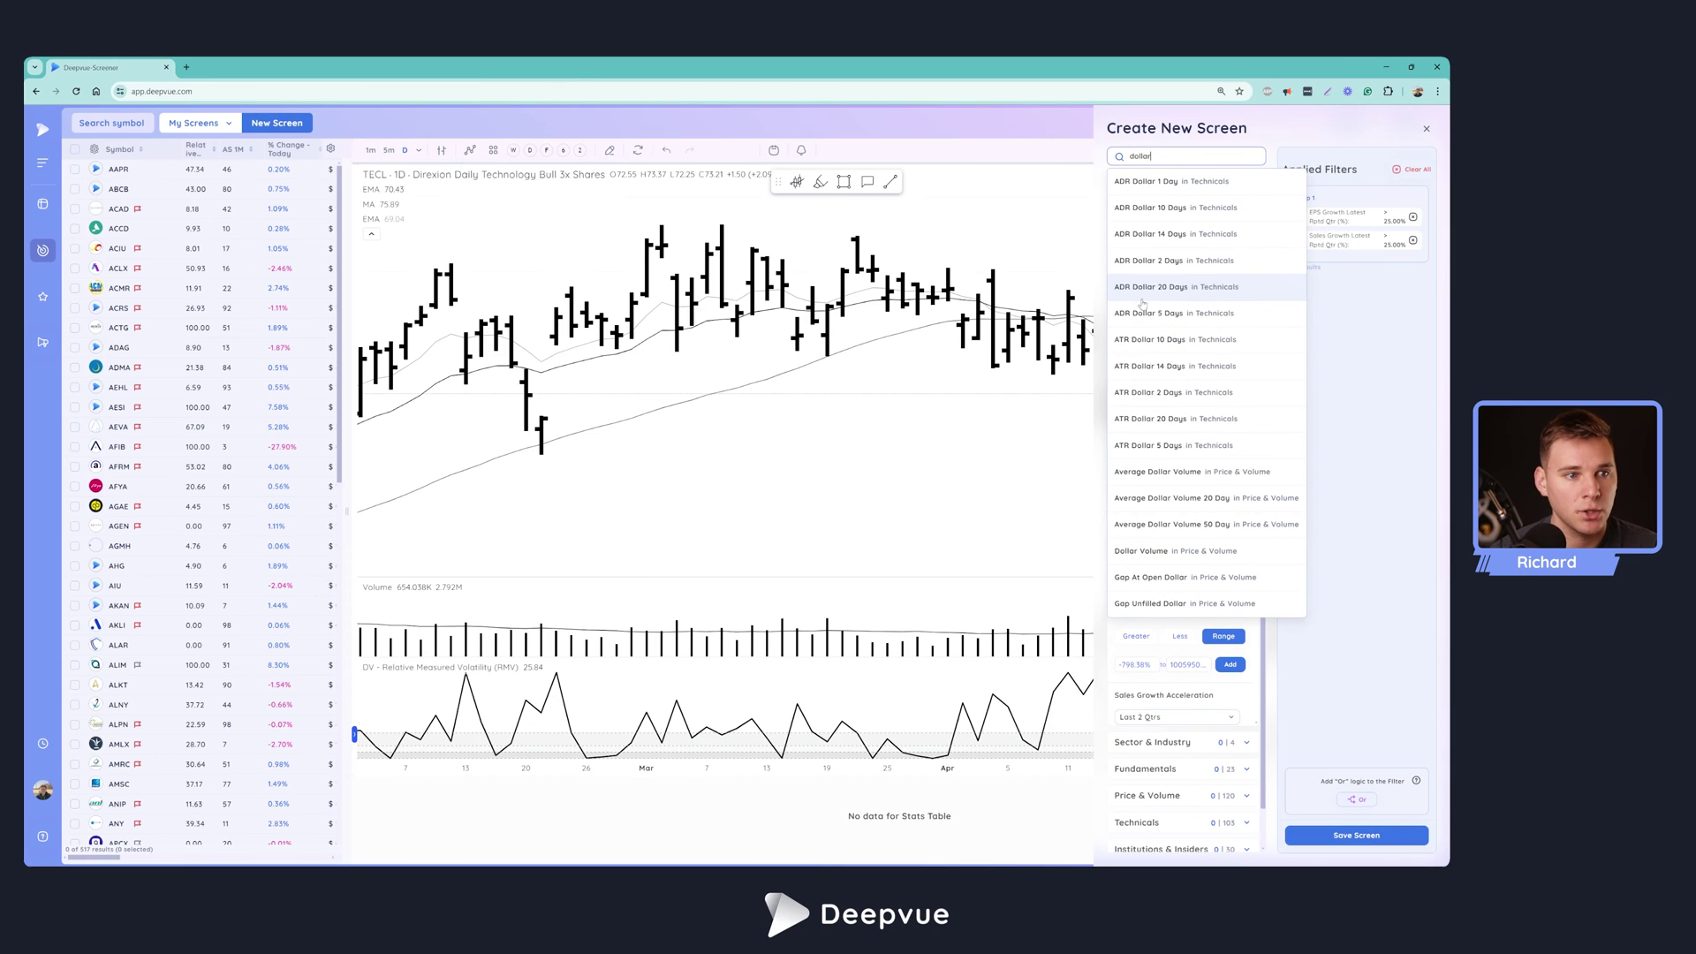
pyautogui.click(1184, 552)
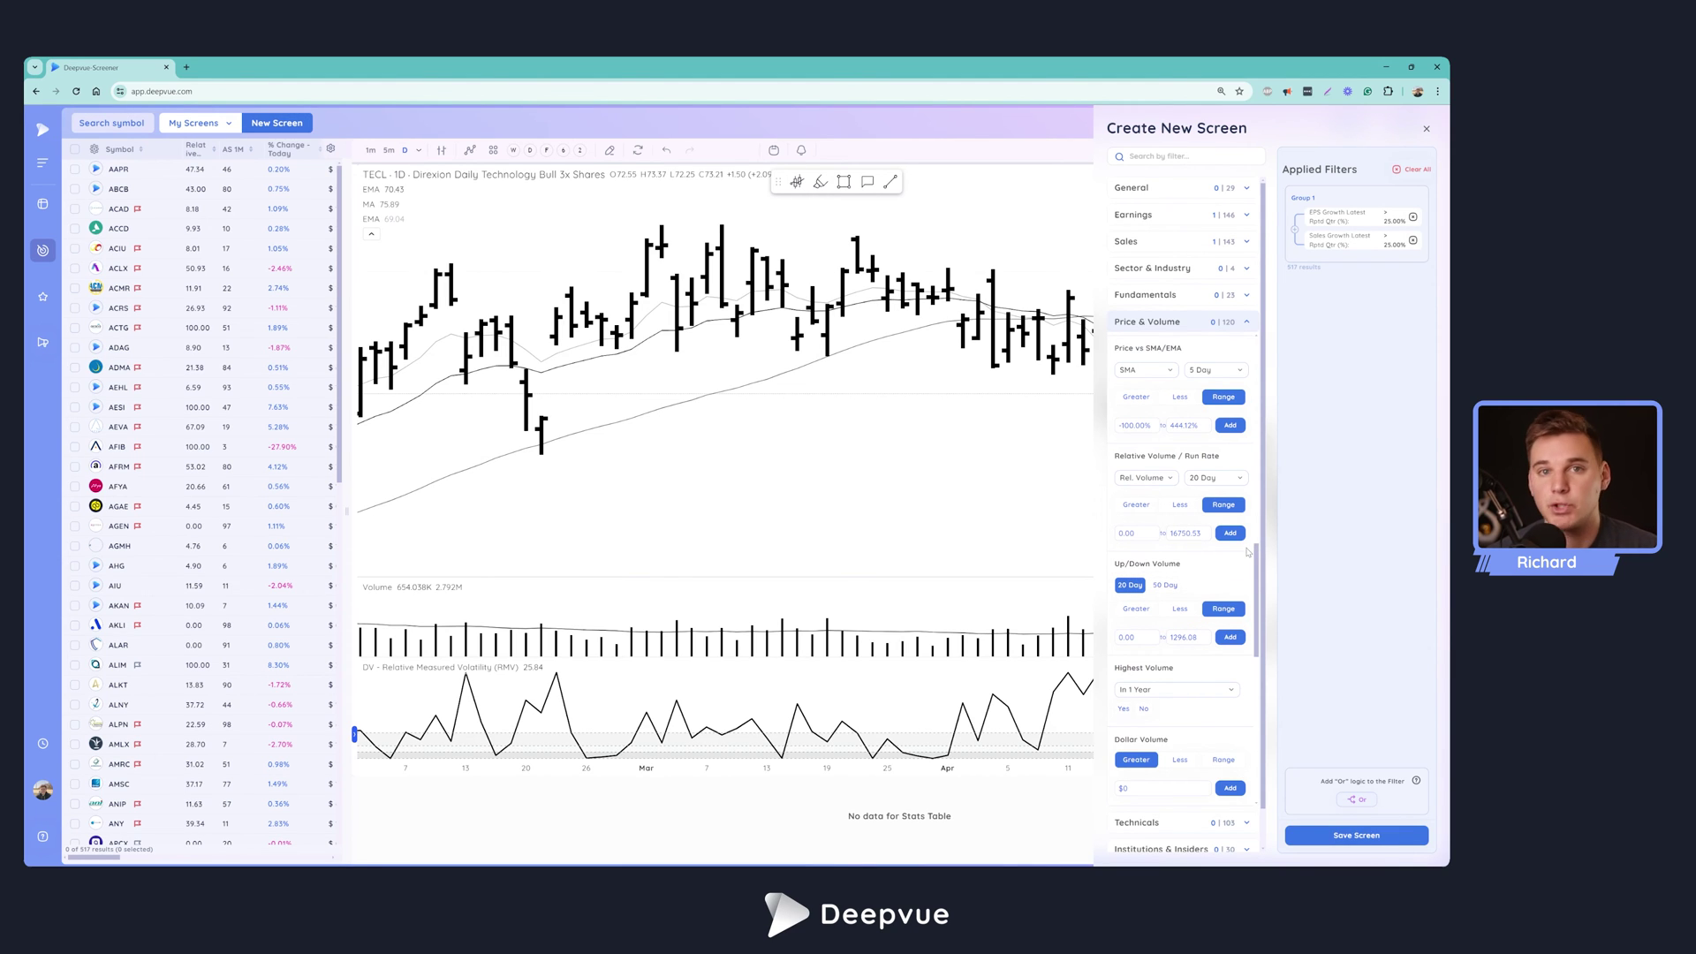
pyautogui.moveTo(1222, 565)
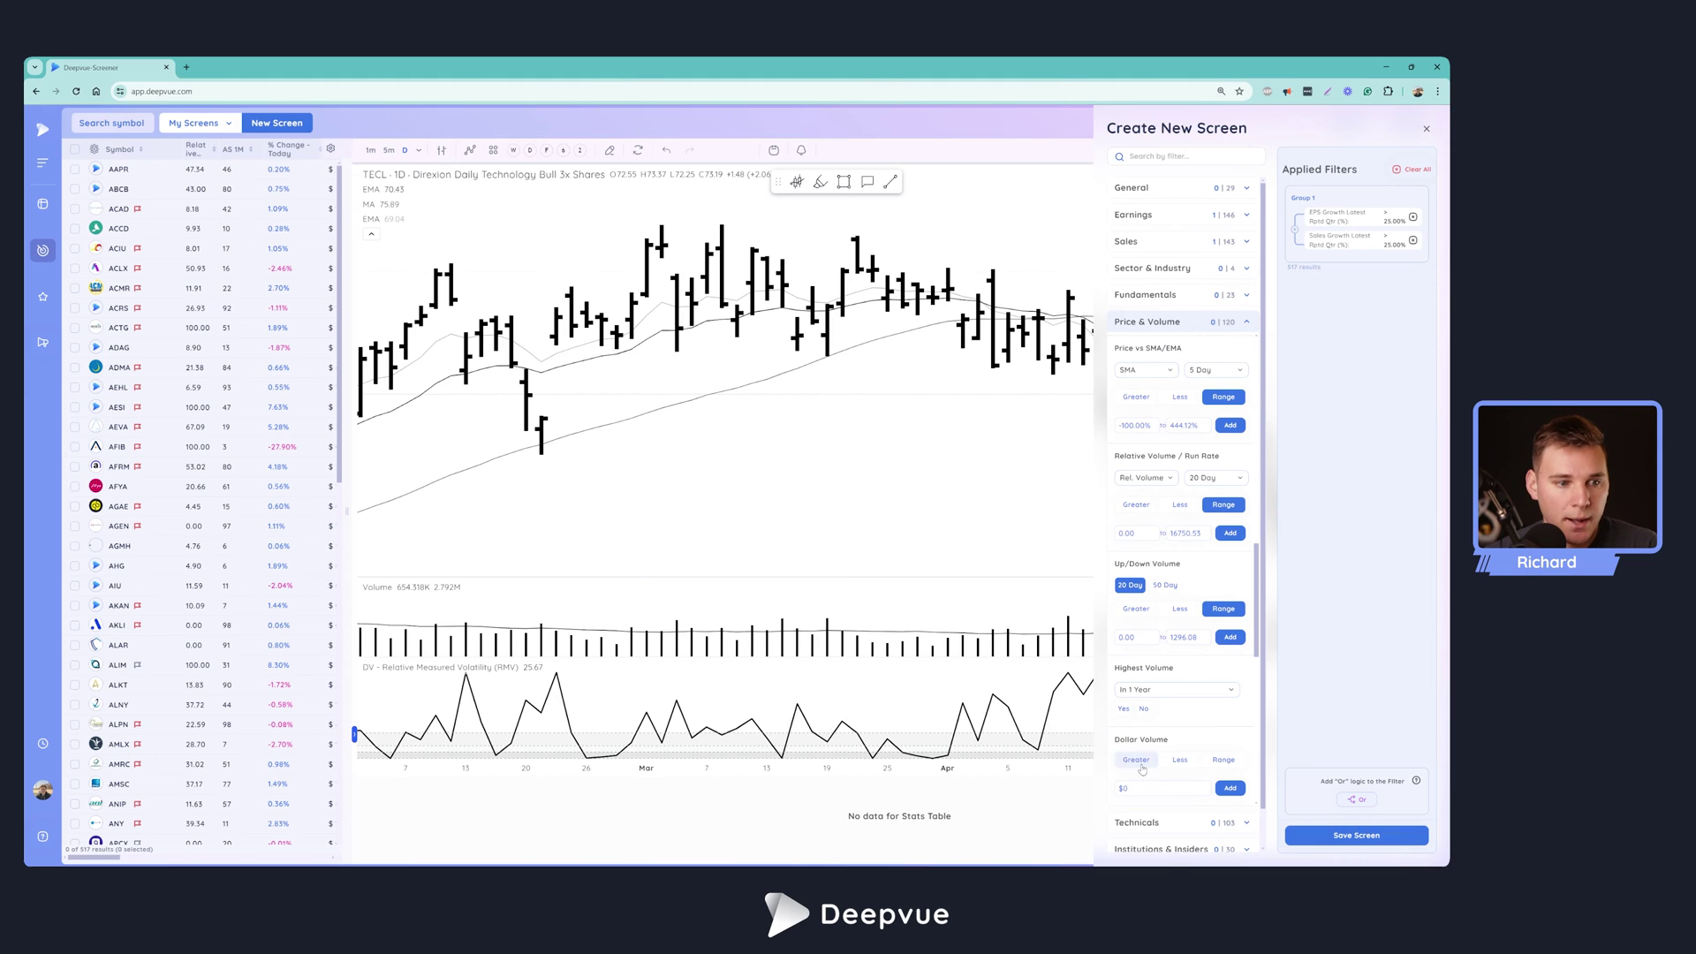
pyautogui.click(1136, 795)
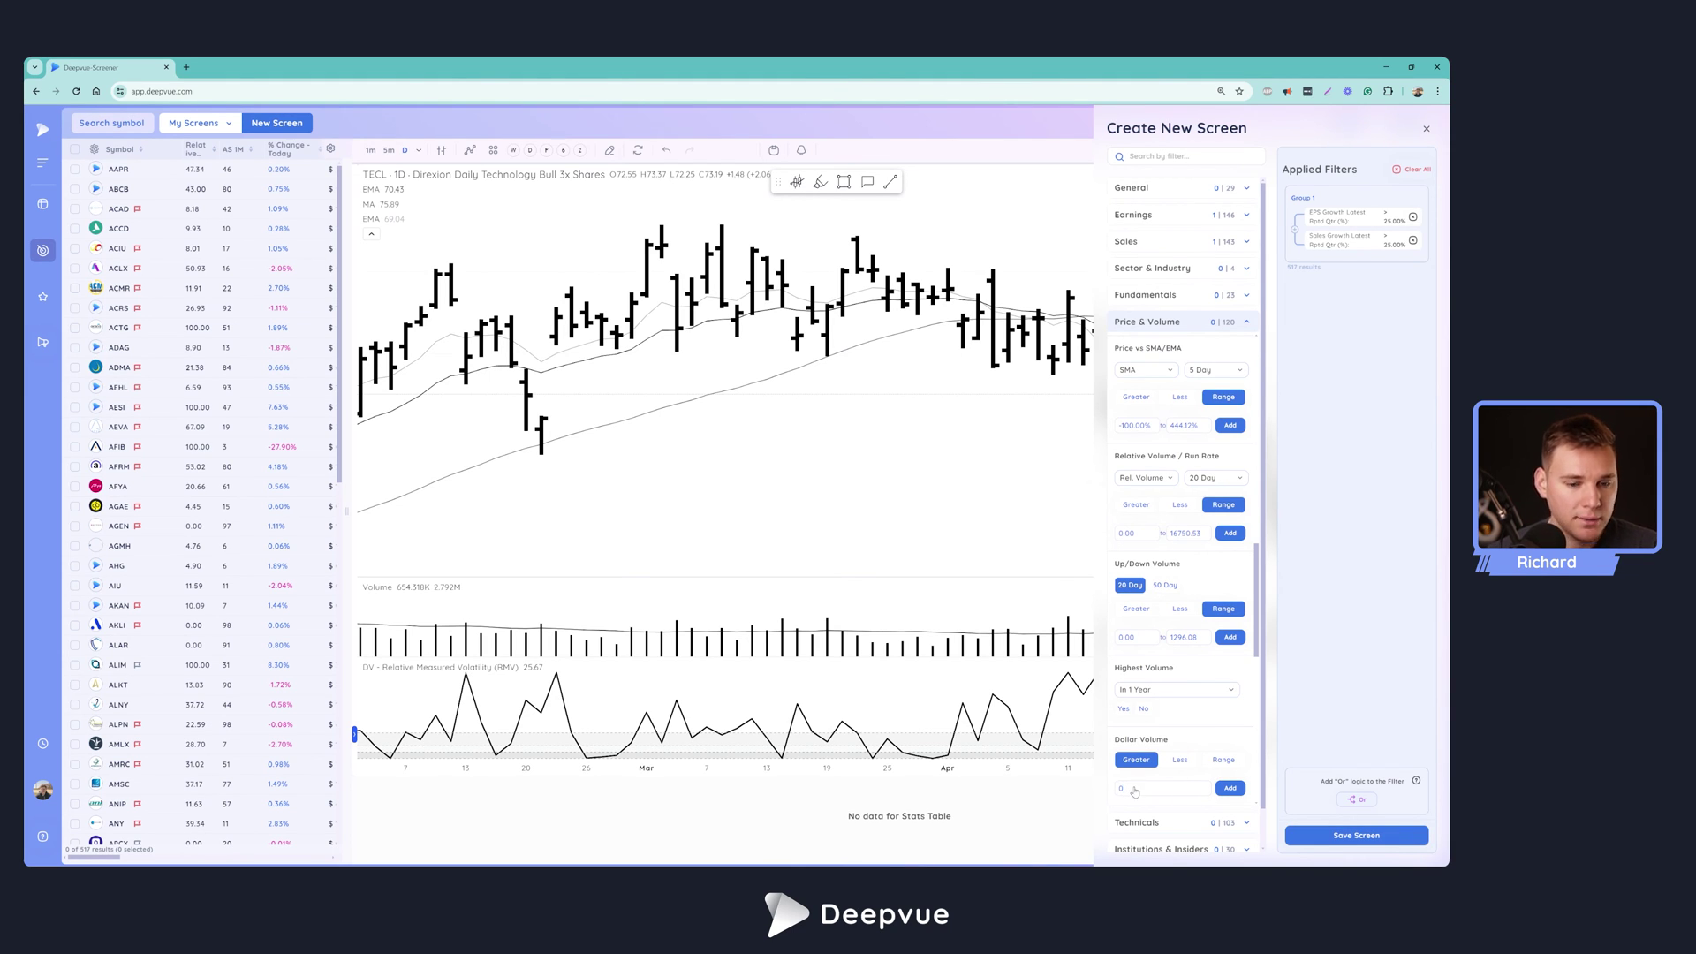
pyautogui.write('2000000')
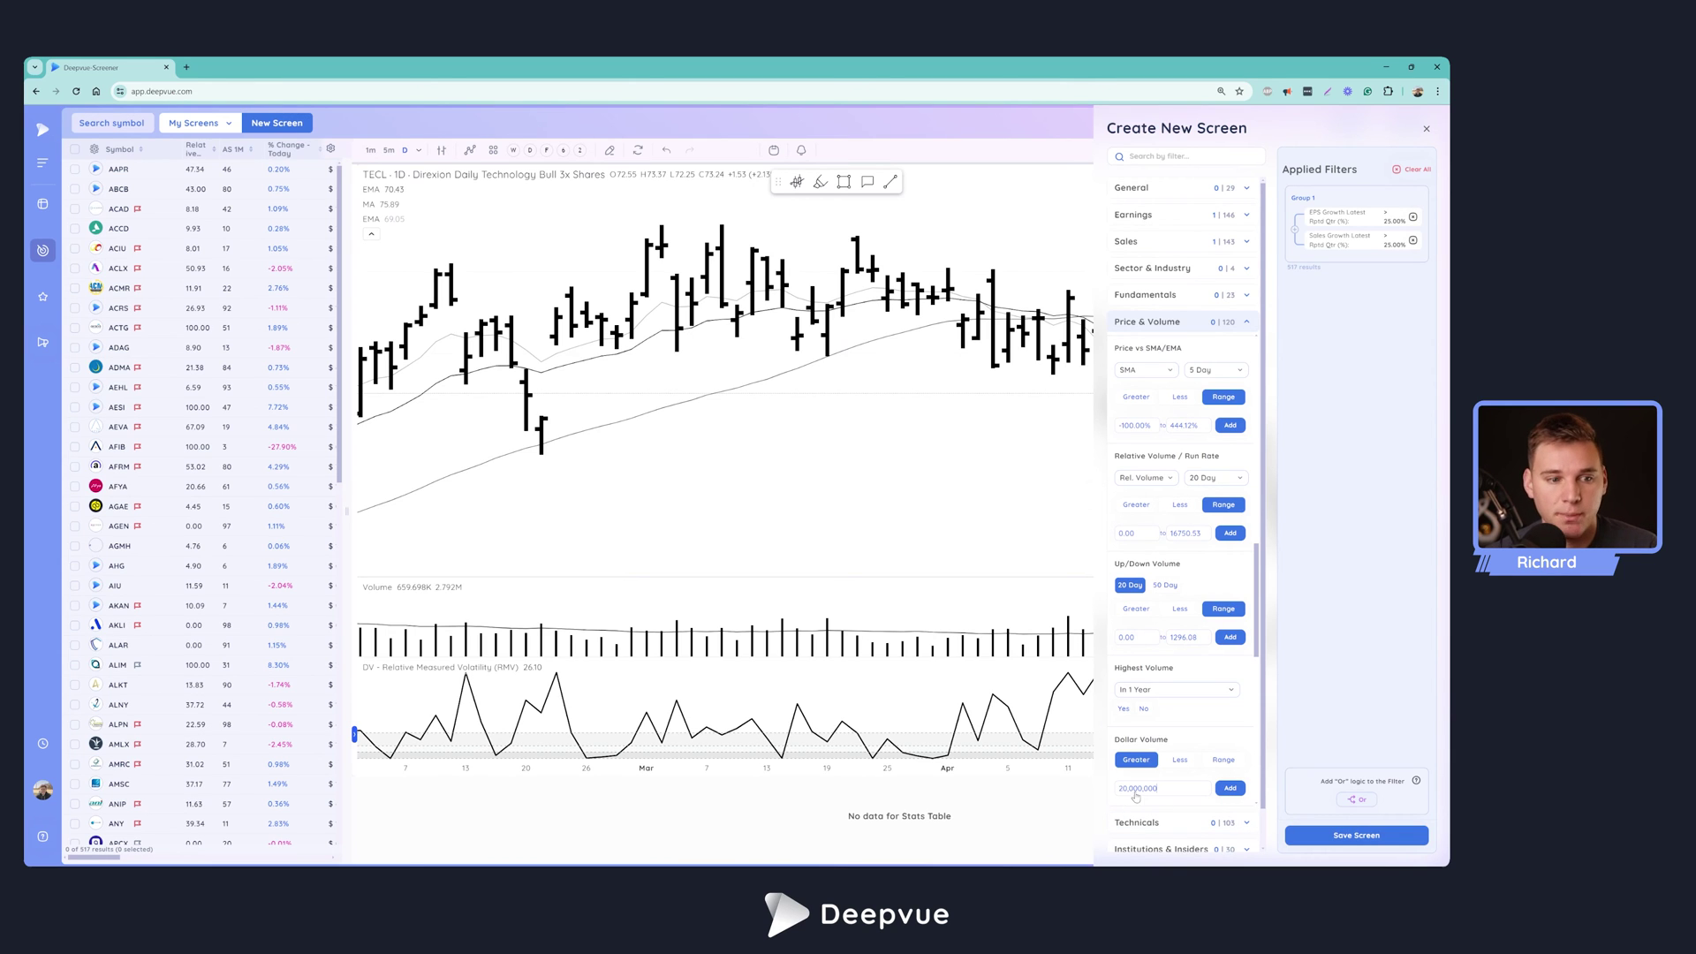
pyautogui.click(1235, 789)
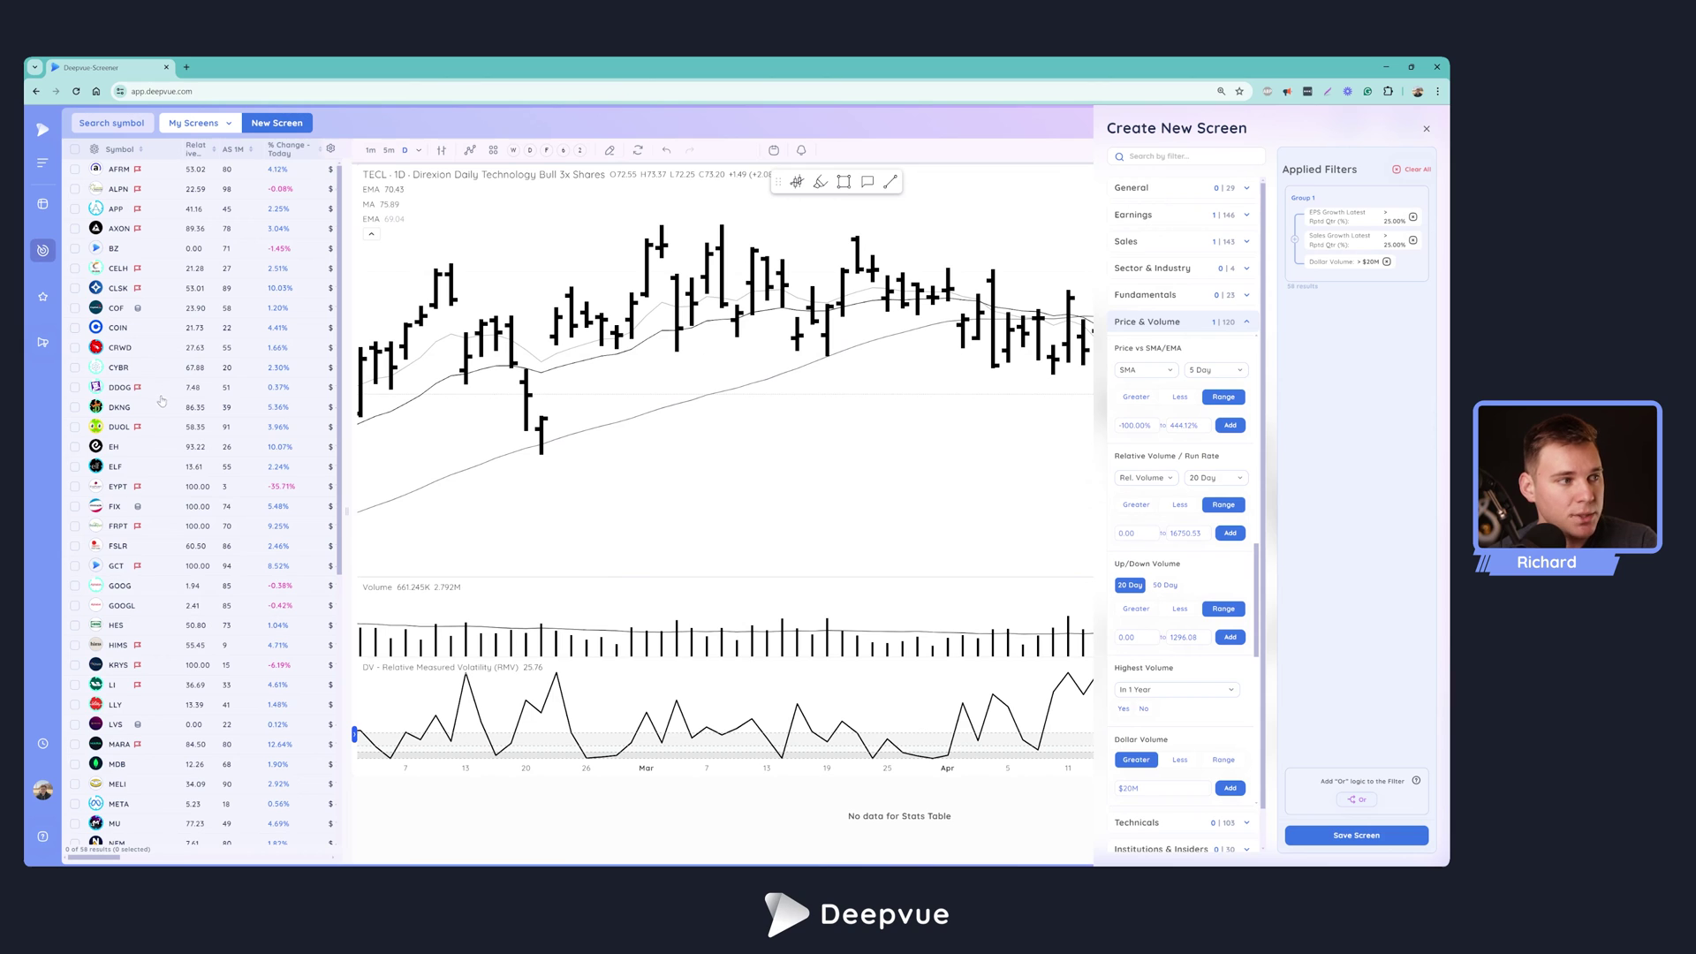
pyautogui.scroll(-3, 193, 505)
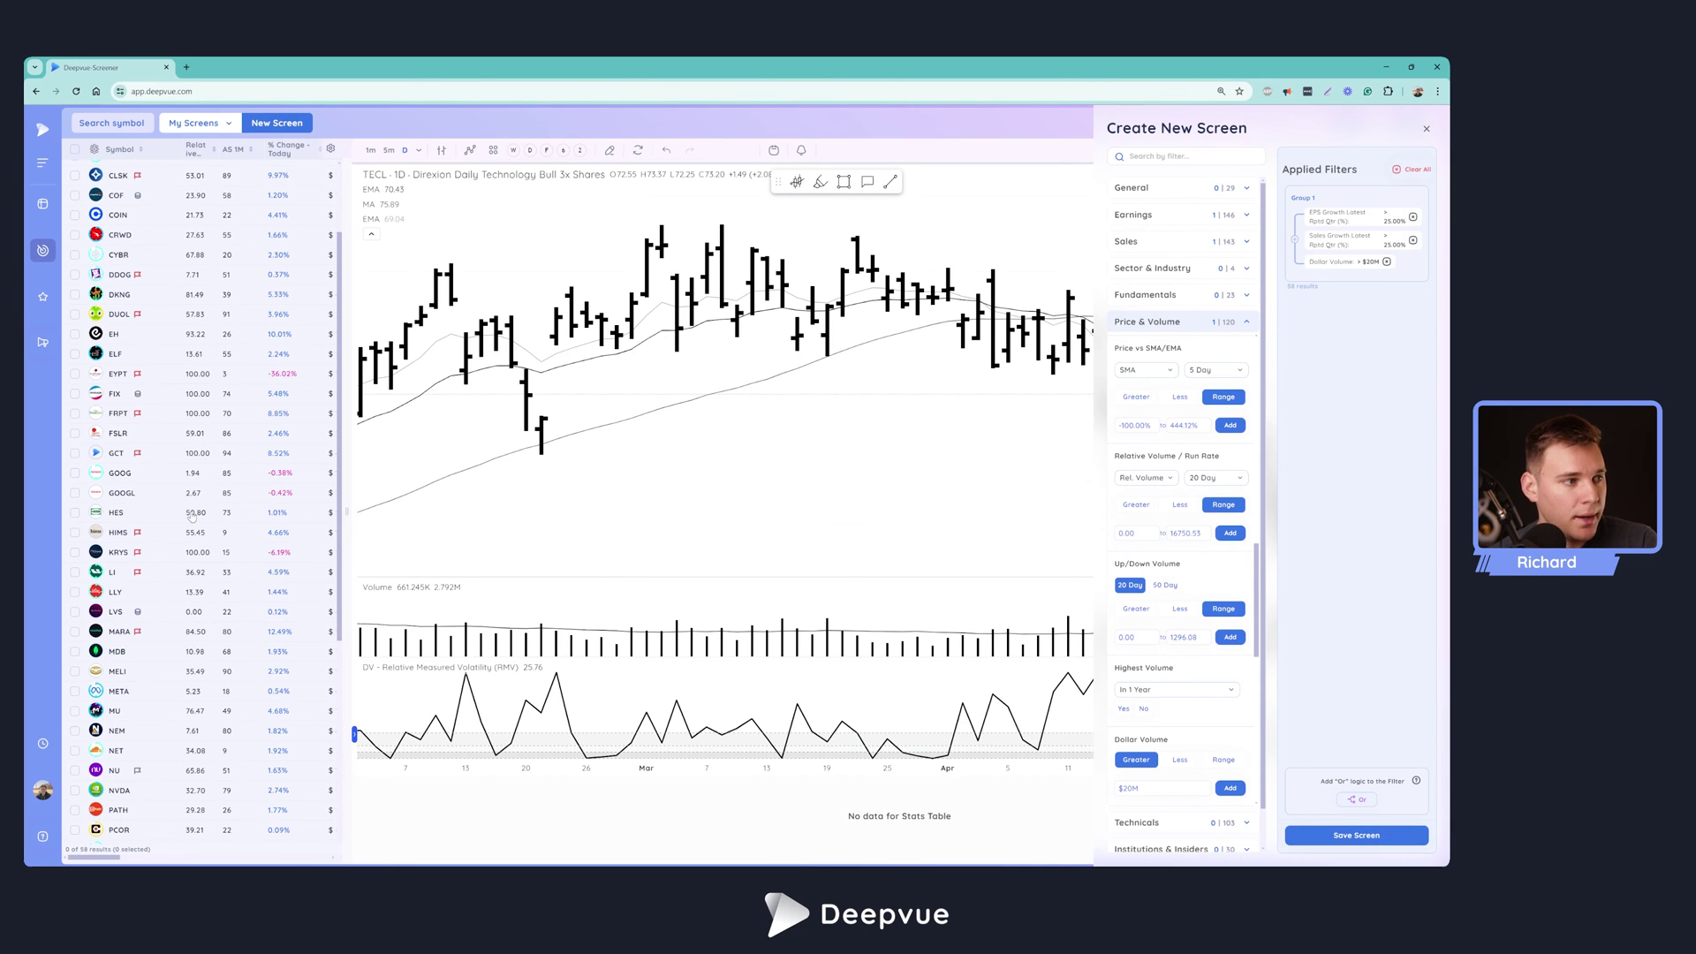
pyautogui.scroll(2, 193, 574)
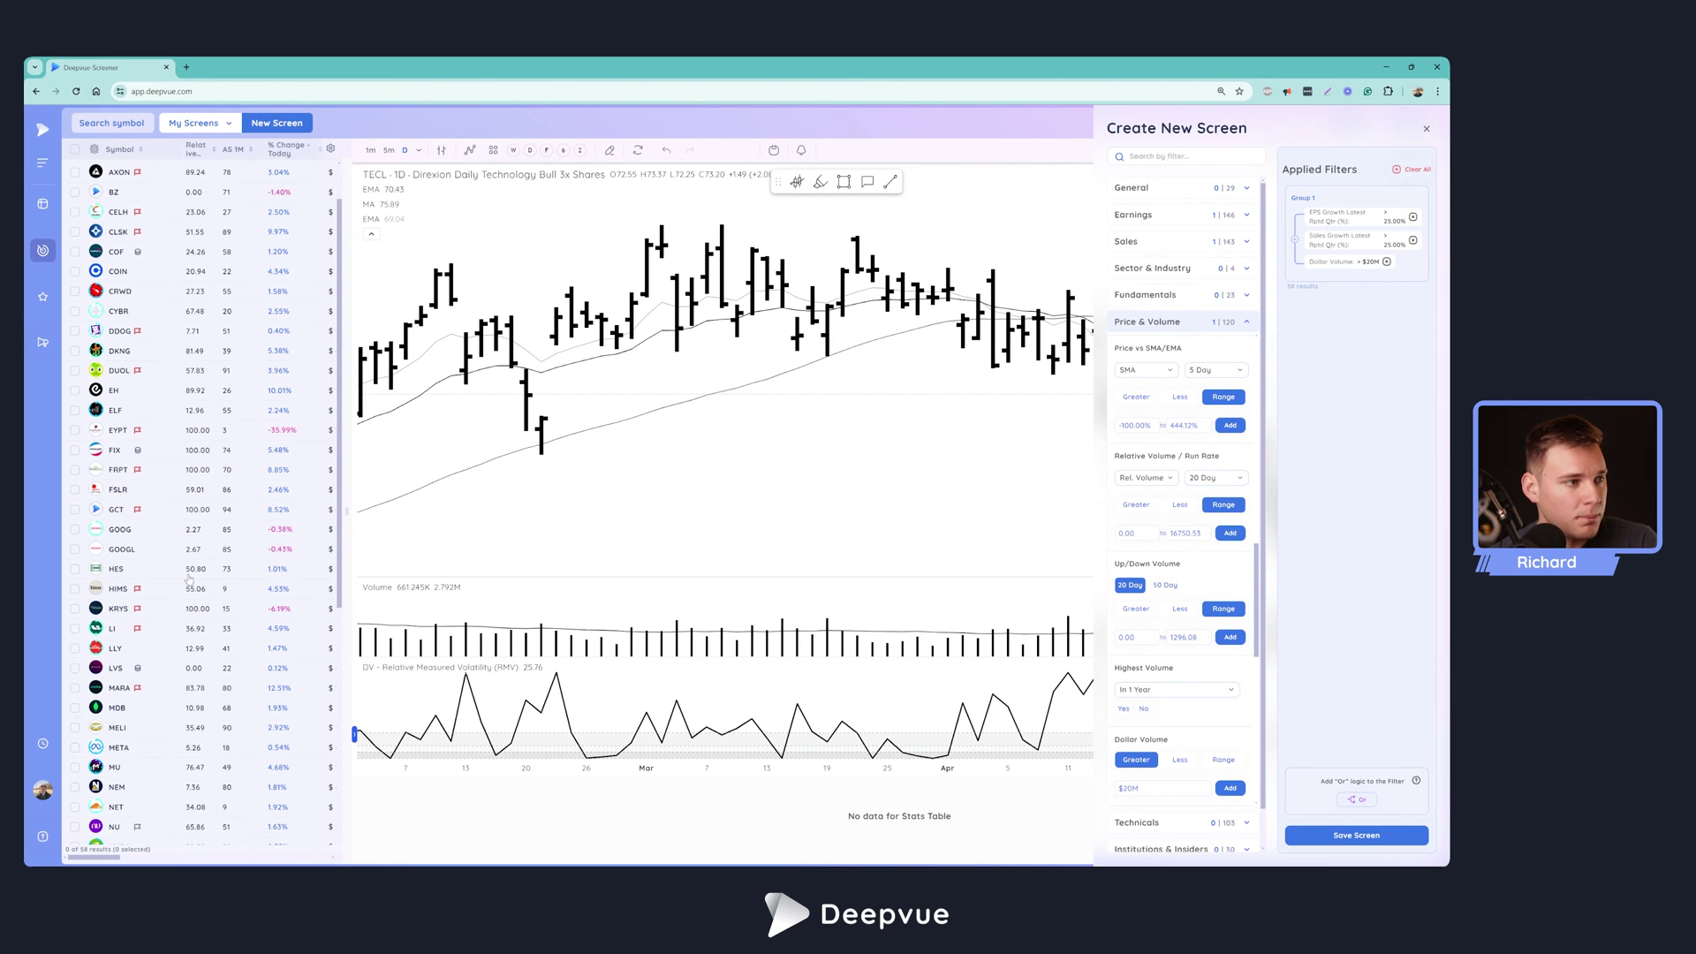
pyautogui.scroll(-1, 179, 449)
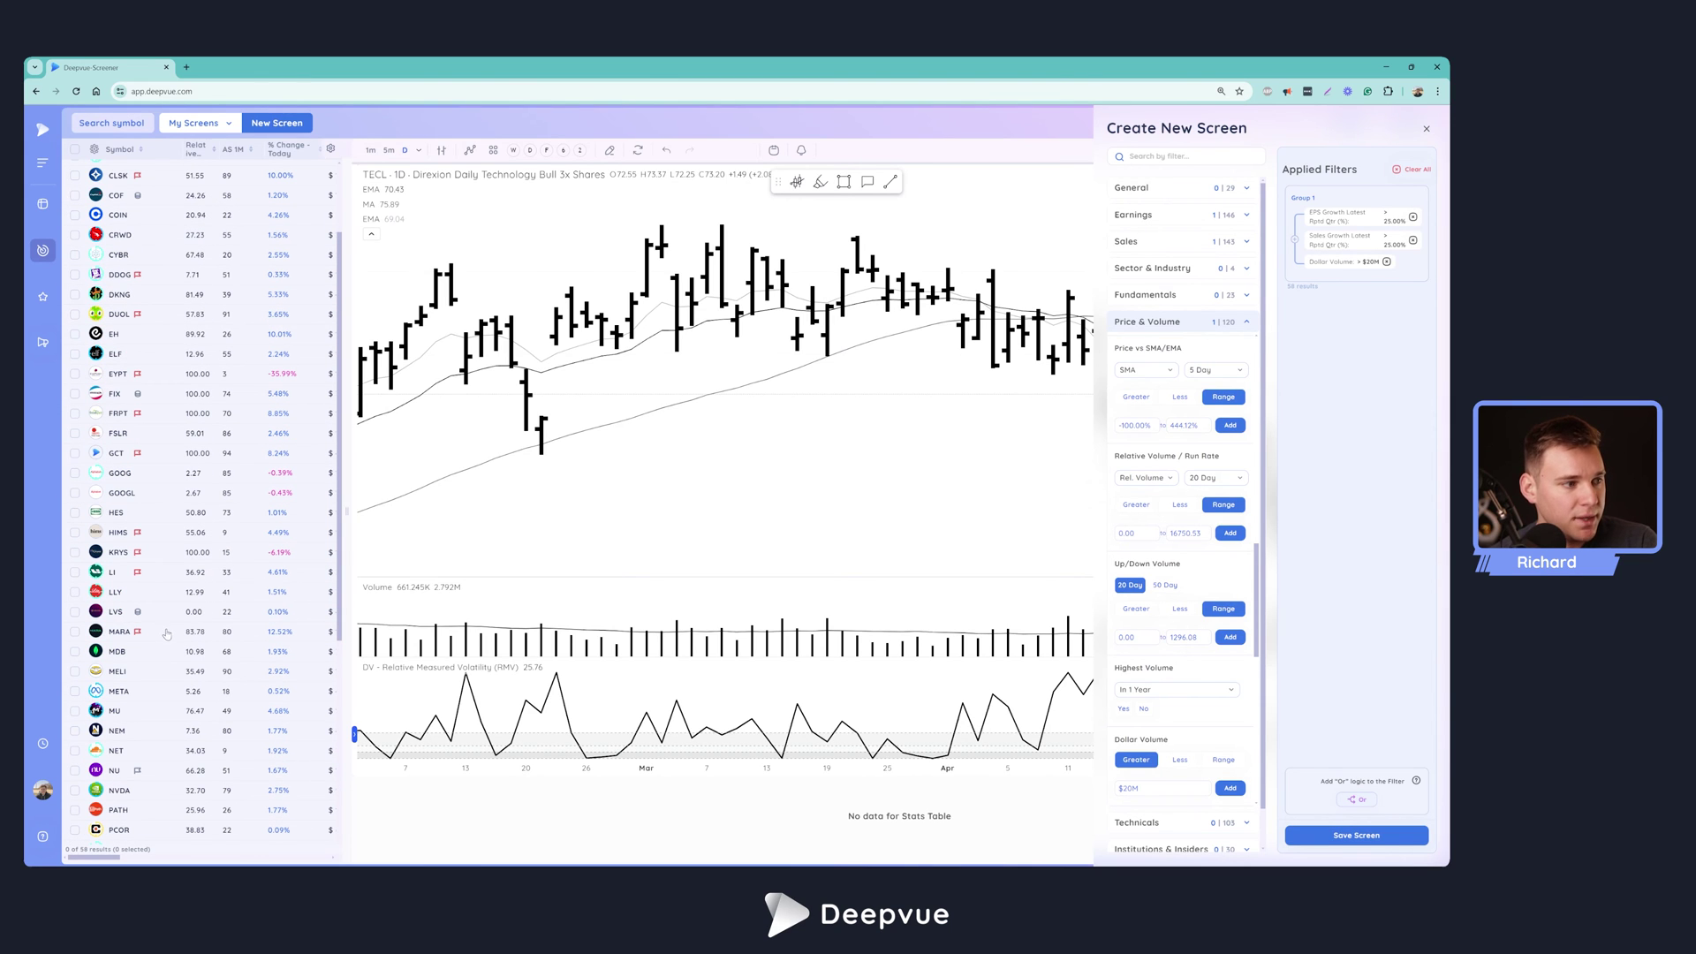
pyautogui.scroll(-2, 180, 630)
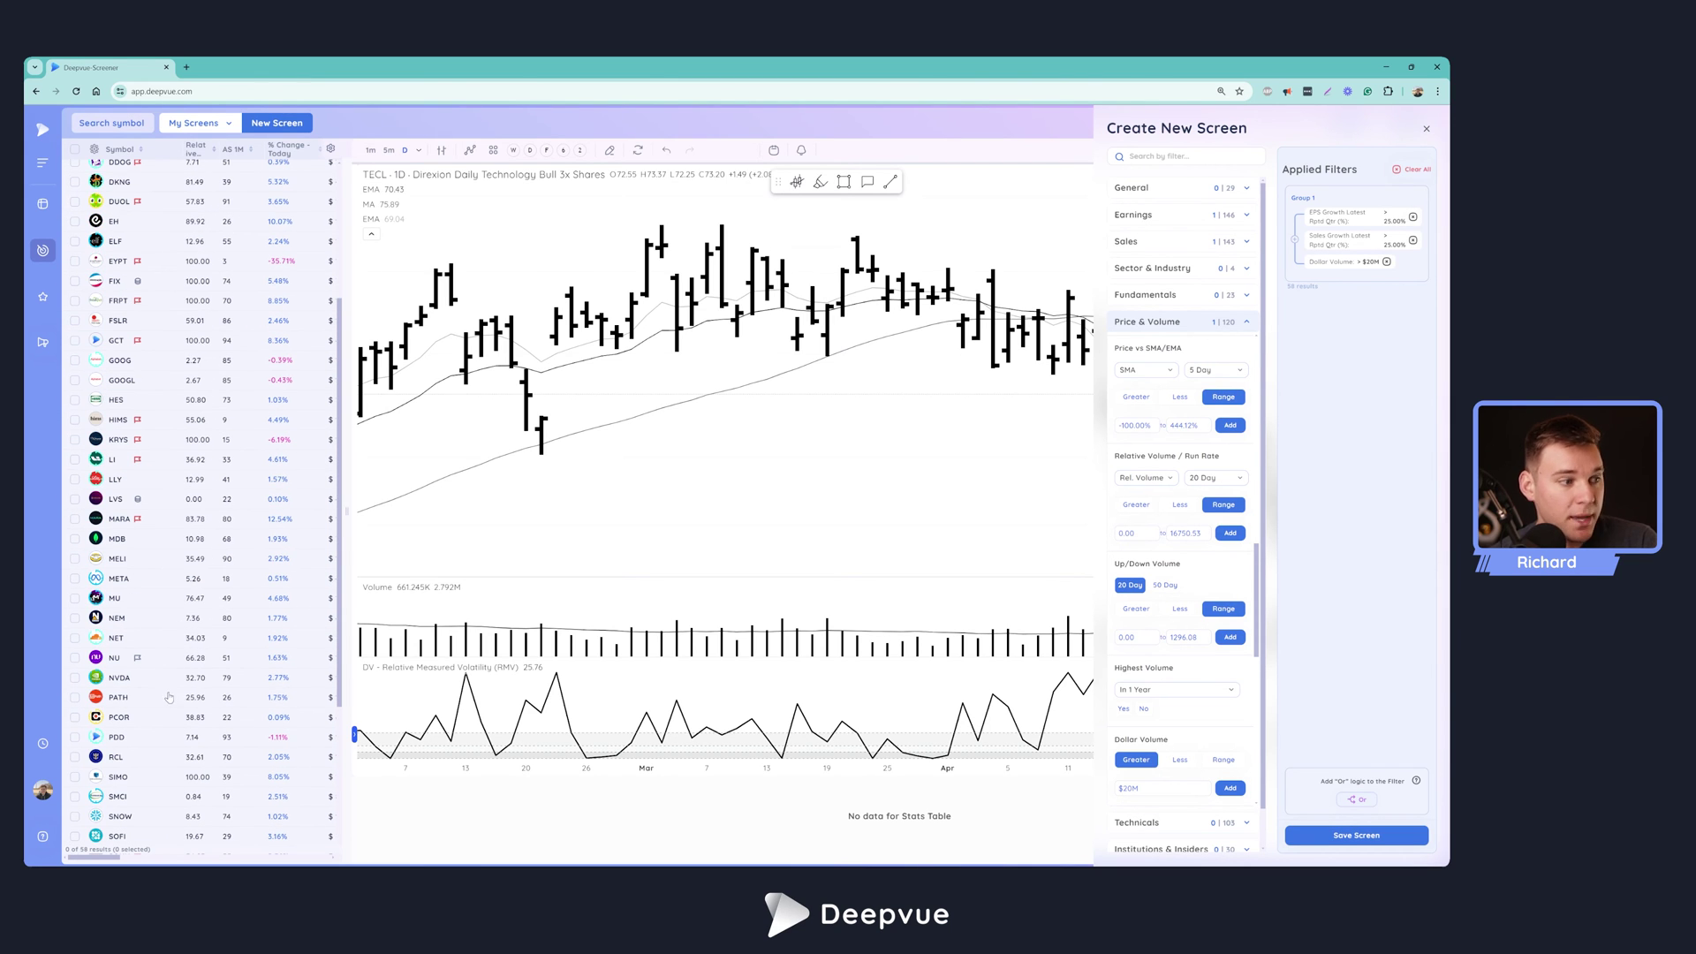
pyautogui.scroll(-2, 169, 701)
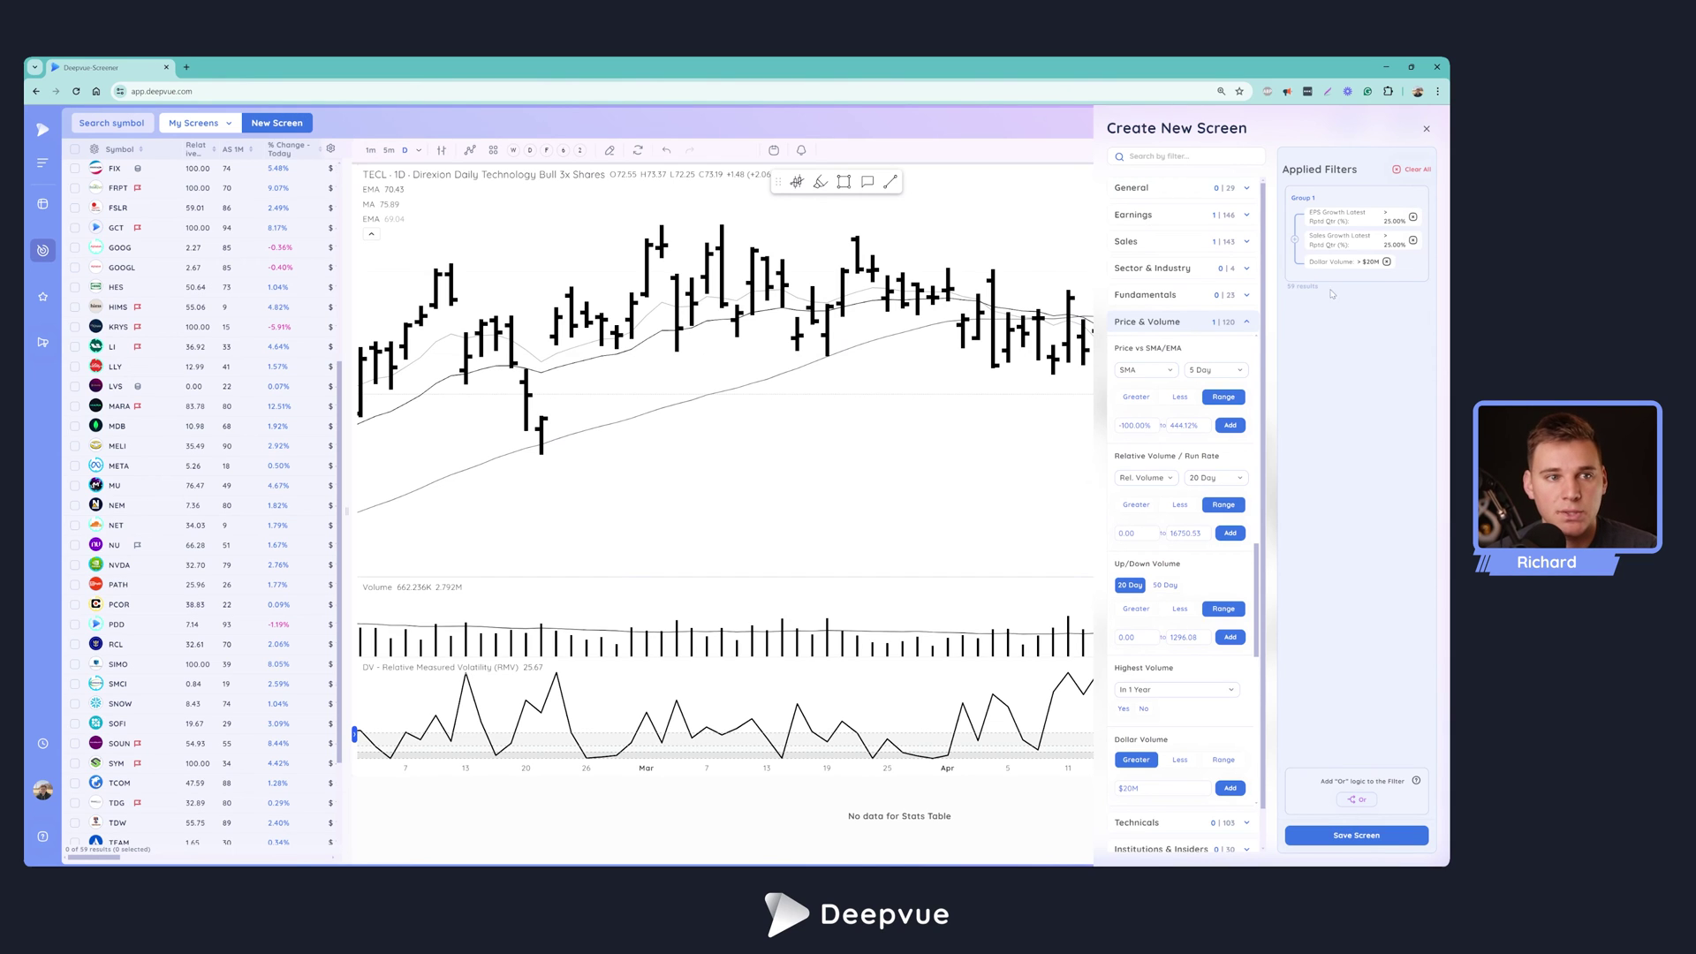
# - Find the Performance Ratings filter under Proprietary Ratings
pyautogui.click(1158, 157)
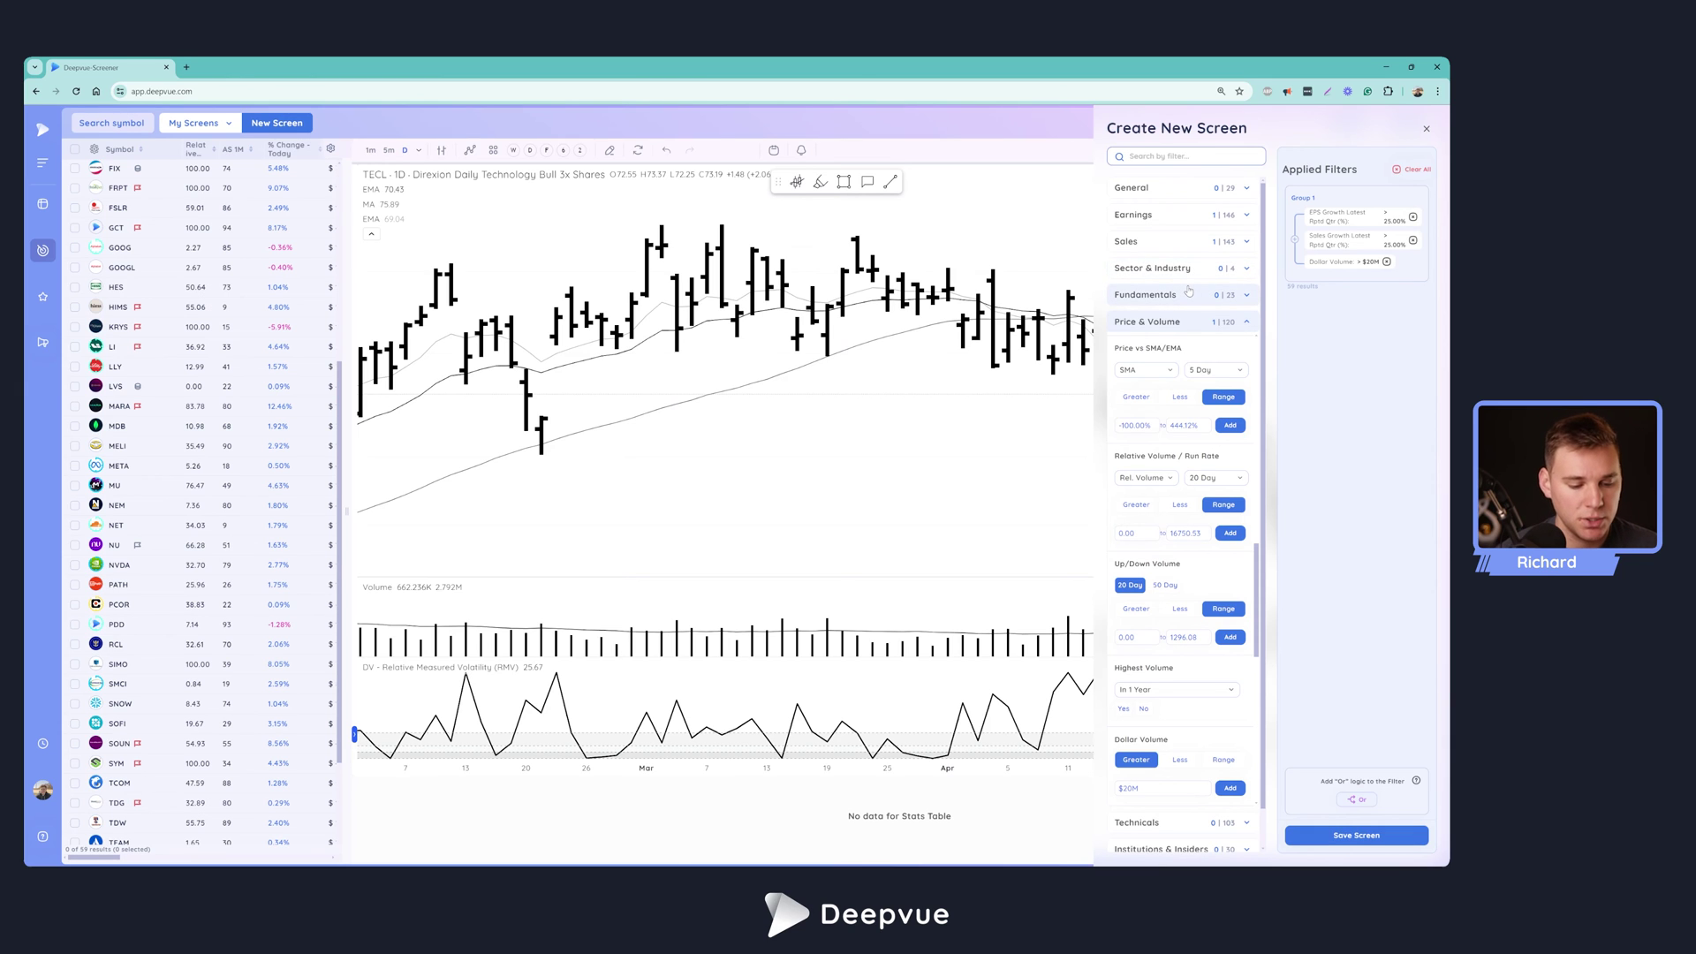
pyautogui.write('perfo')
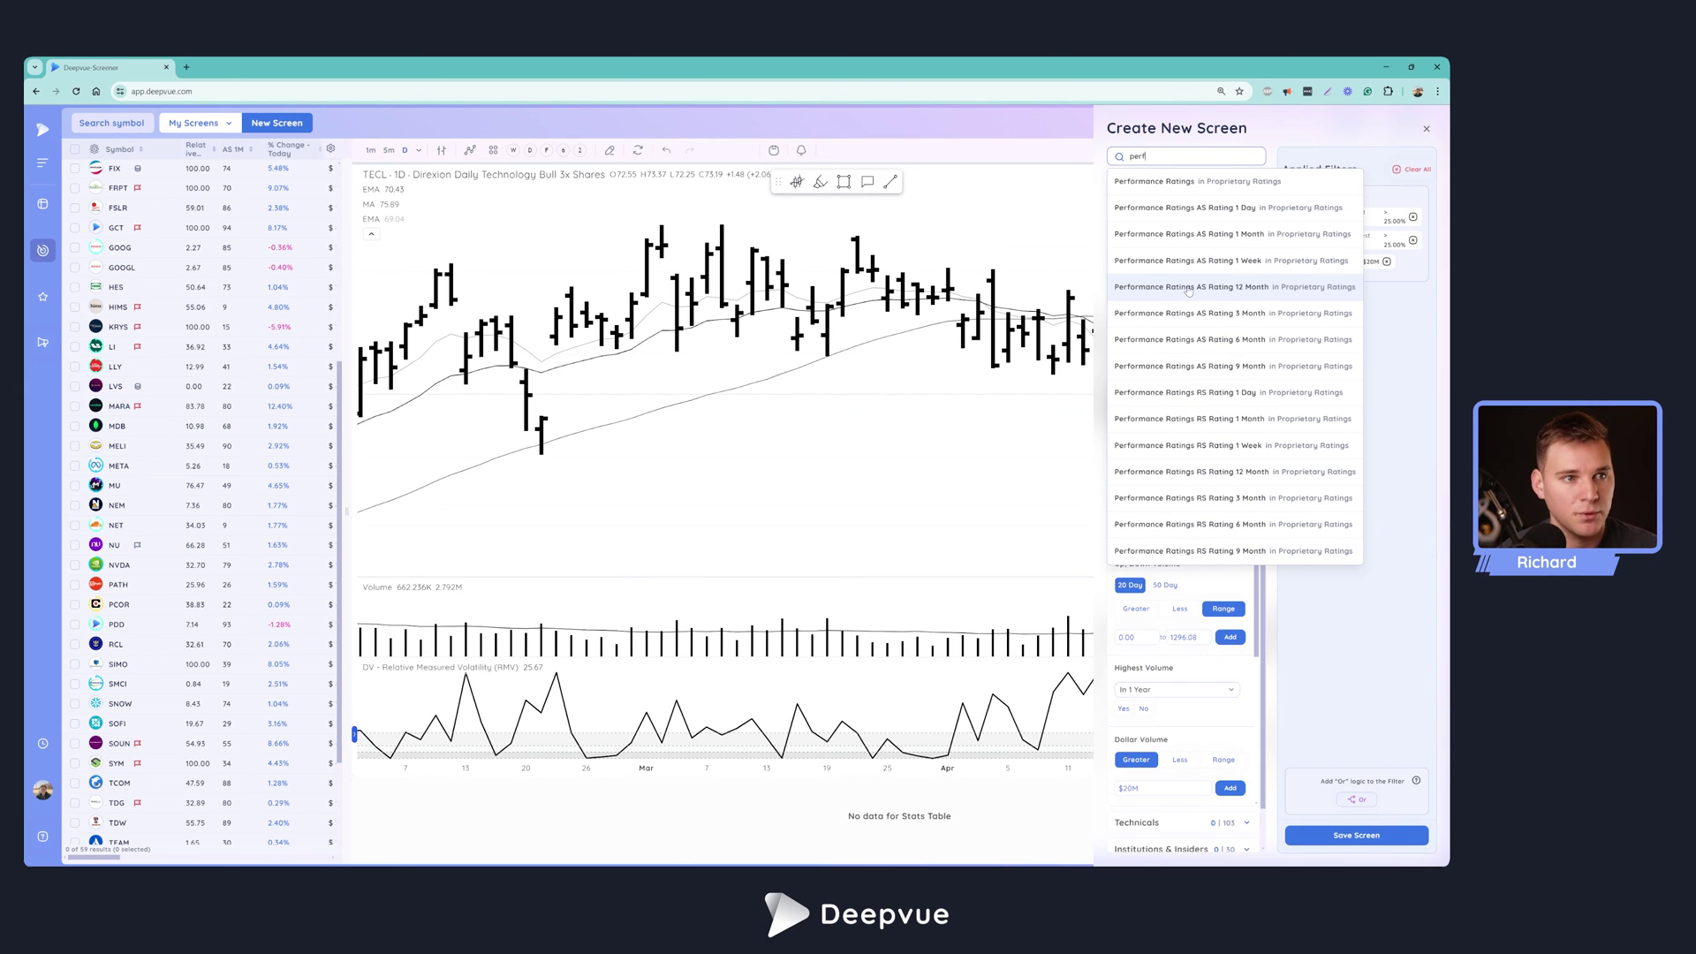
pyautogui.click(1175, 182)
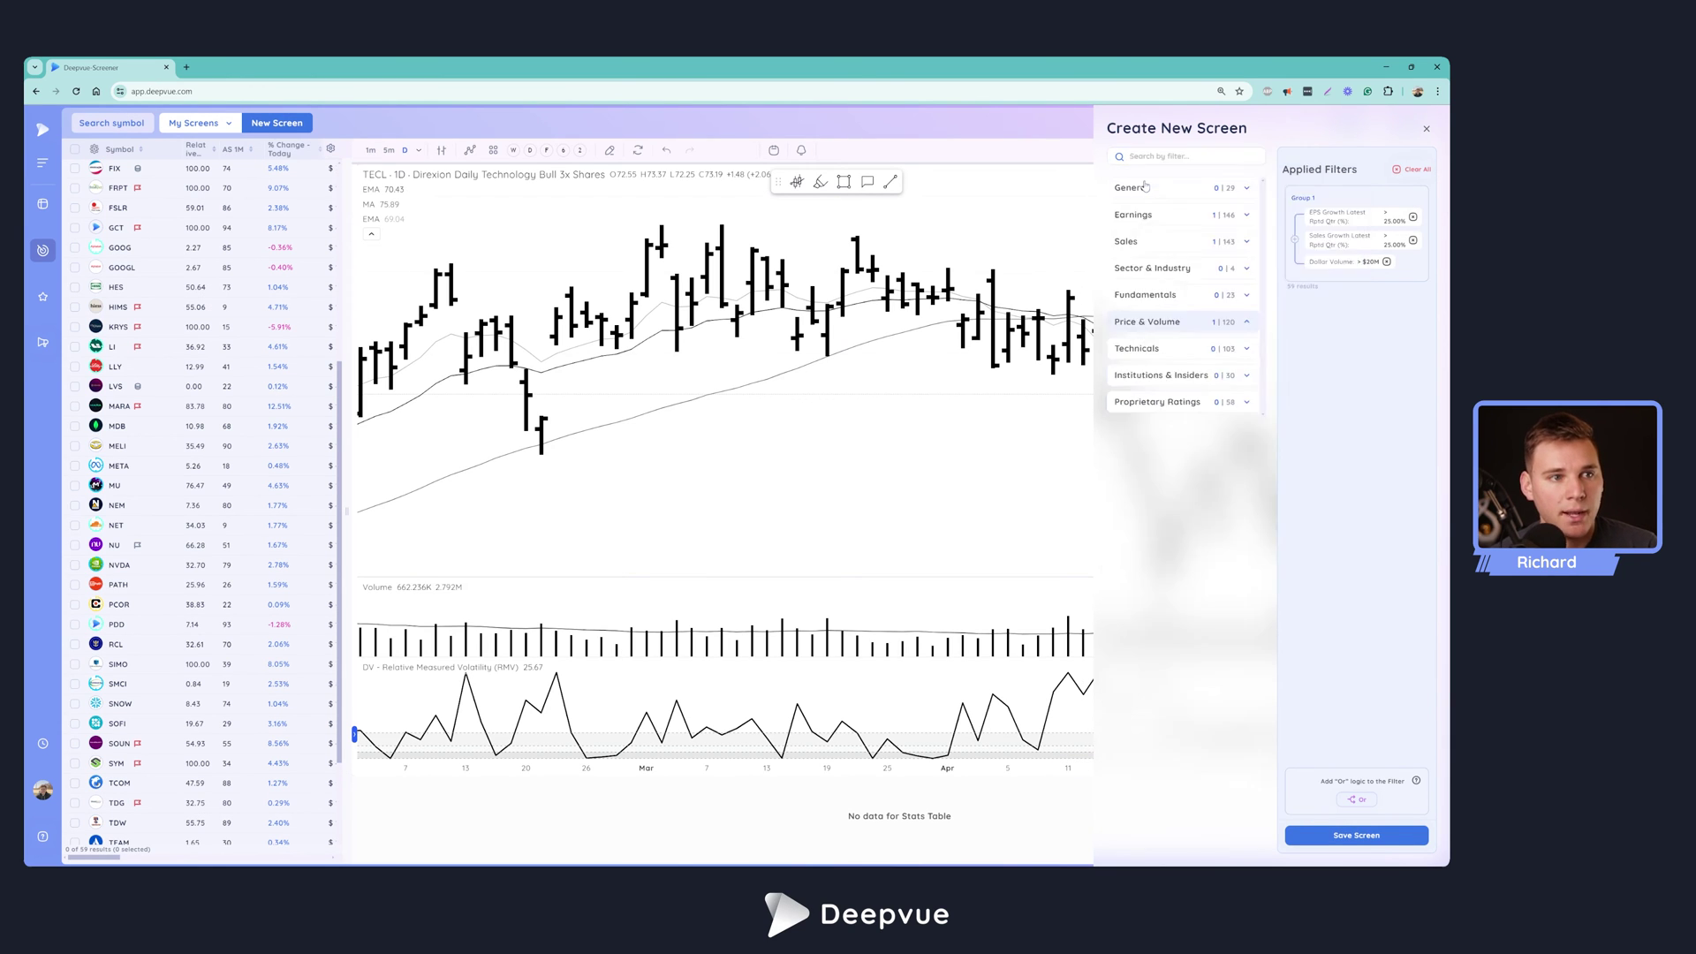
pyautogui.scroll(-4, 1184, 206)
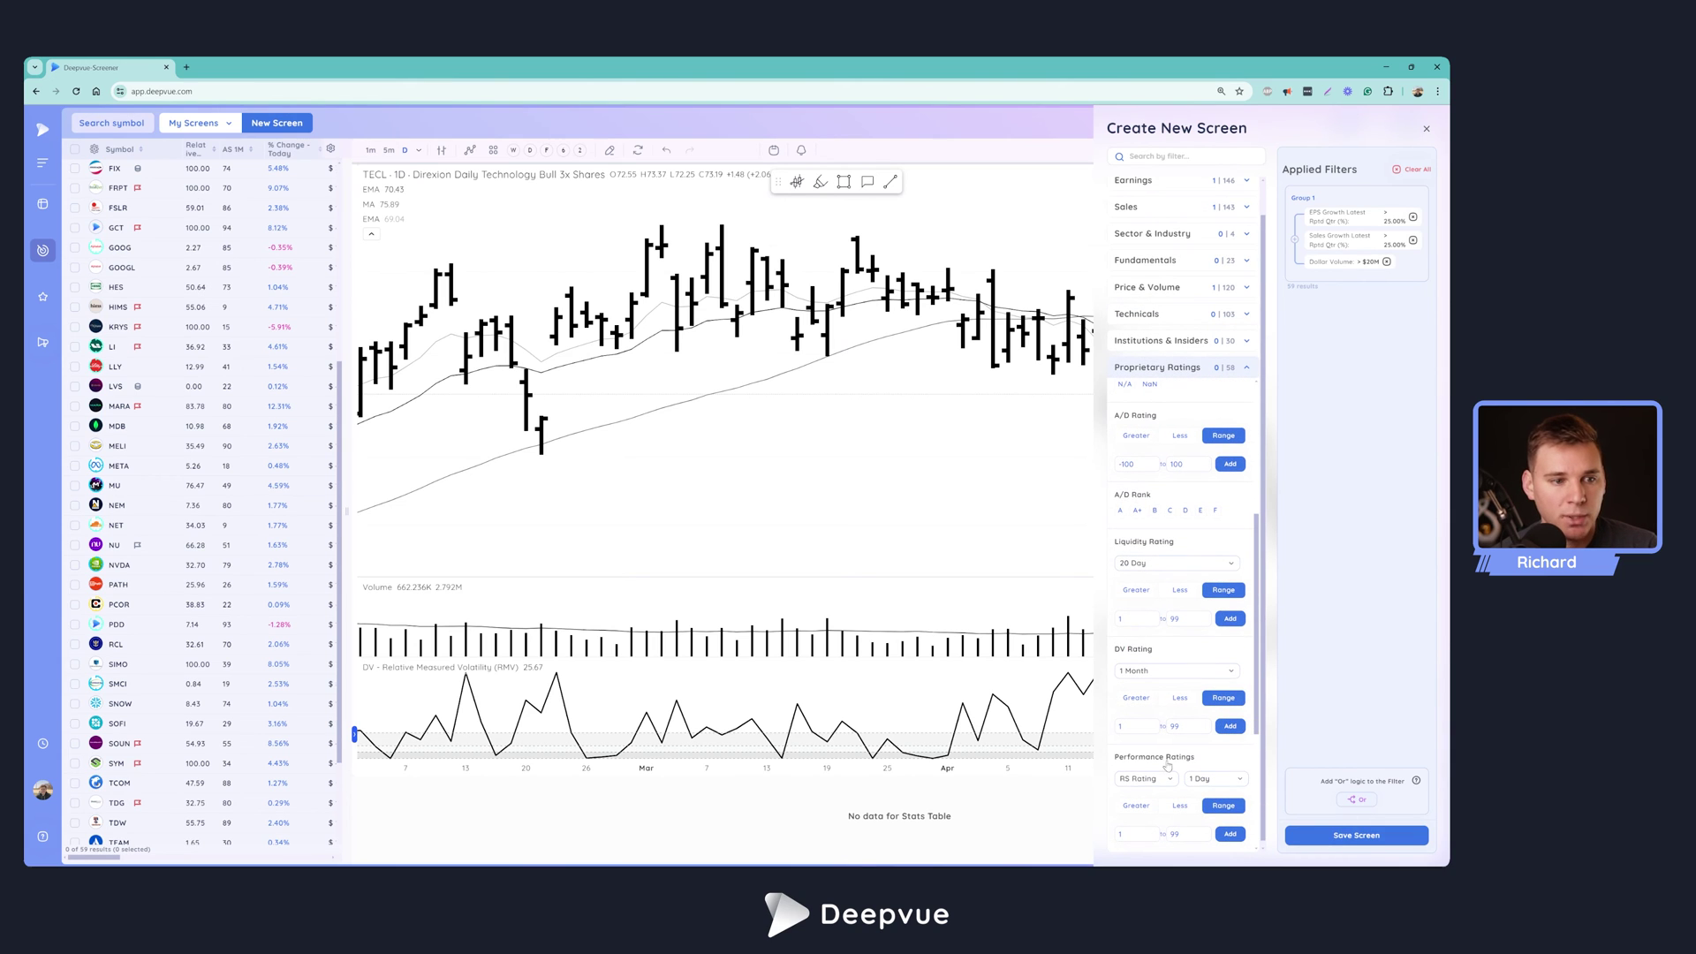
pyautogui.scroll(-1, 1166, 786)
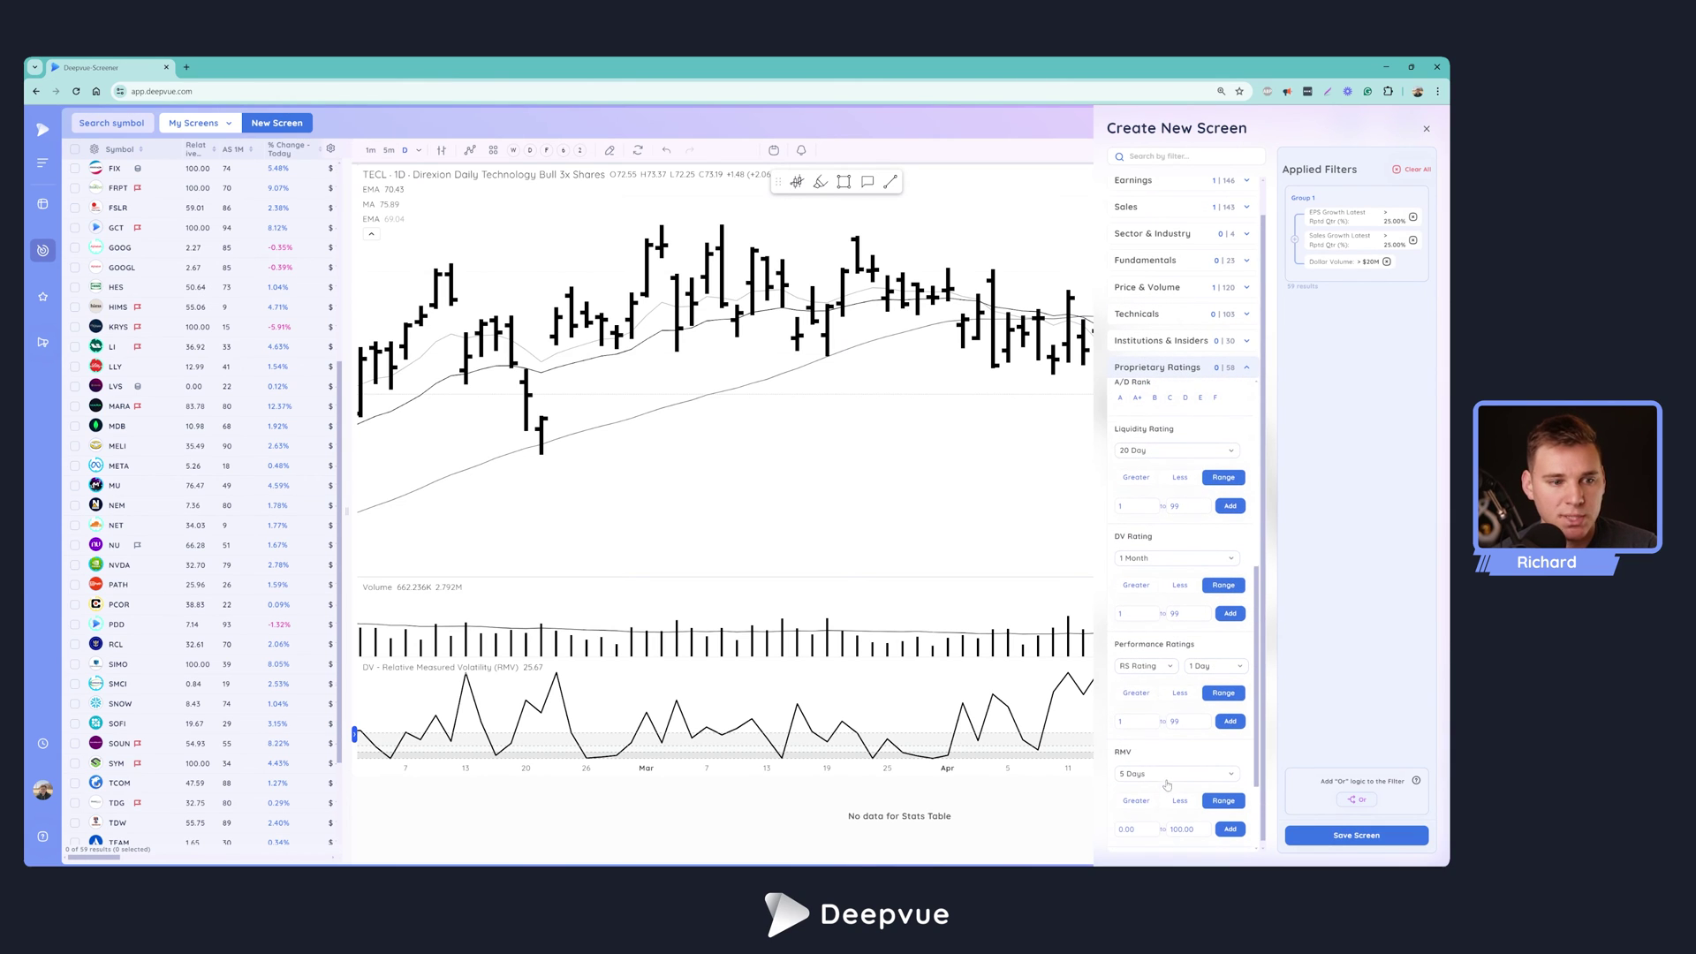
# - Set it to AS Rating, 3 Month, greater than 85, and add it to Group 1
pyautogui.click(1164, 669)
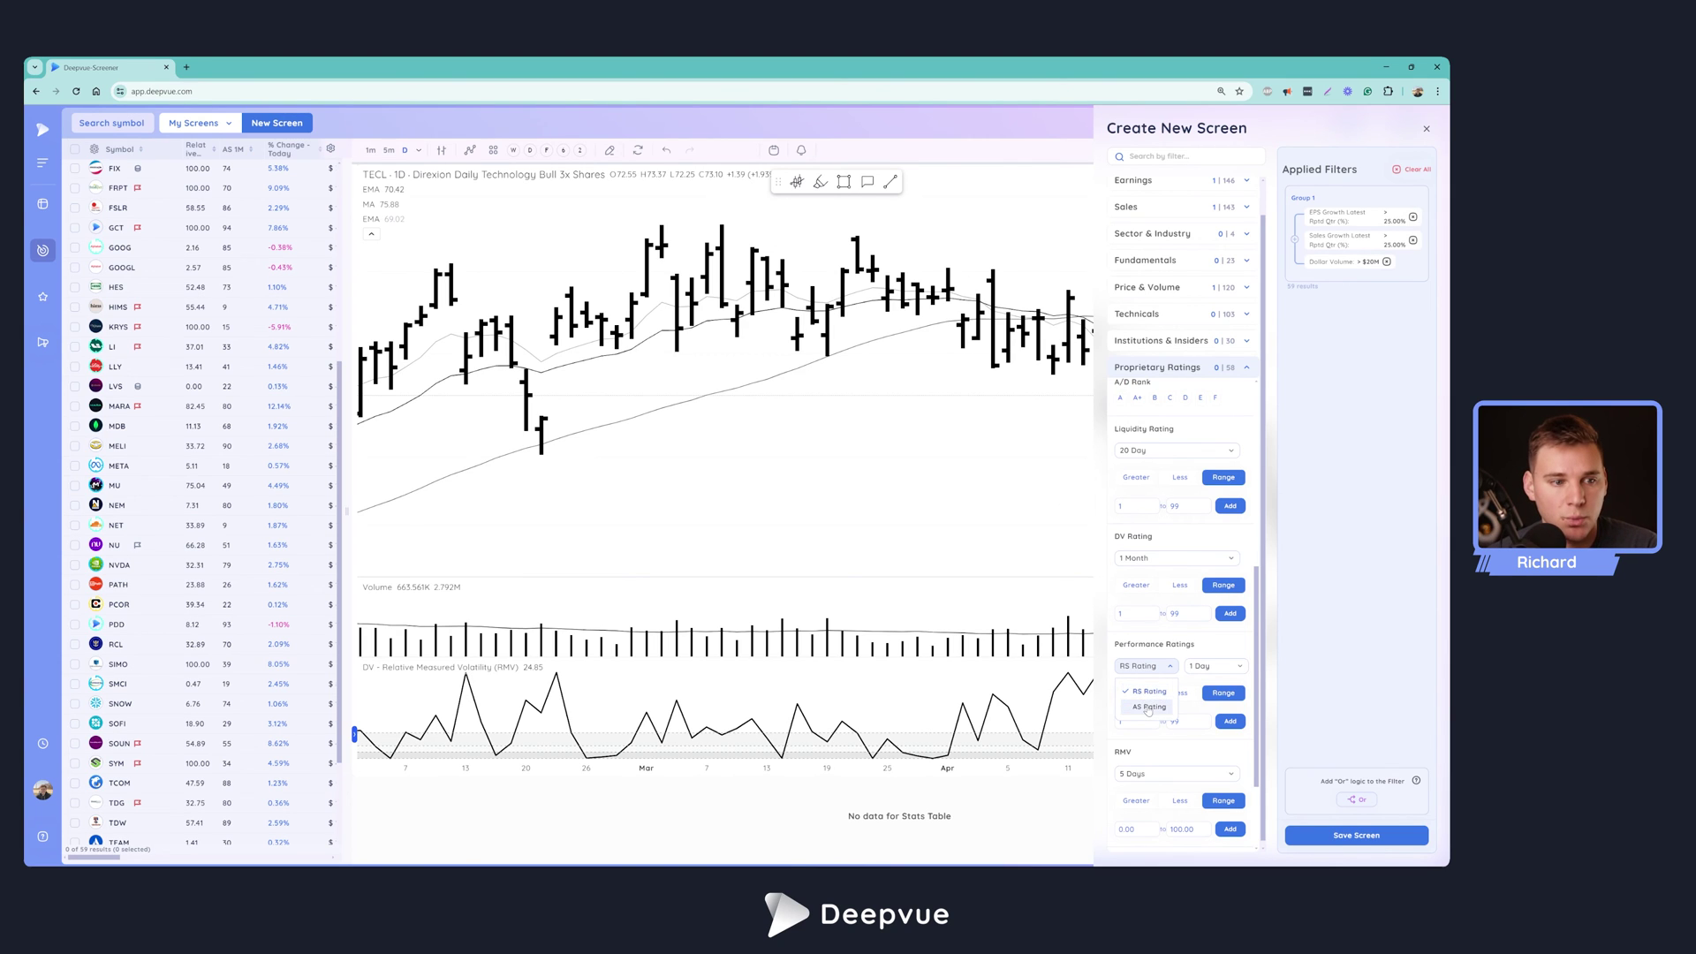
pyautogui.click(1149, 707)
pyautogui.click(1236, 662)
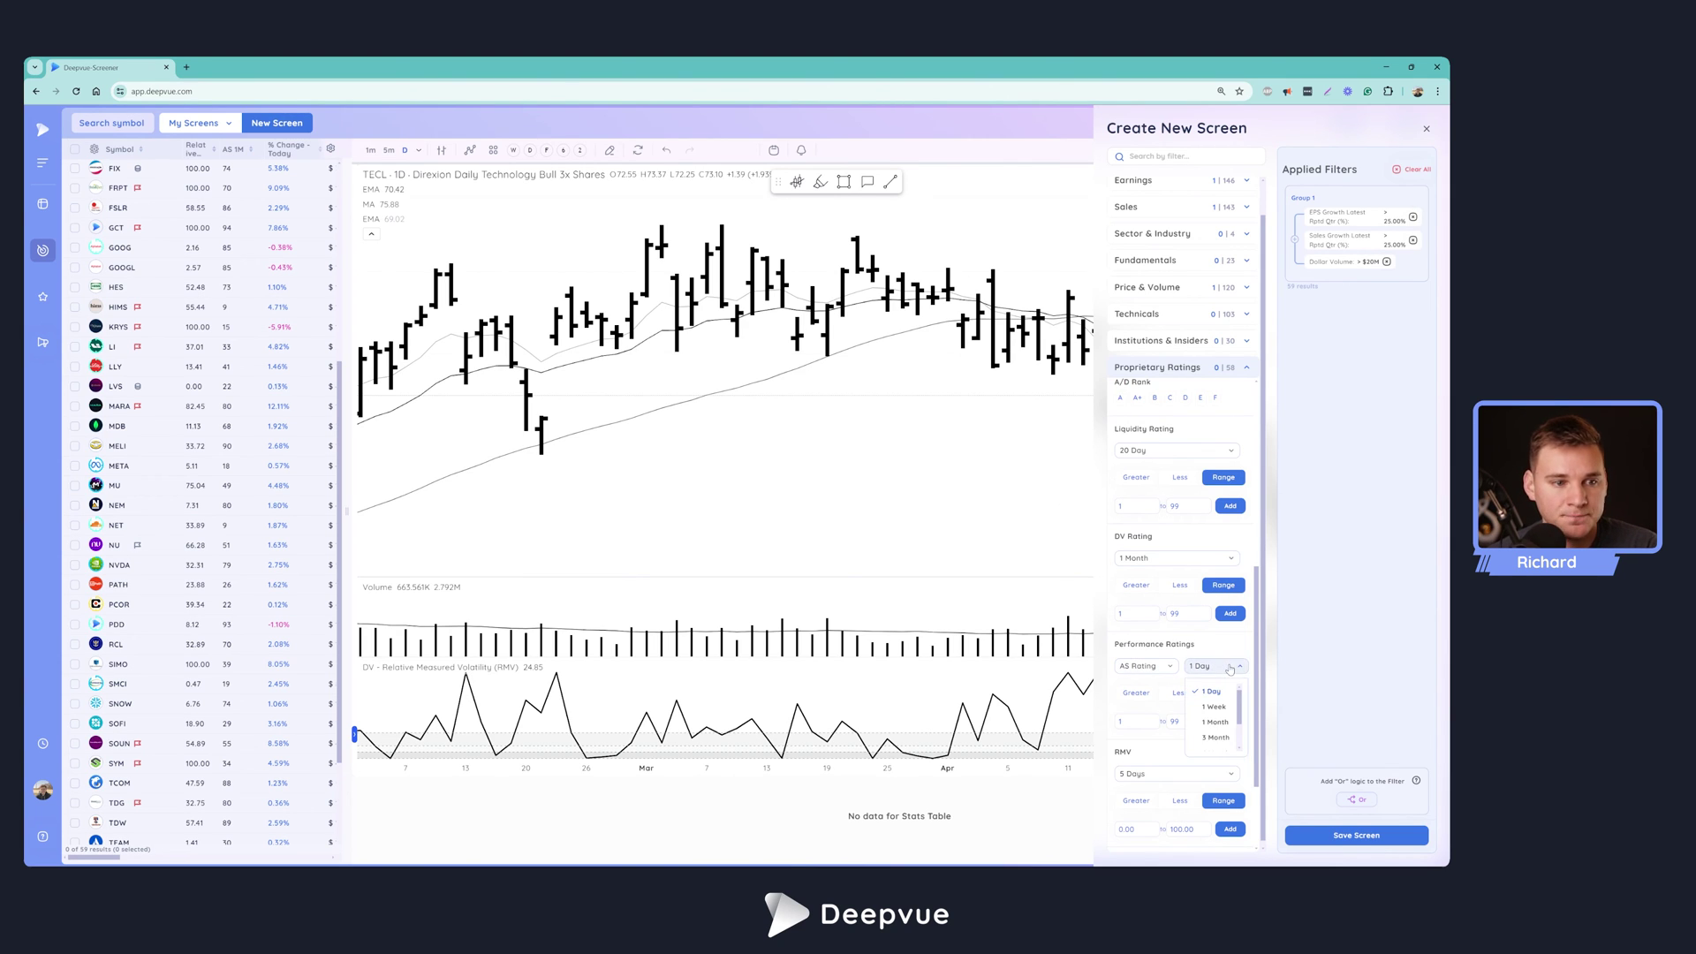
pyautogui.click(1198, 723)
pyautogui.click(1136, 693)
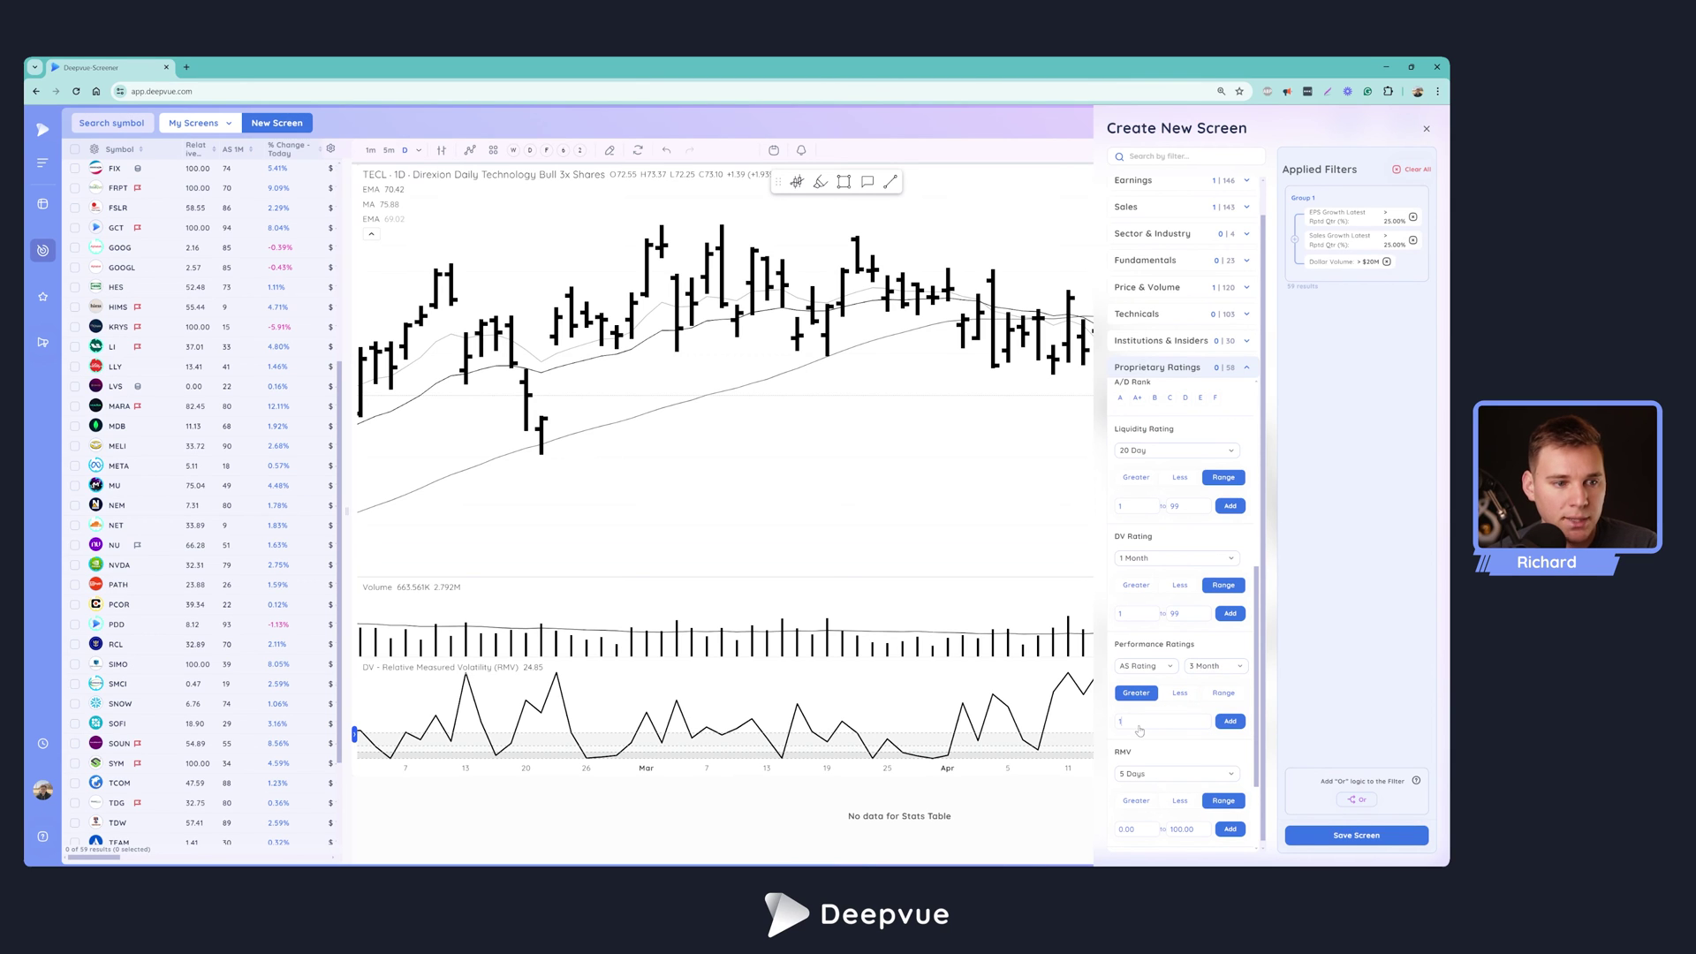
pyautogui.press('BackSpace')
pyautogui.write('5')
pyautogui.click(1229, 722)
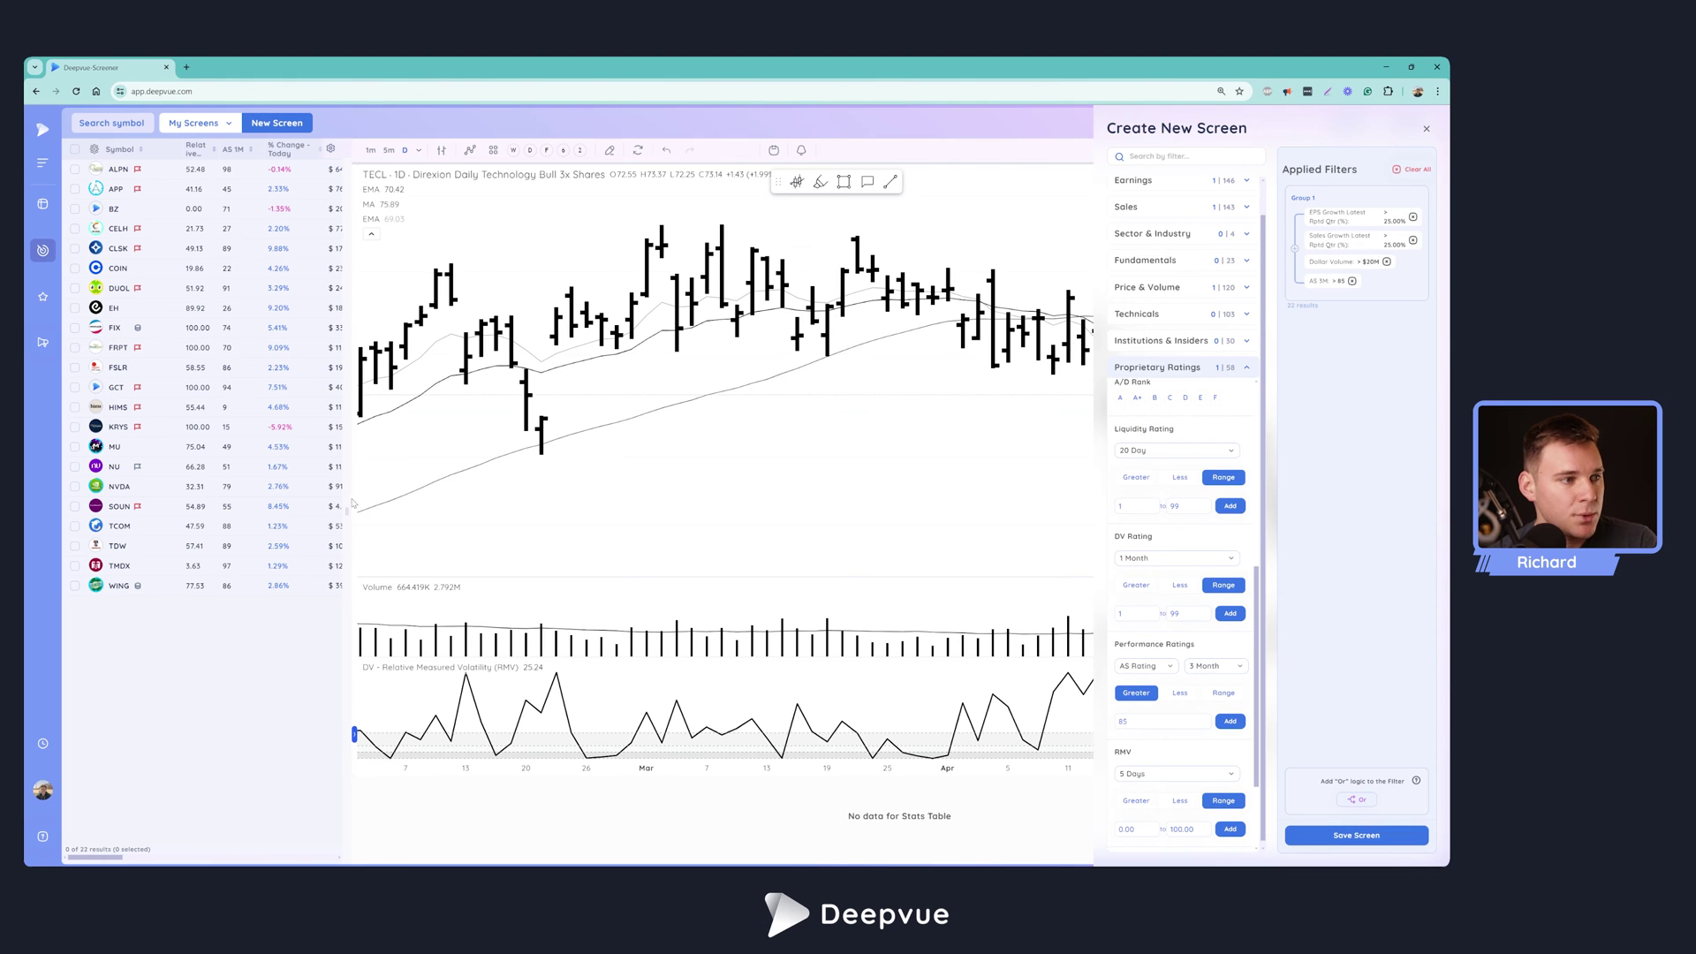
# - Drag the table–chart splitter right to show price, run rate, DCR and industry columns
pyautogui.moveTo(347, 509); pyautogui.dragTo(616, 499)
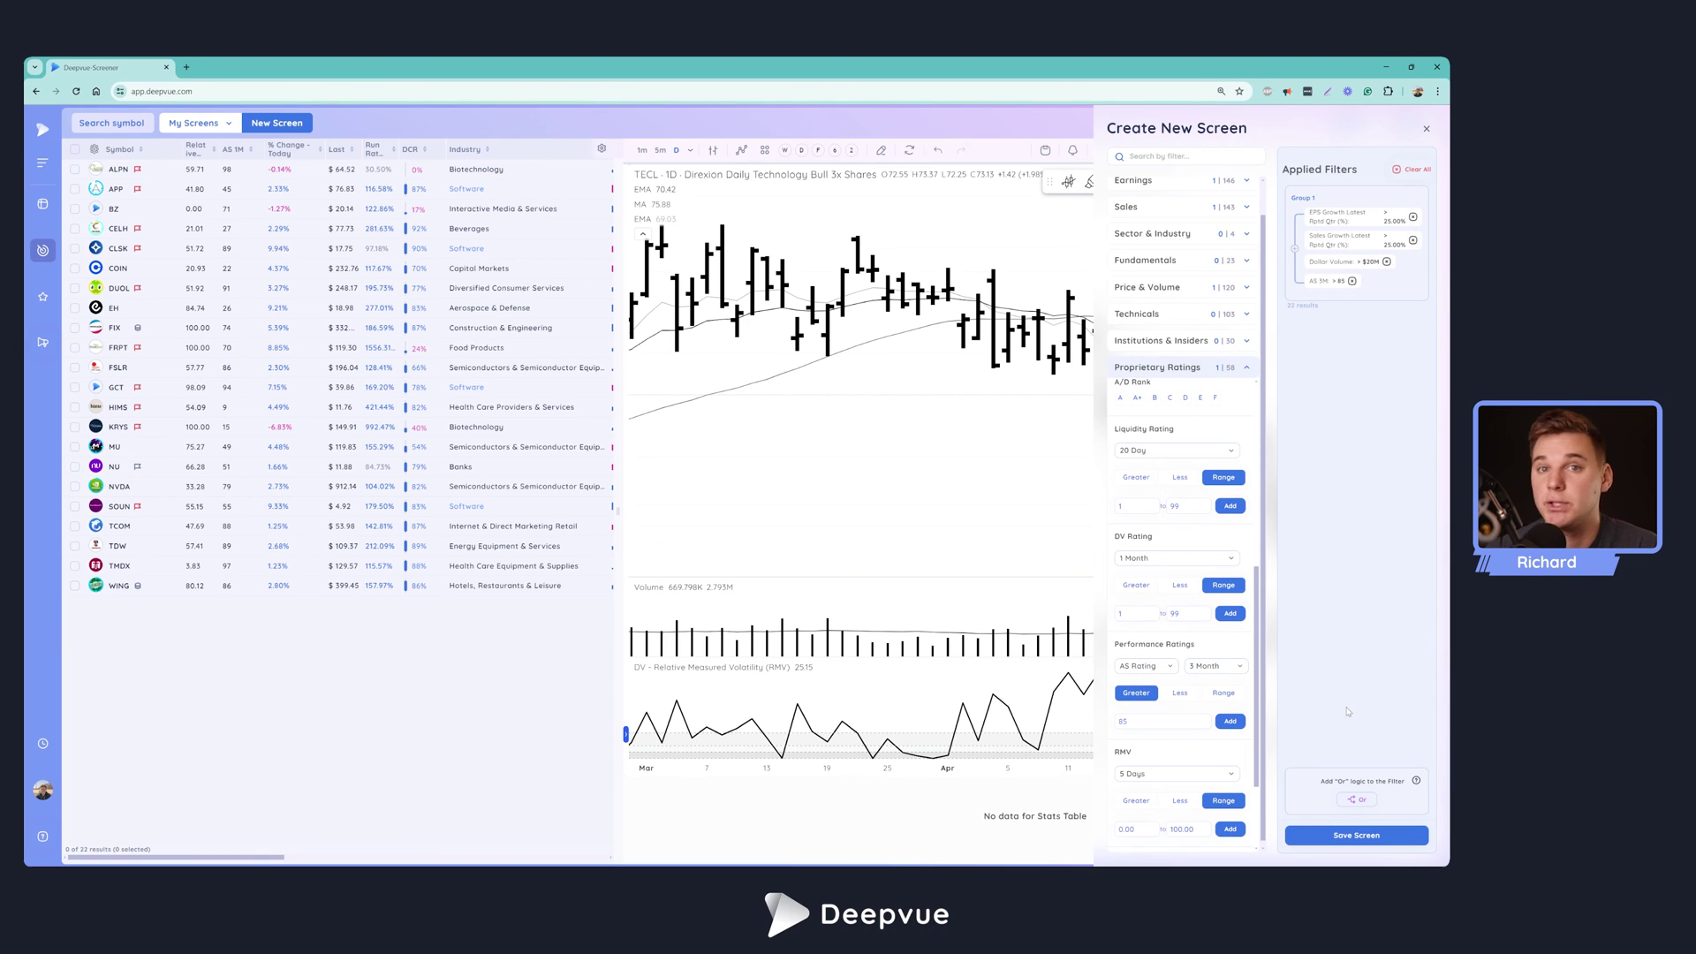
# - Create an empty OR filter group, then delete the EPS Growth and Sales Growth filters from Group 1
pyautogui.click(1349, 802)
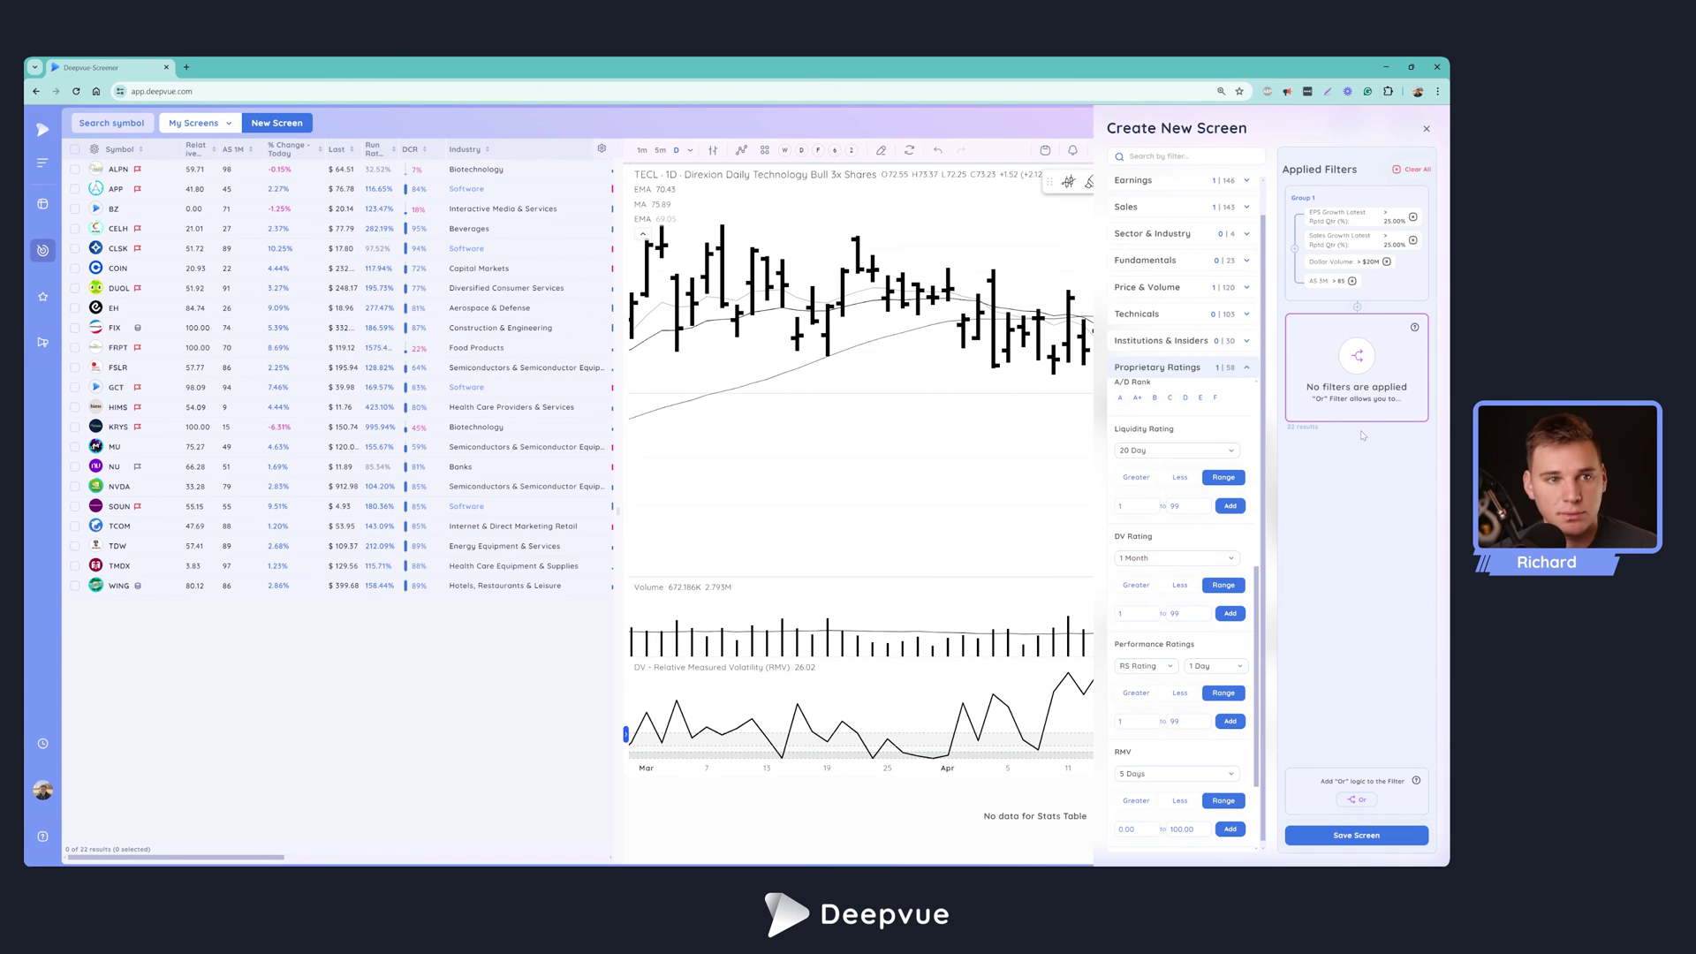
pyautogui.click(1414, 218)
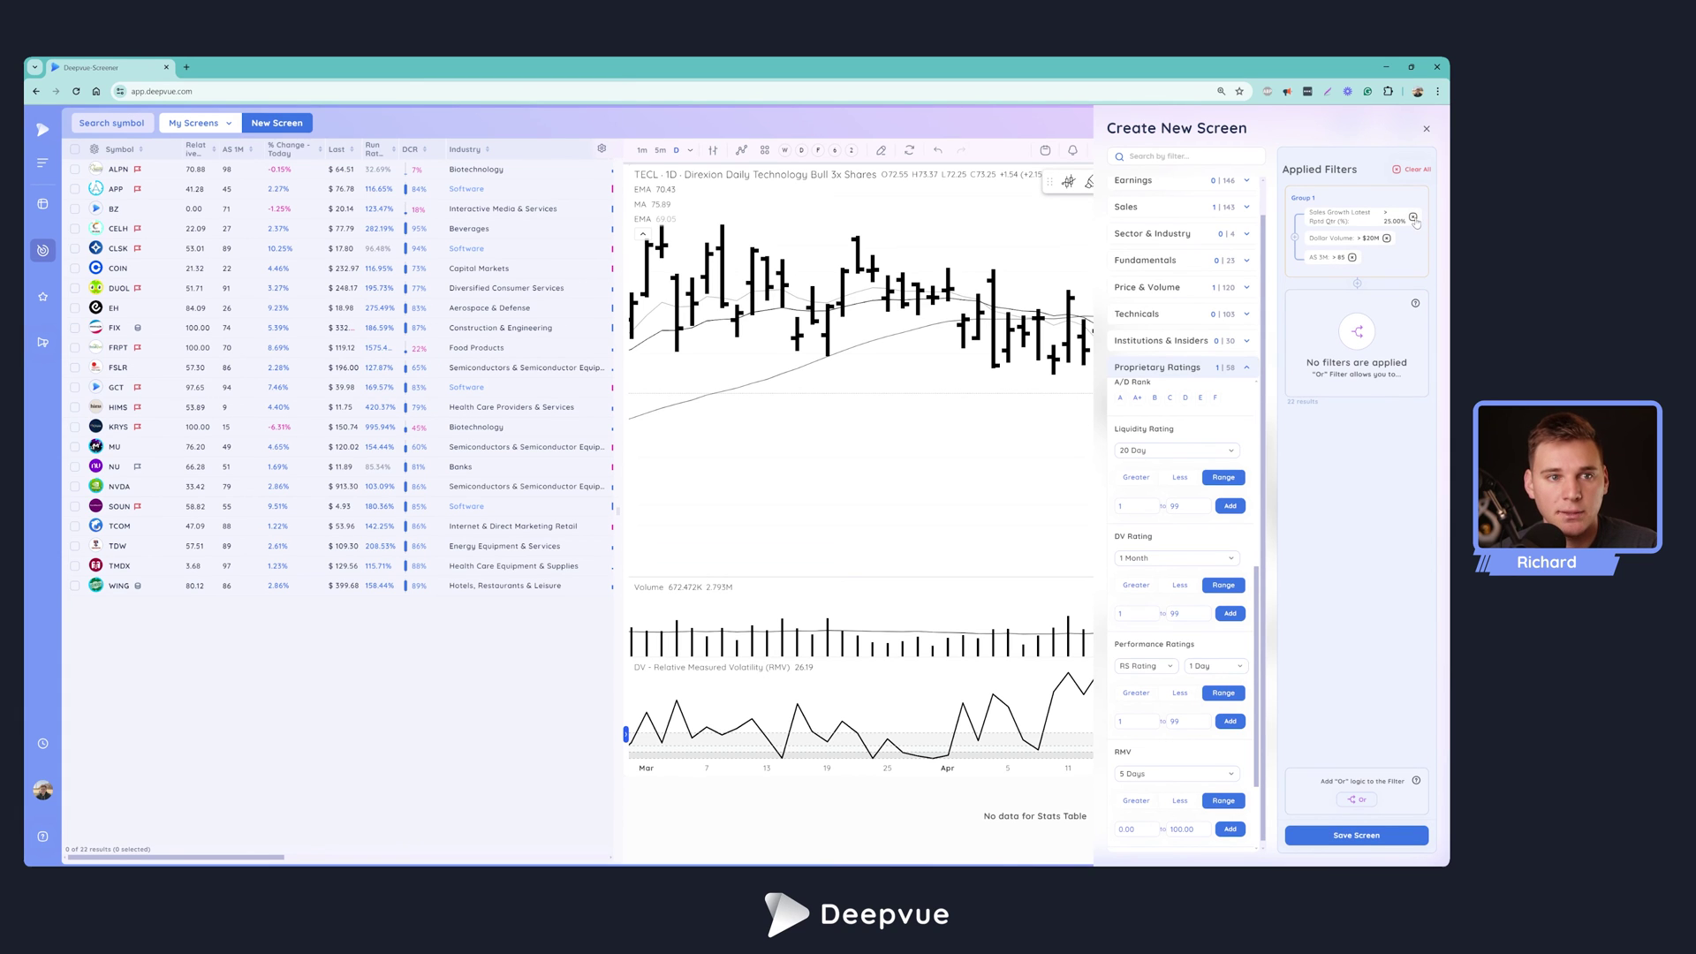
pyautogui.click(1413, 218)
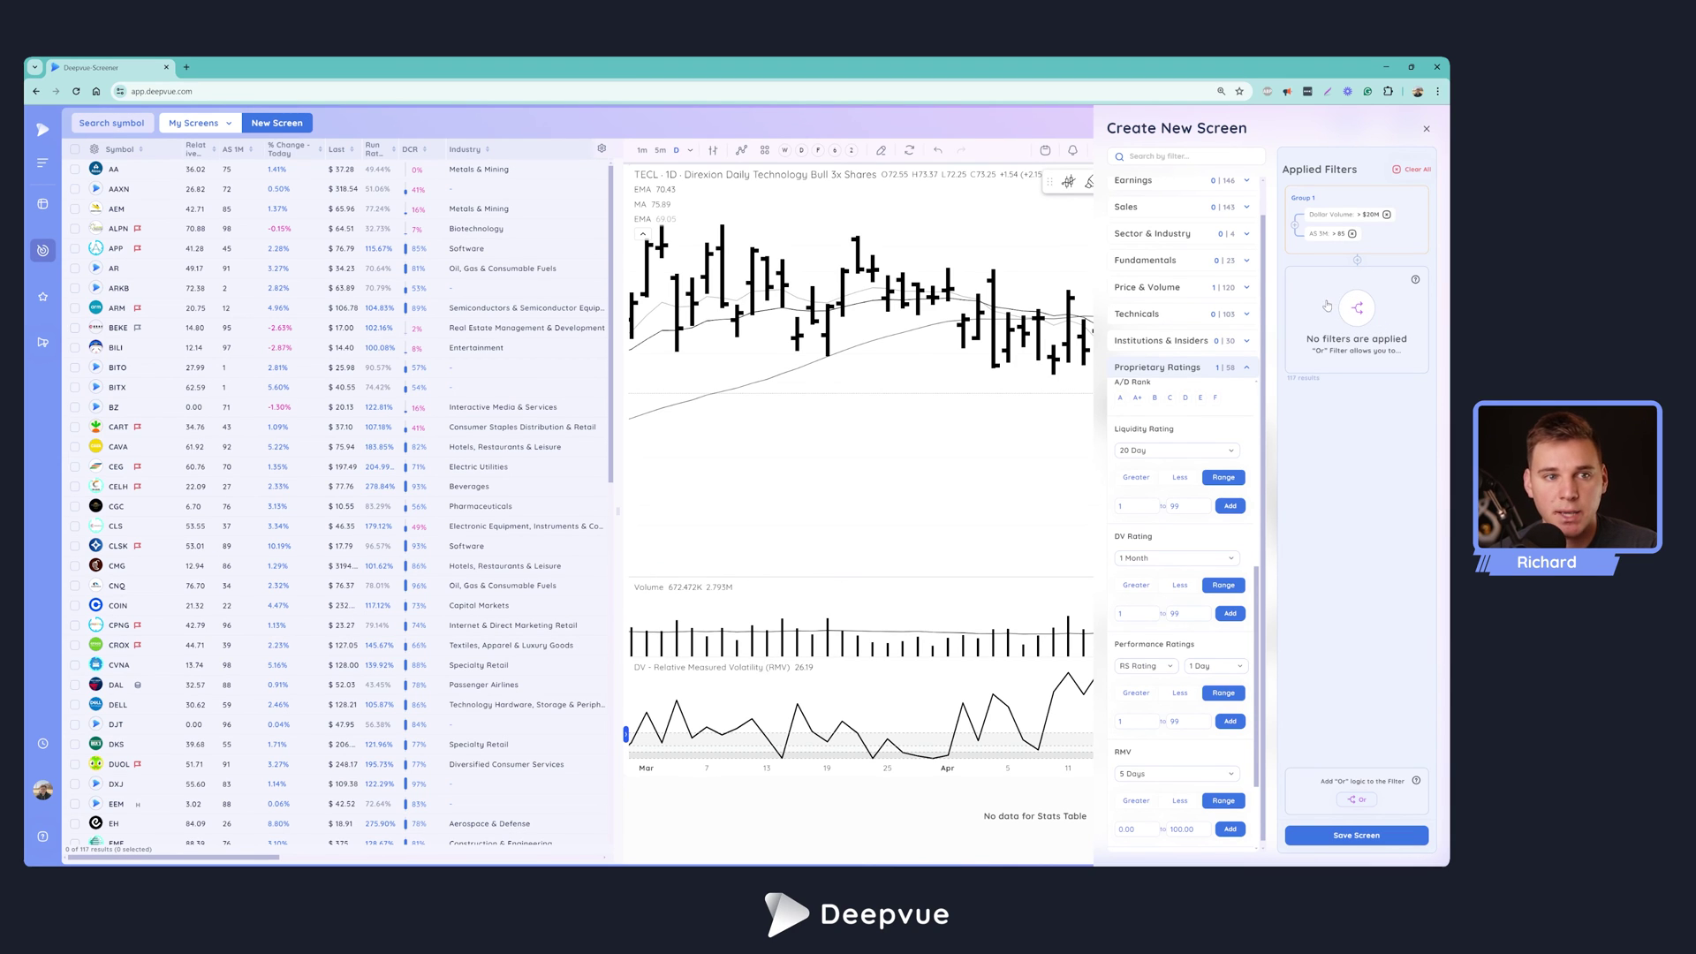
# - Add an EPS Growth (%) greater than 25% filter to the OR group
pyautogui.click(1326, 306)
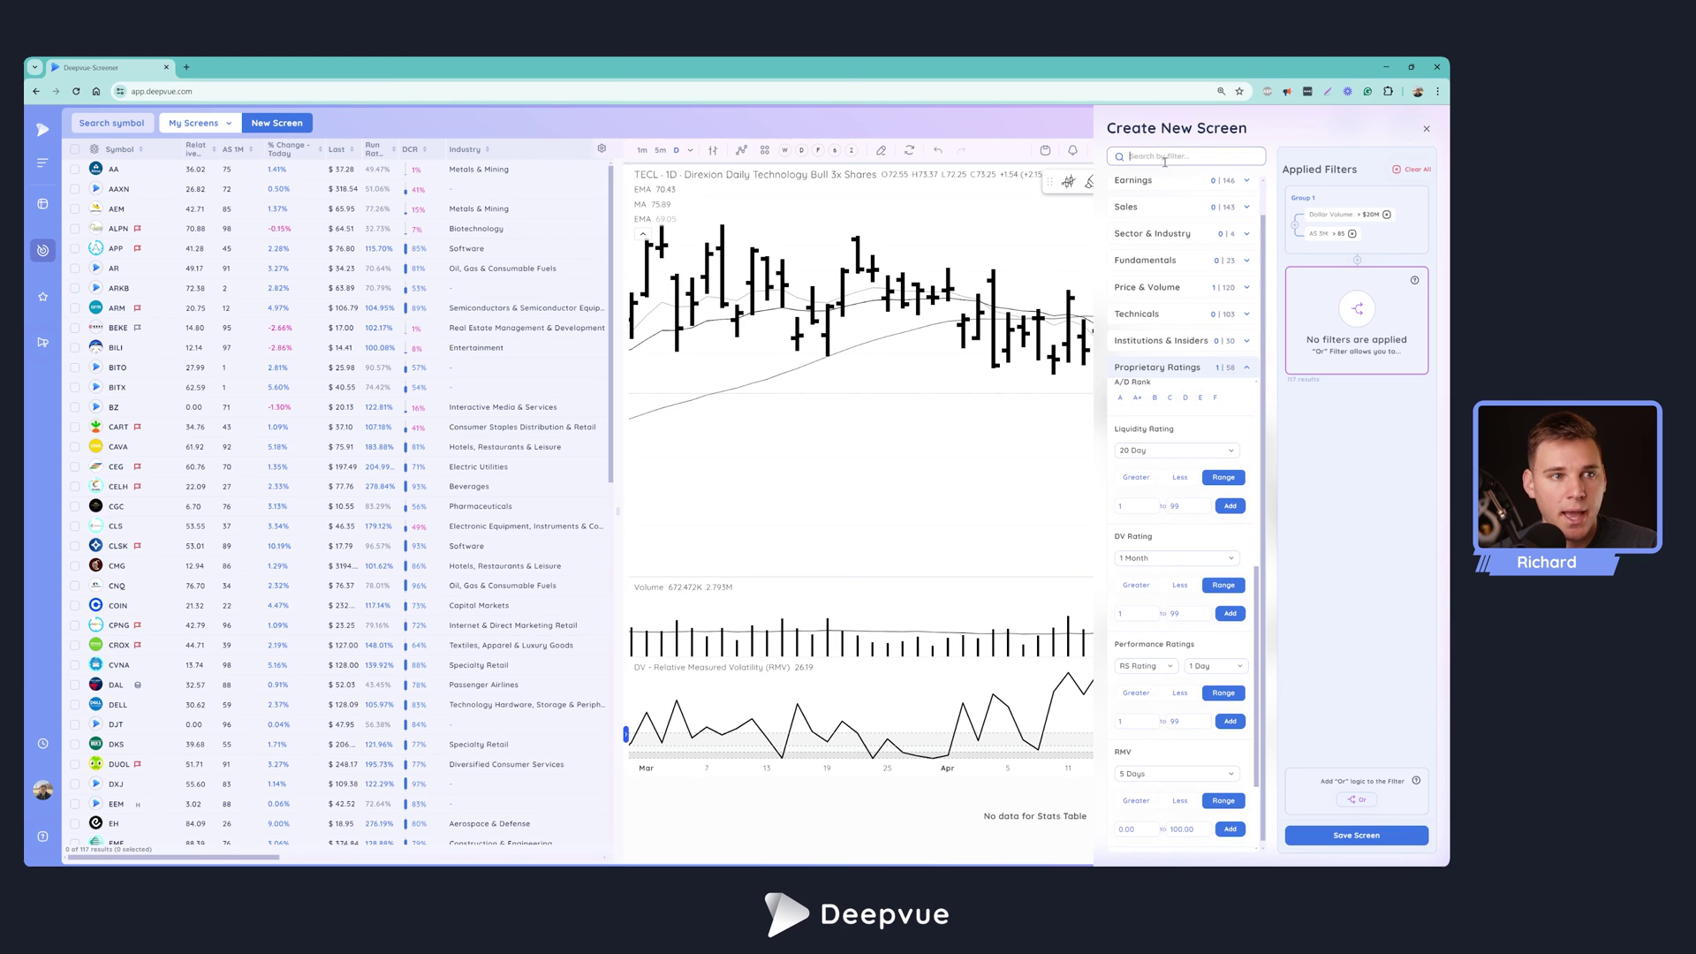
pyautogui.write('eps')
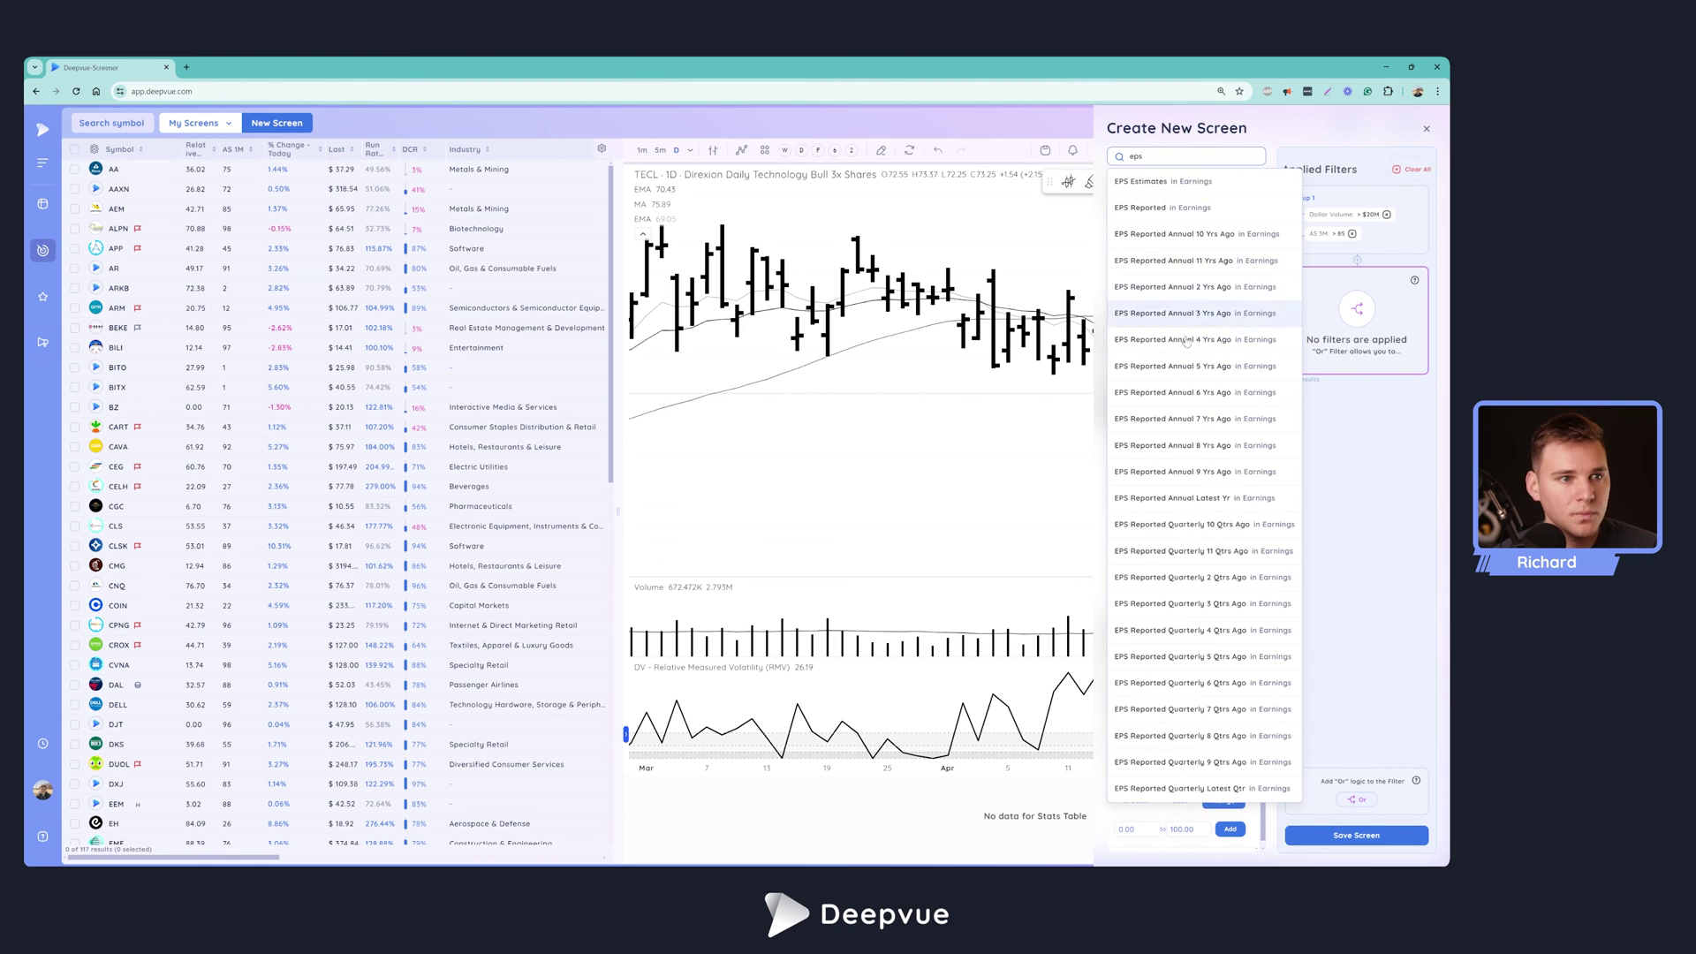
pyautogui.write(' growth')
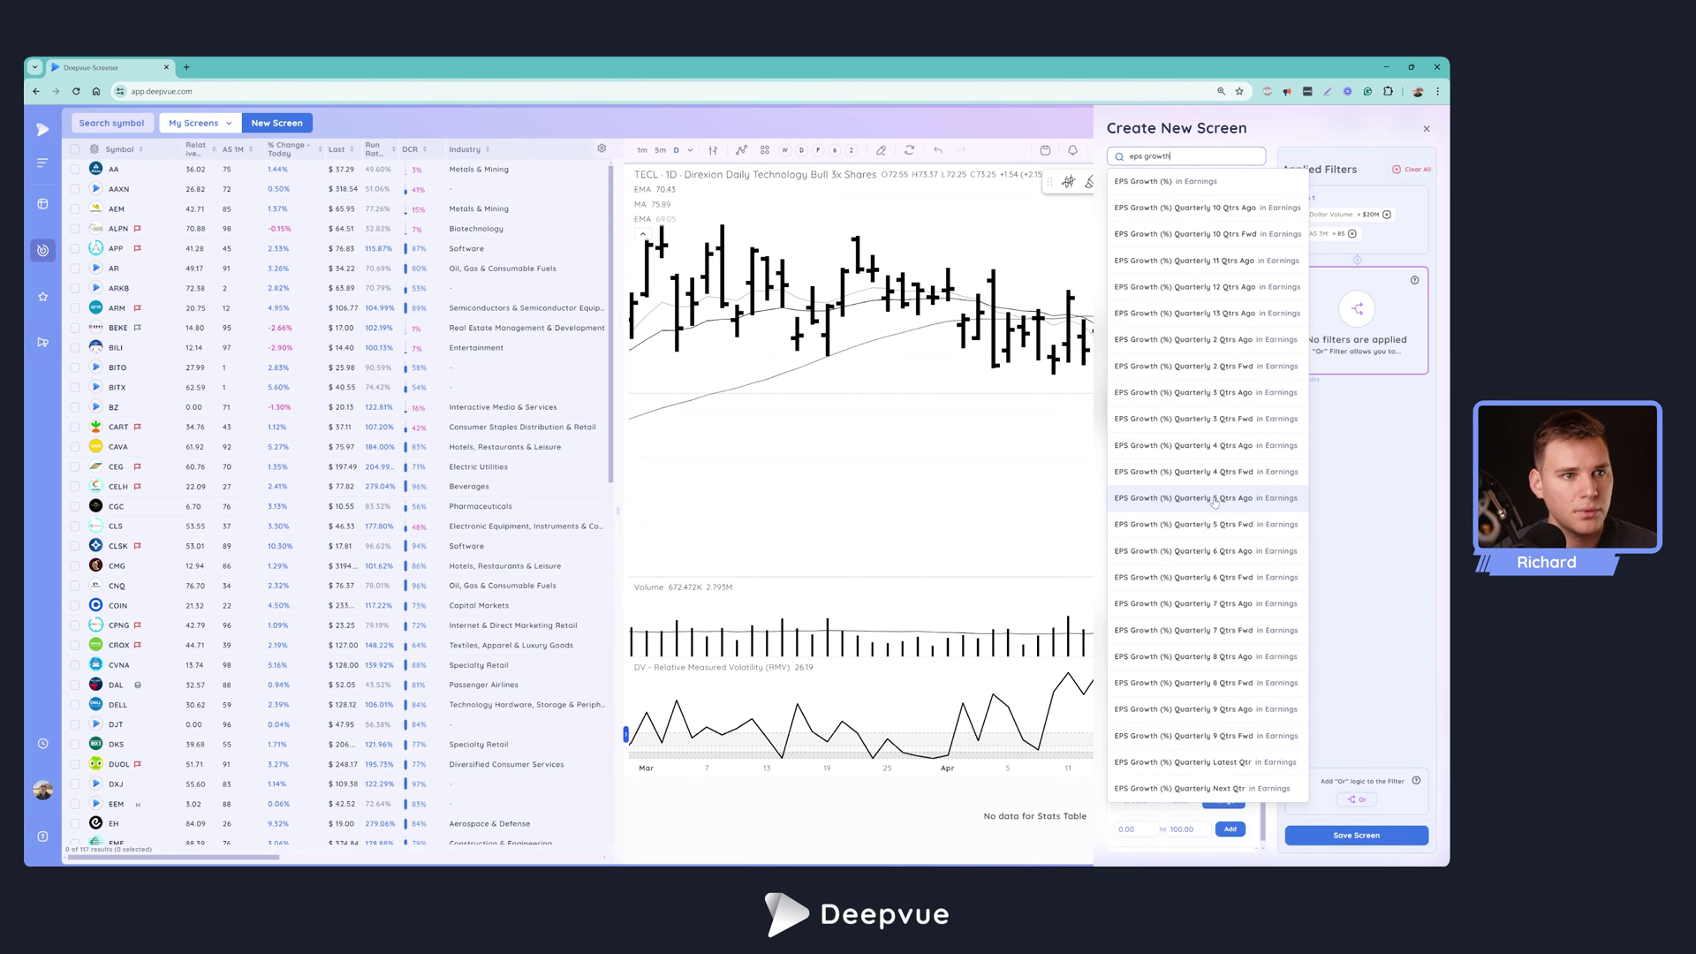
pyautogui.click(1215, 501)
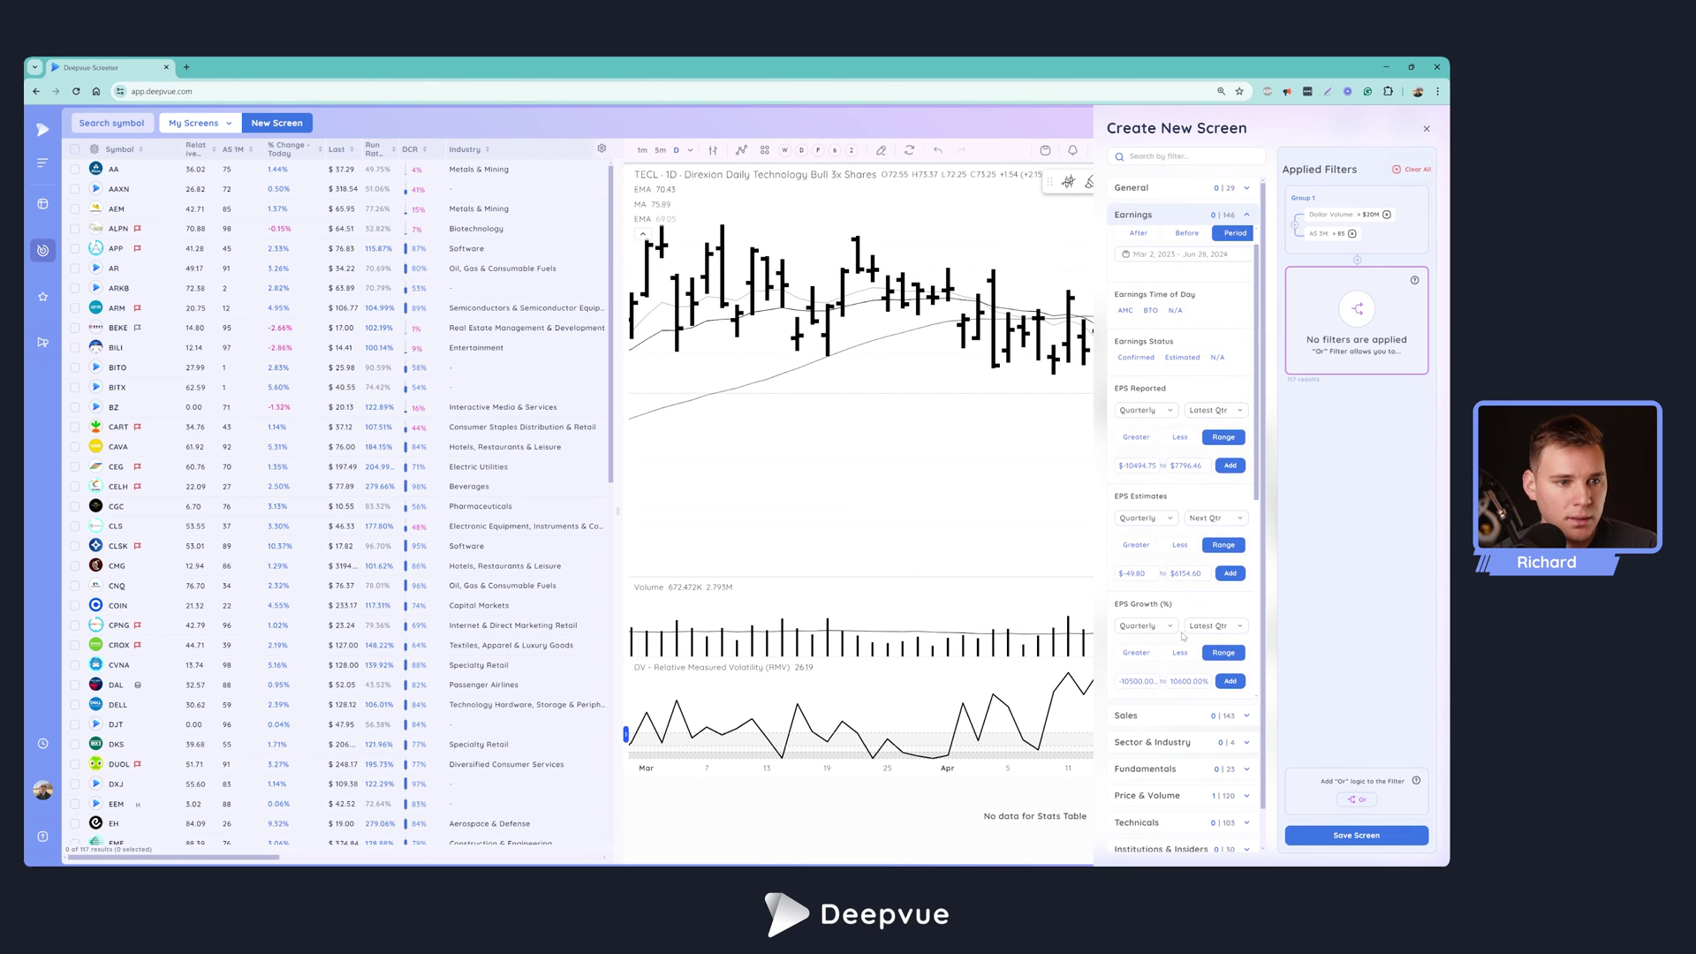
pyautogui.click(1136, 653)
pyautogui.doubleClick(1139, 682)
pyautogui.write('25')
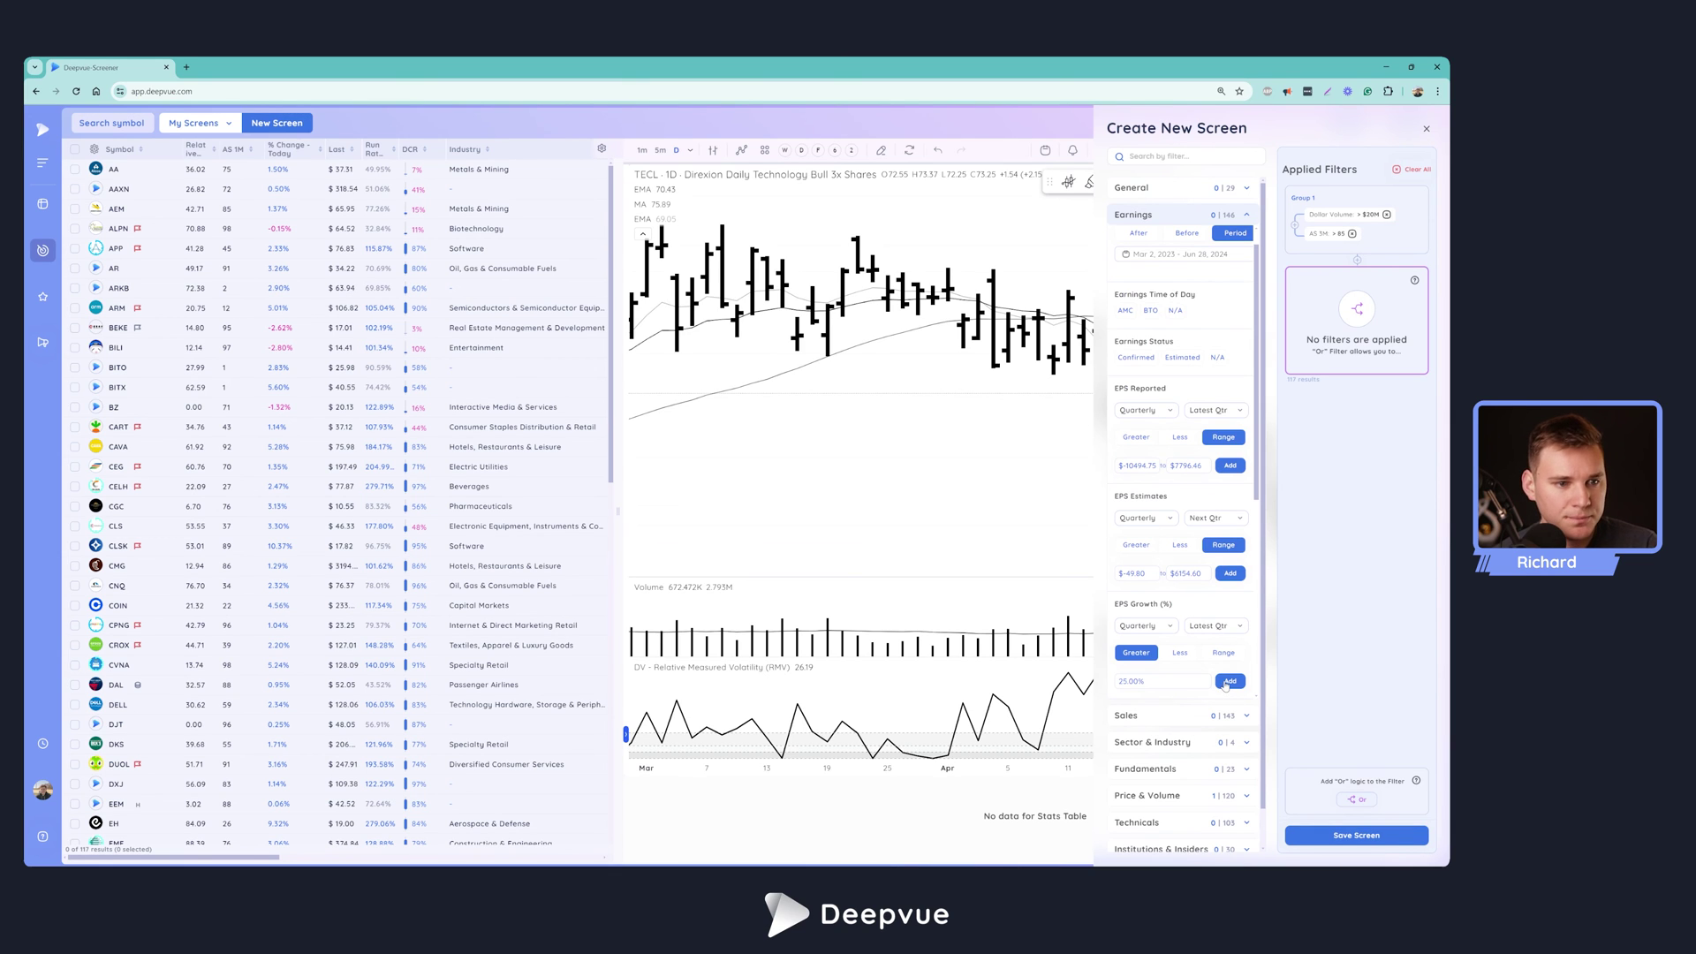
pyautogui.click(1227, 682)
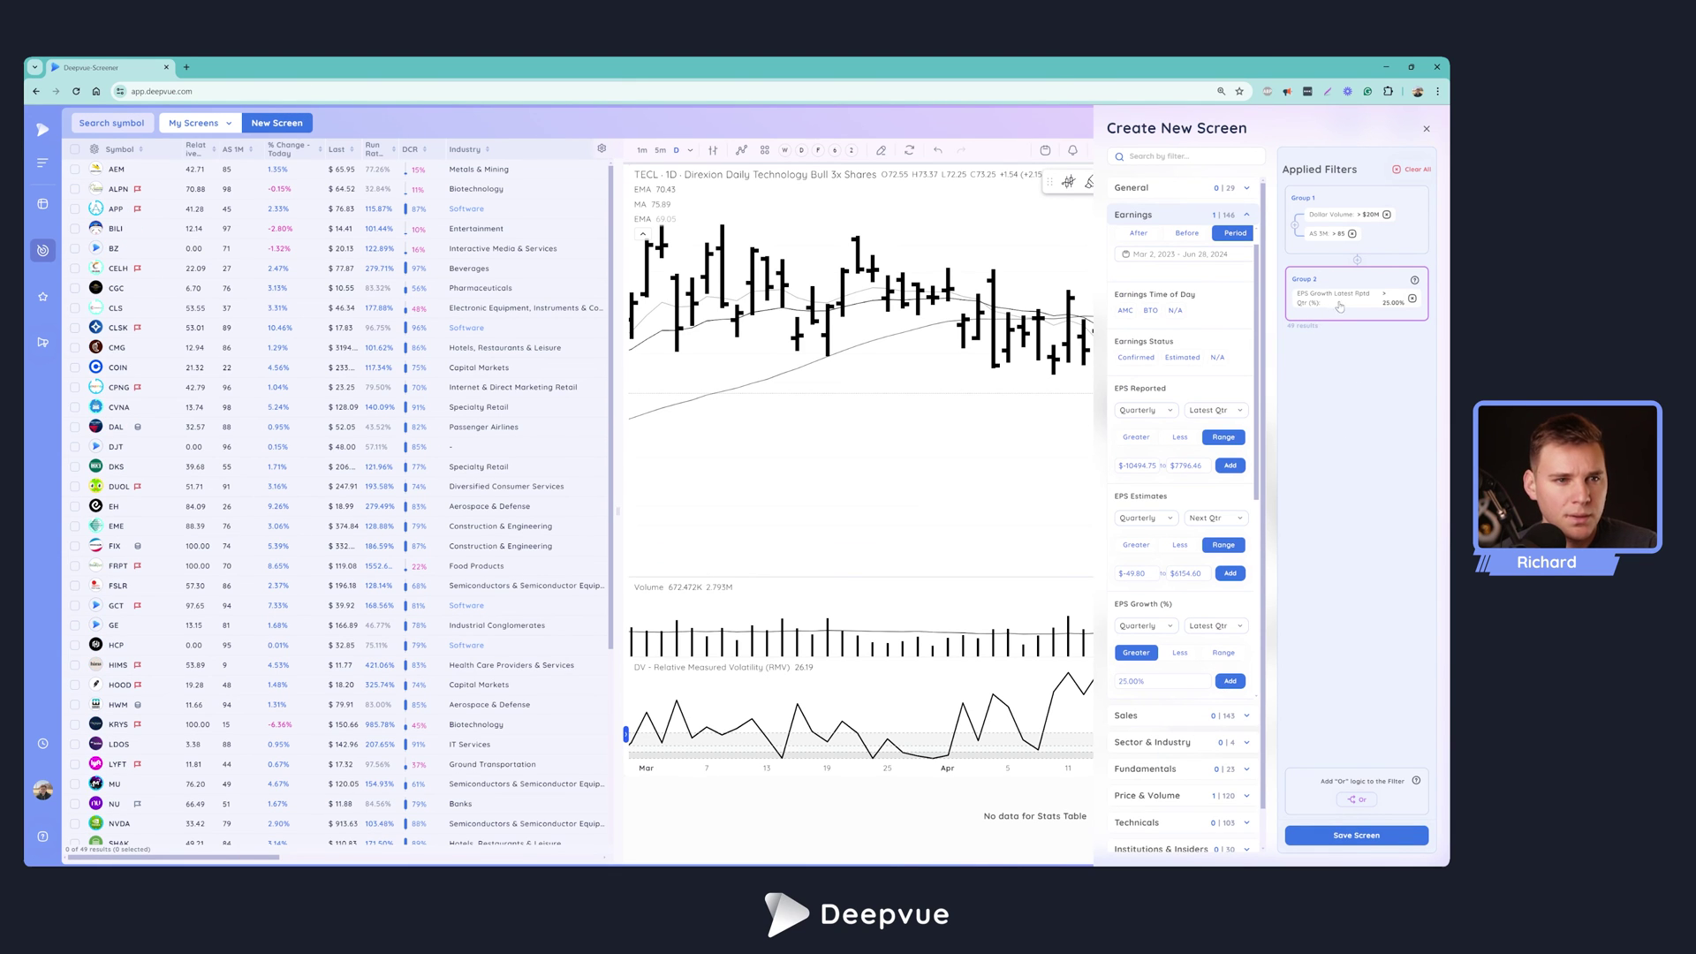
# - Add a Sales Growth (%) greater than 25% filter to the OR group
pyautogui.click(1148, 157)
pyautogui.write('sales')
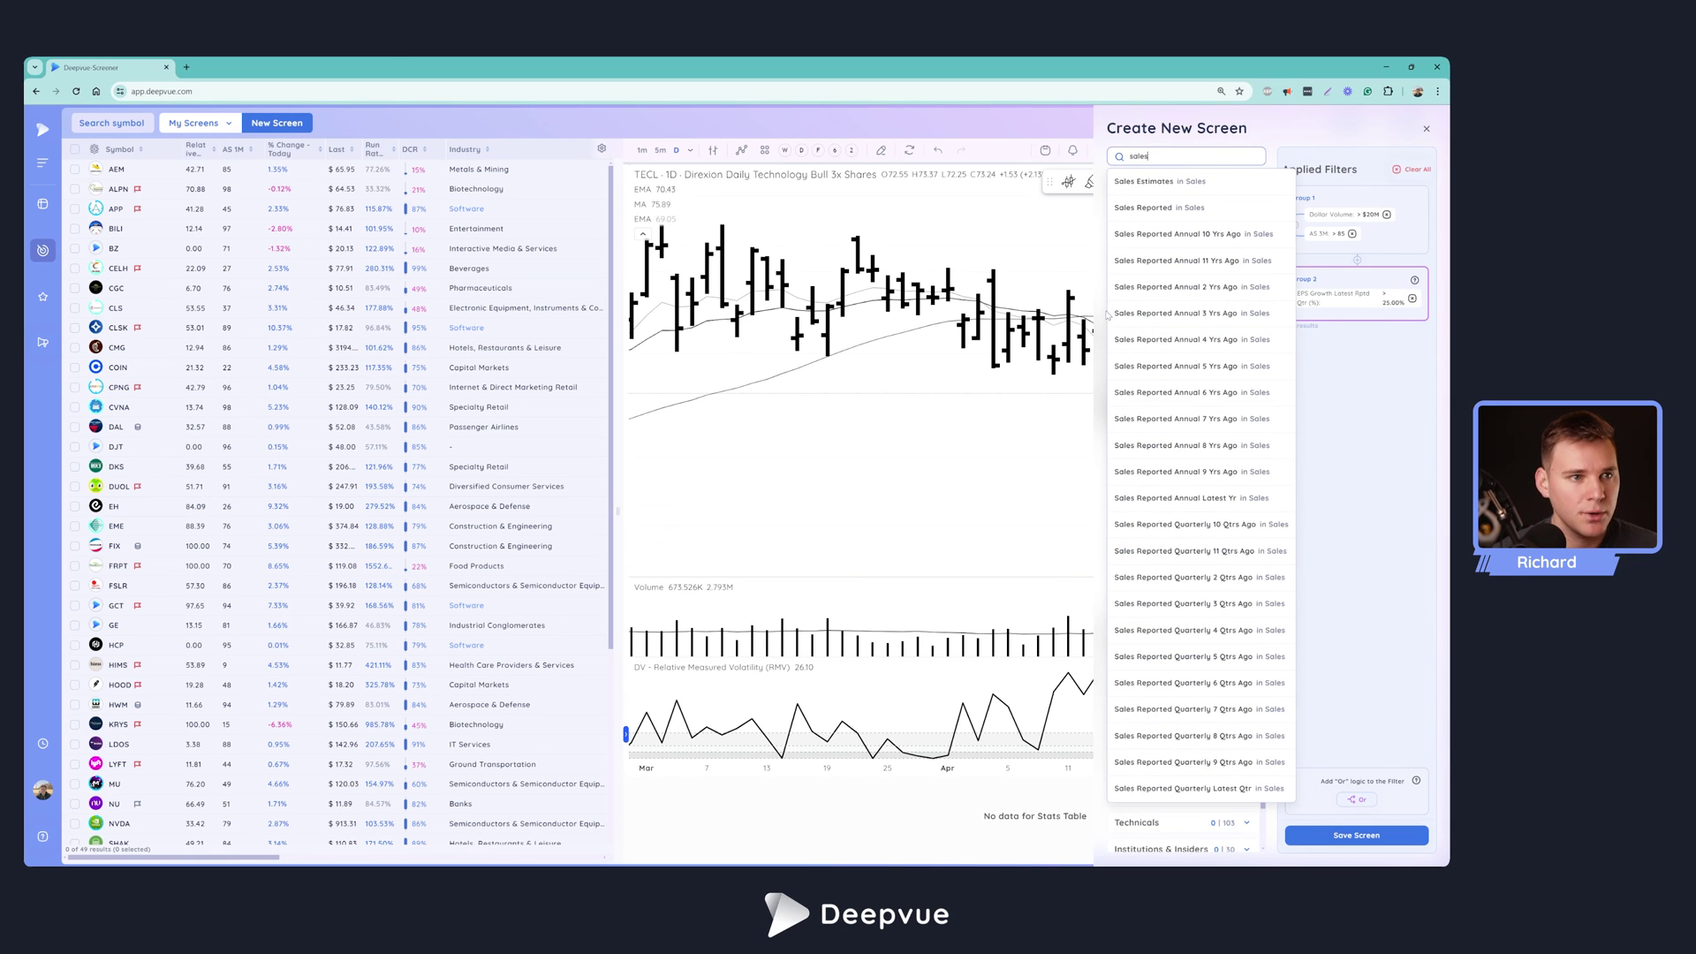
pyautogui.write(' grow')
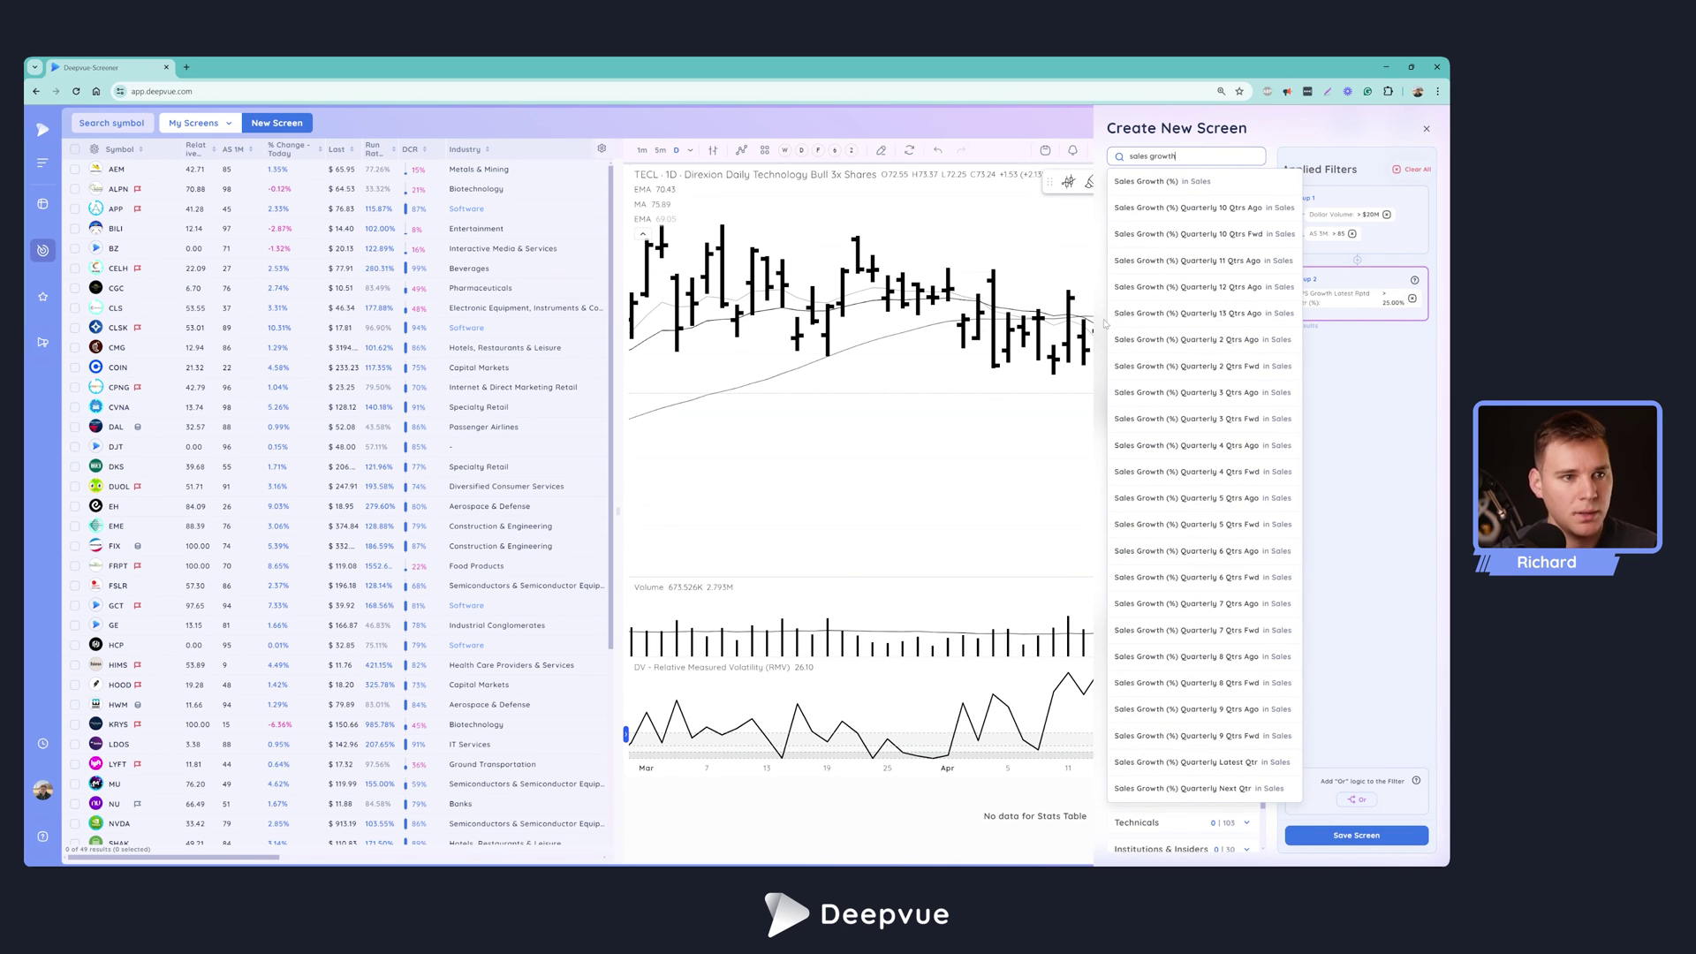
pyautogui.write('th')
pyautogui.click(1178, 183)
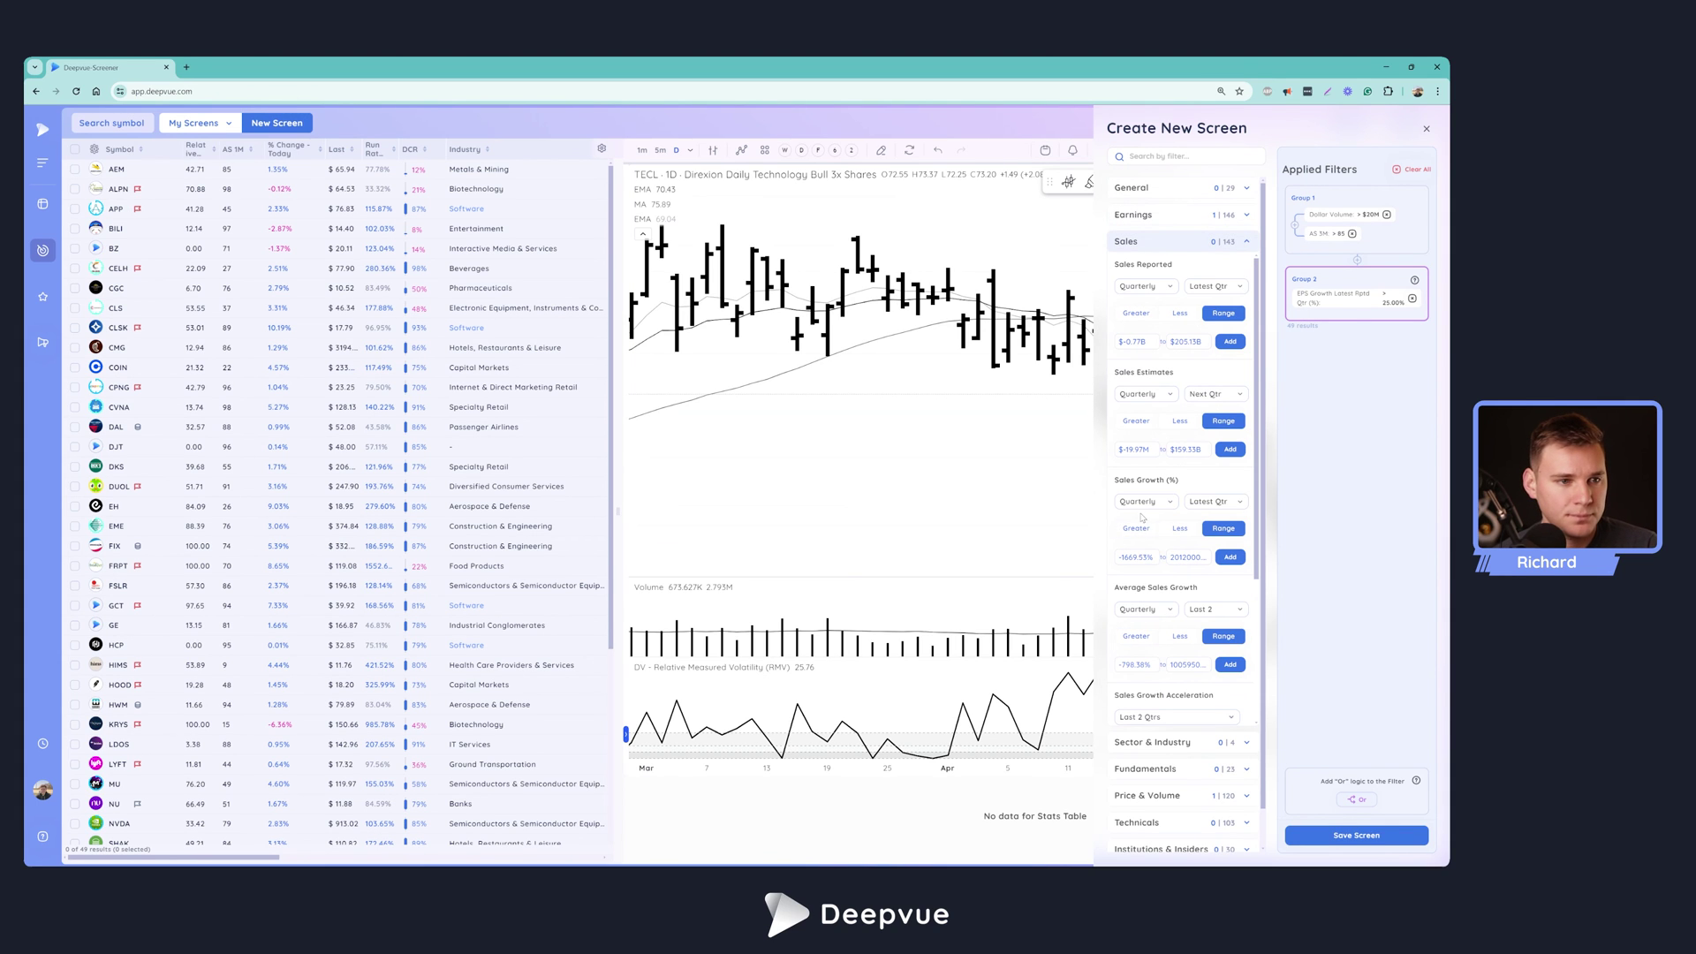
pyautogui.click(1137, 528)
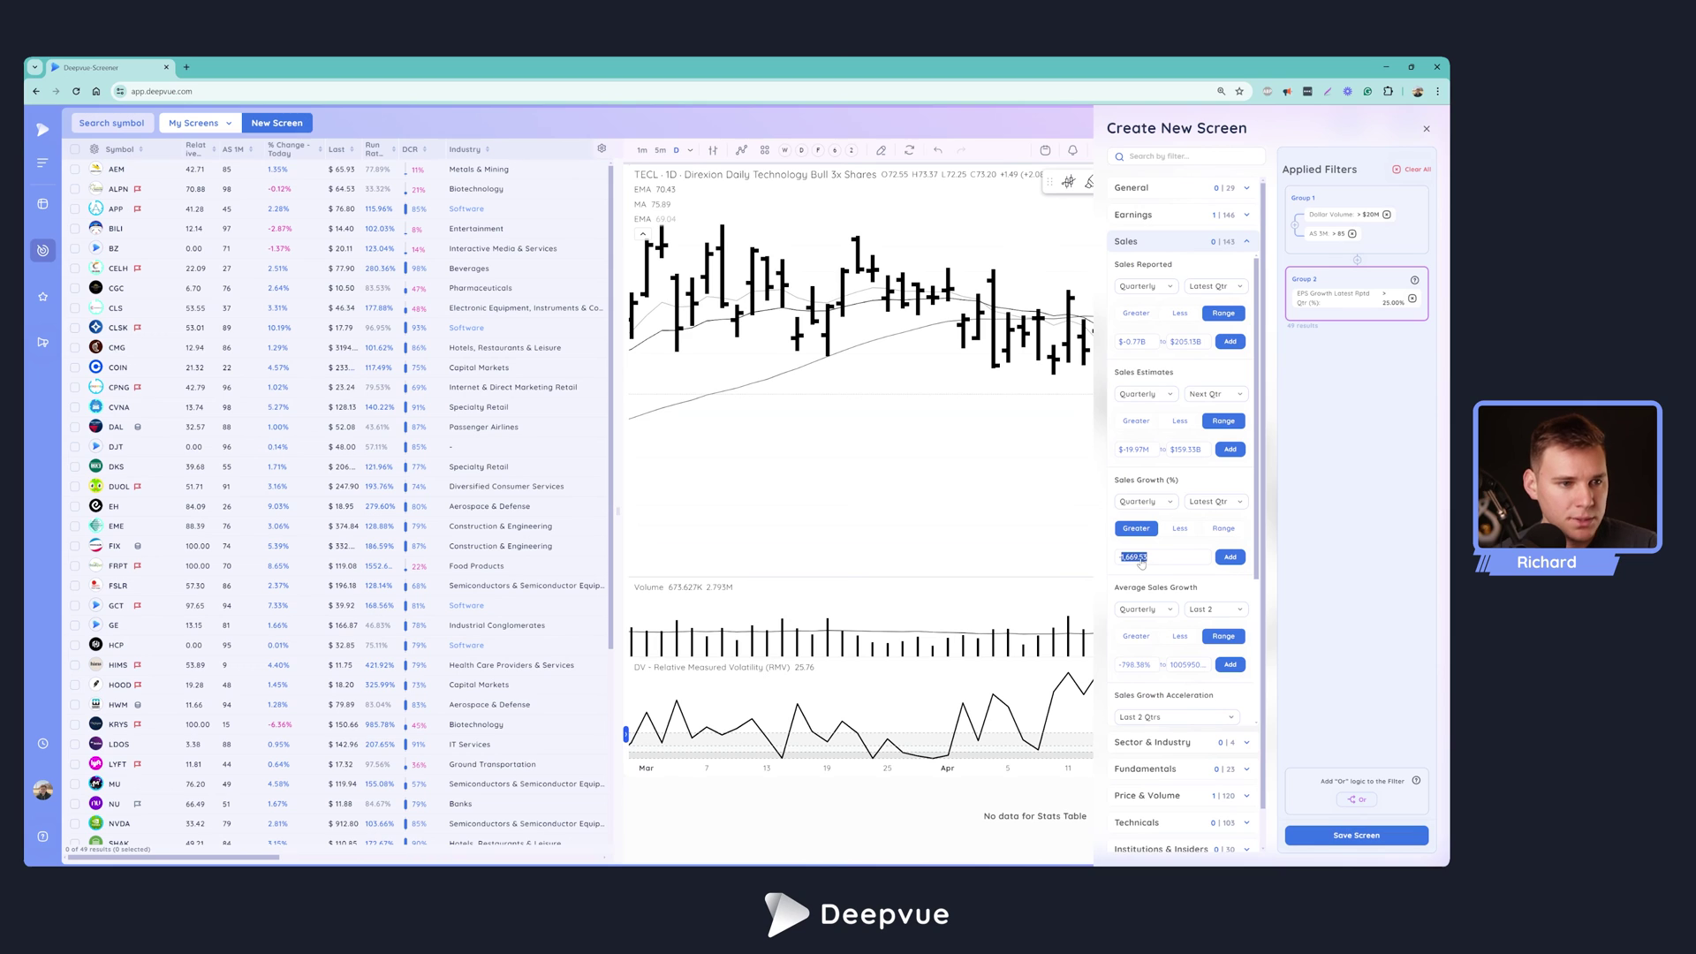
pyautogui.write('25')
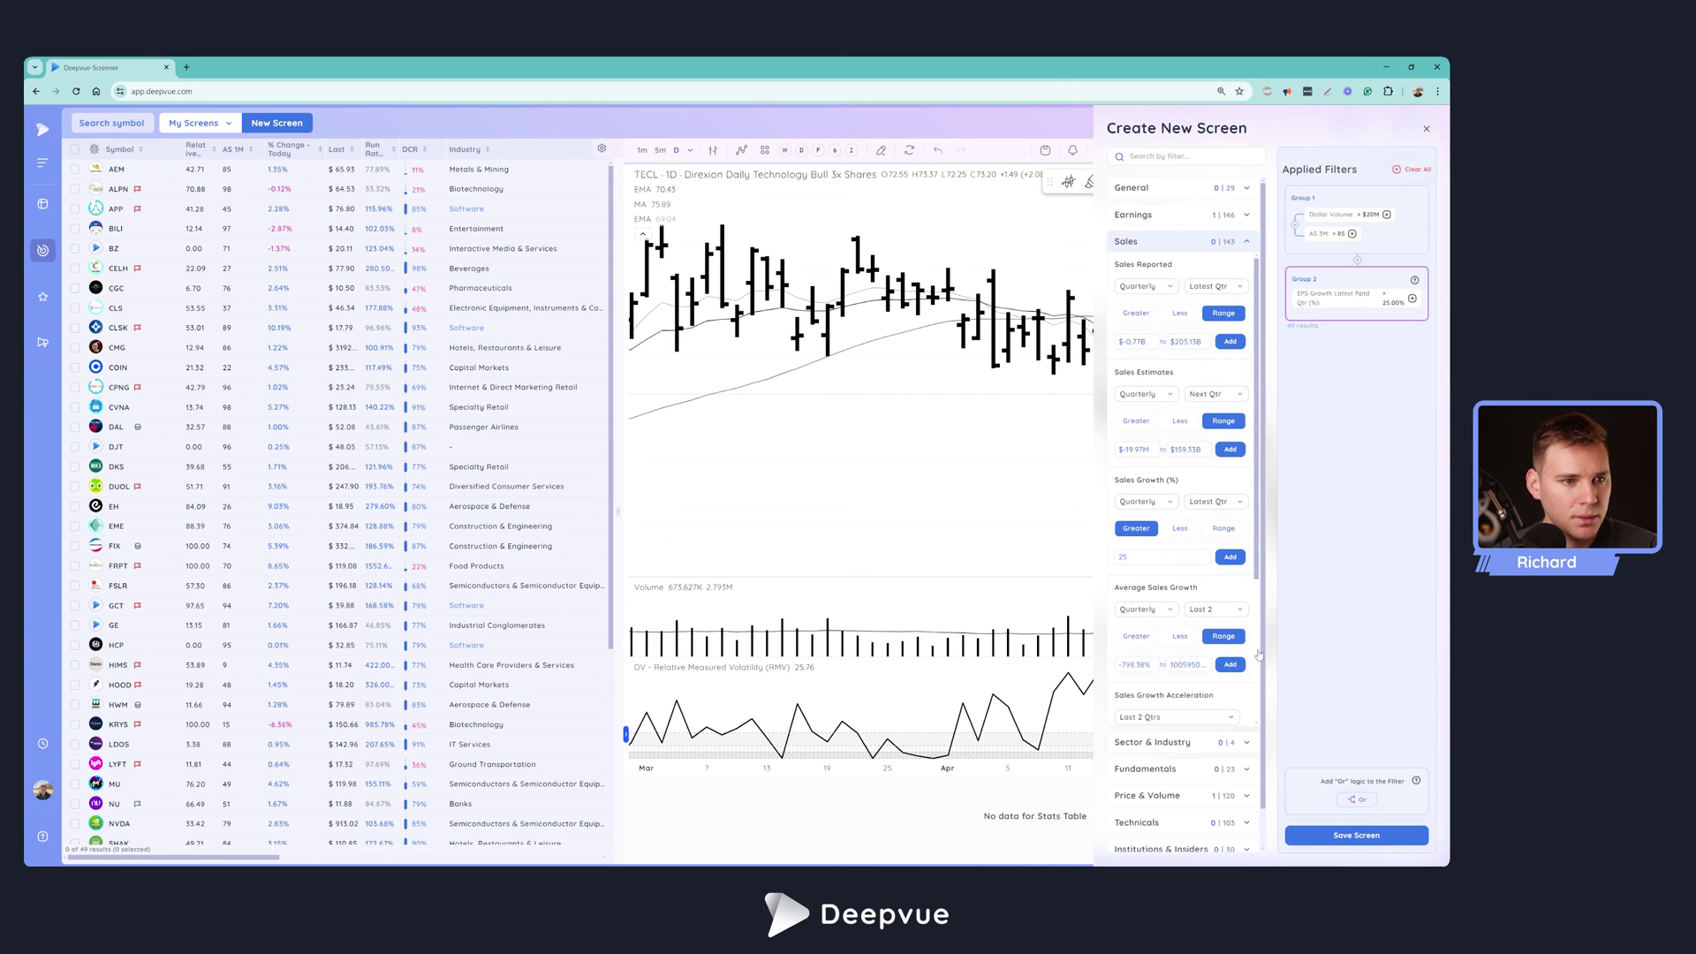
pyautogui.click(1231, 556)
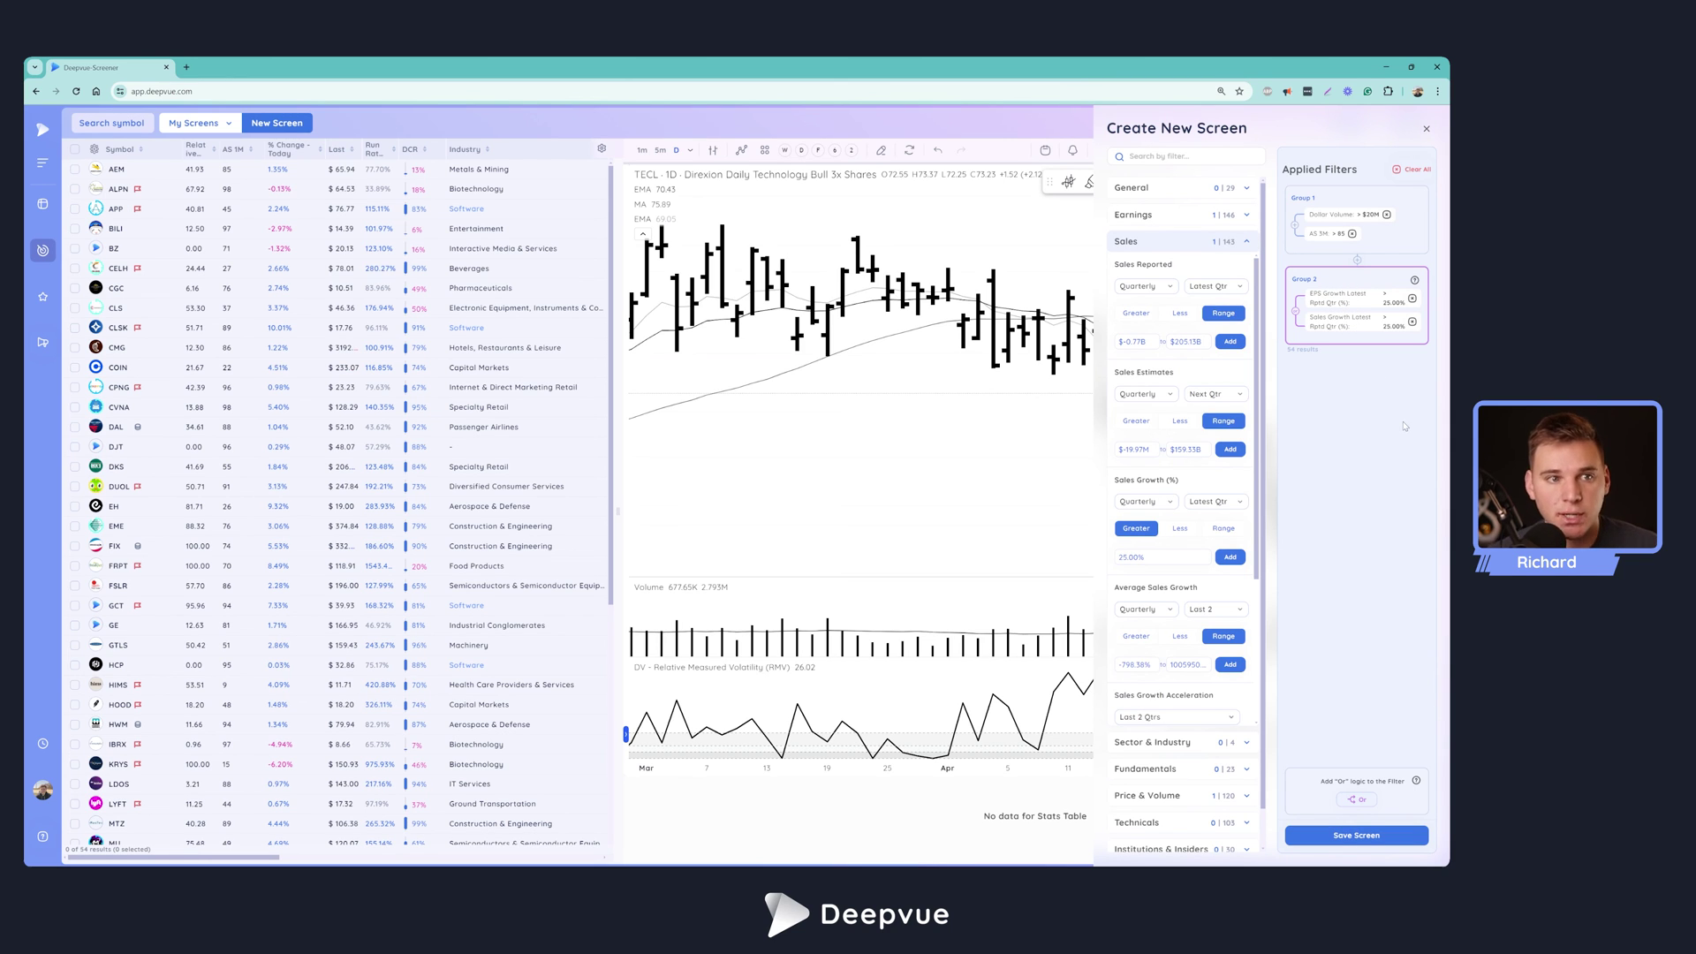
# - Add a Performance Ratings filter of AS Rating, 1 Month, greater than 95 to the OR group
pyautogui.click(1163, 157)
pyautogui.write('perf')
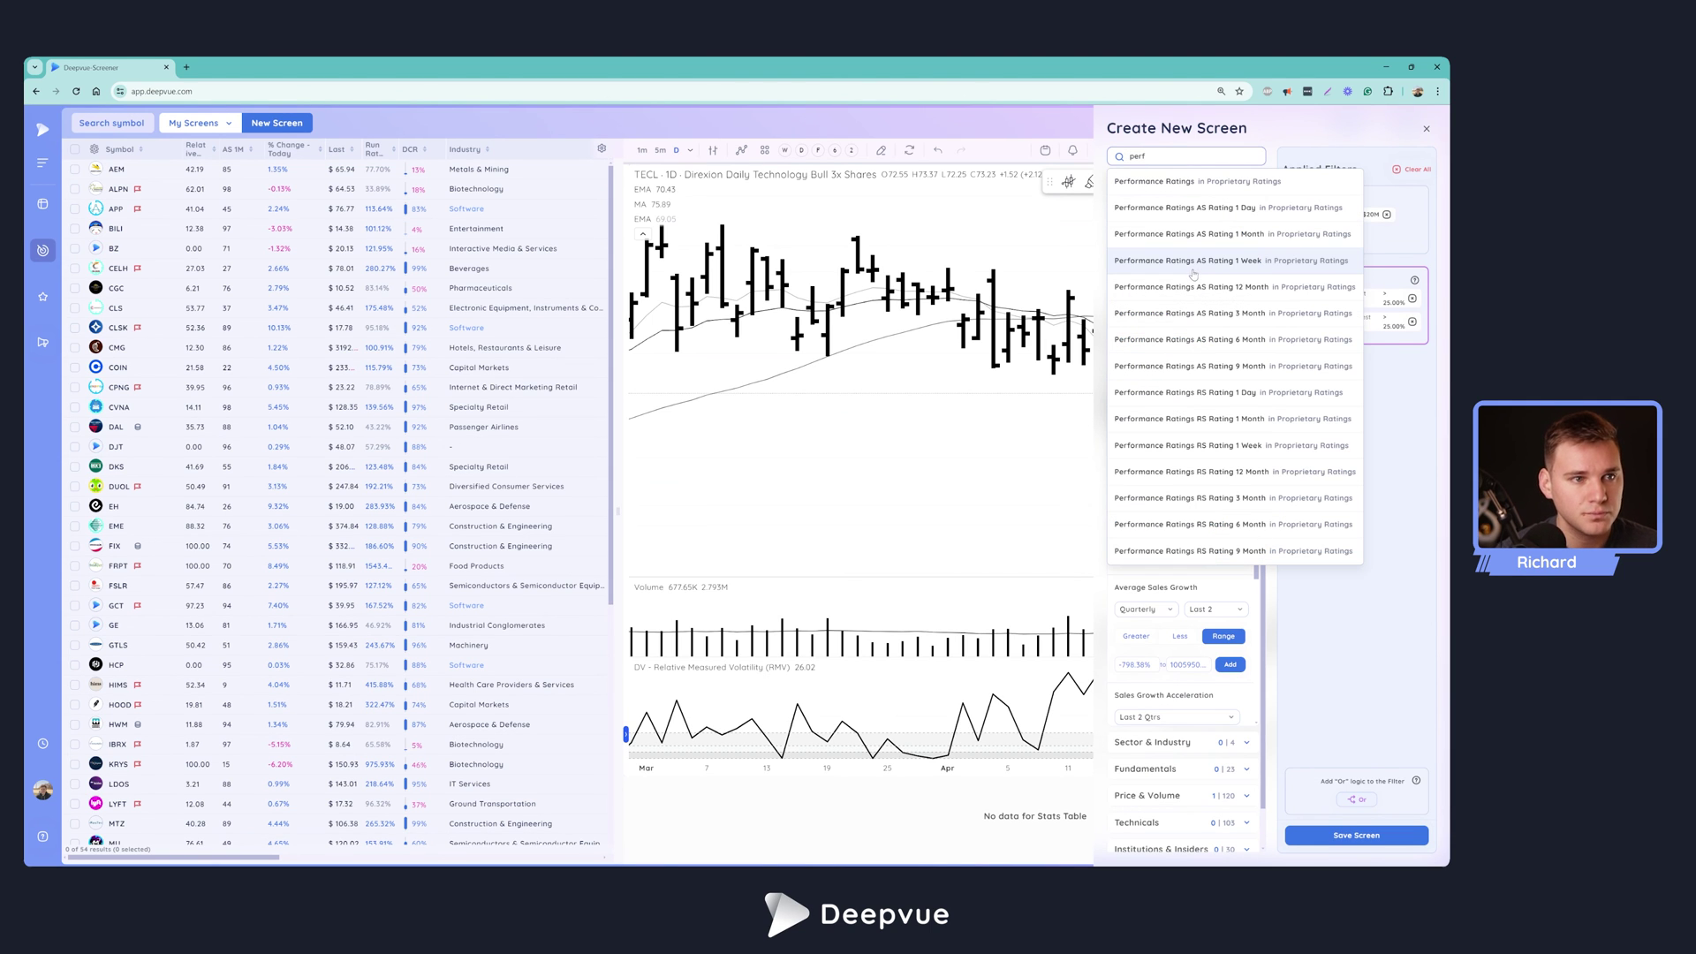
pyautogui.click(1218, 182)
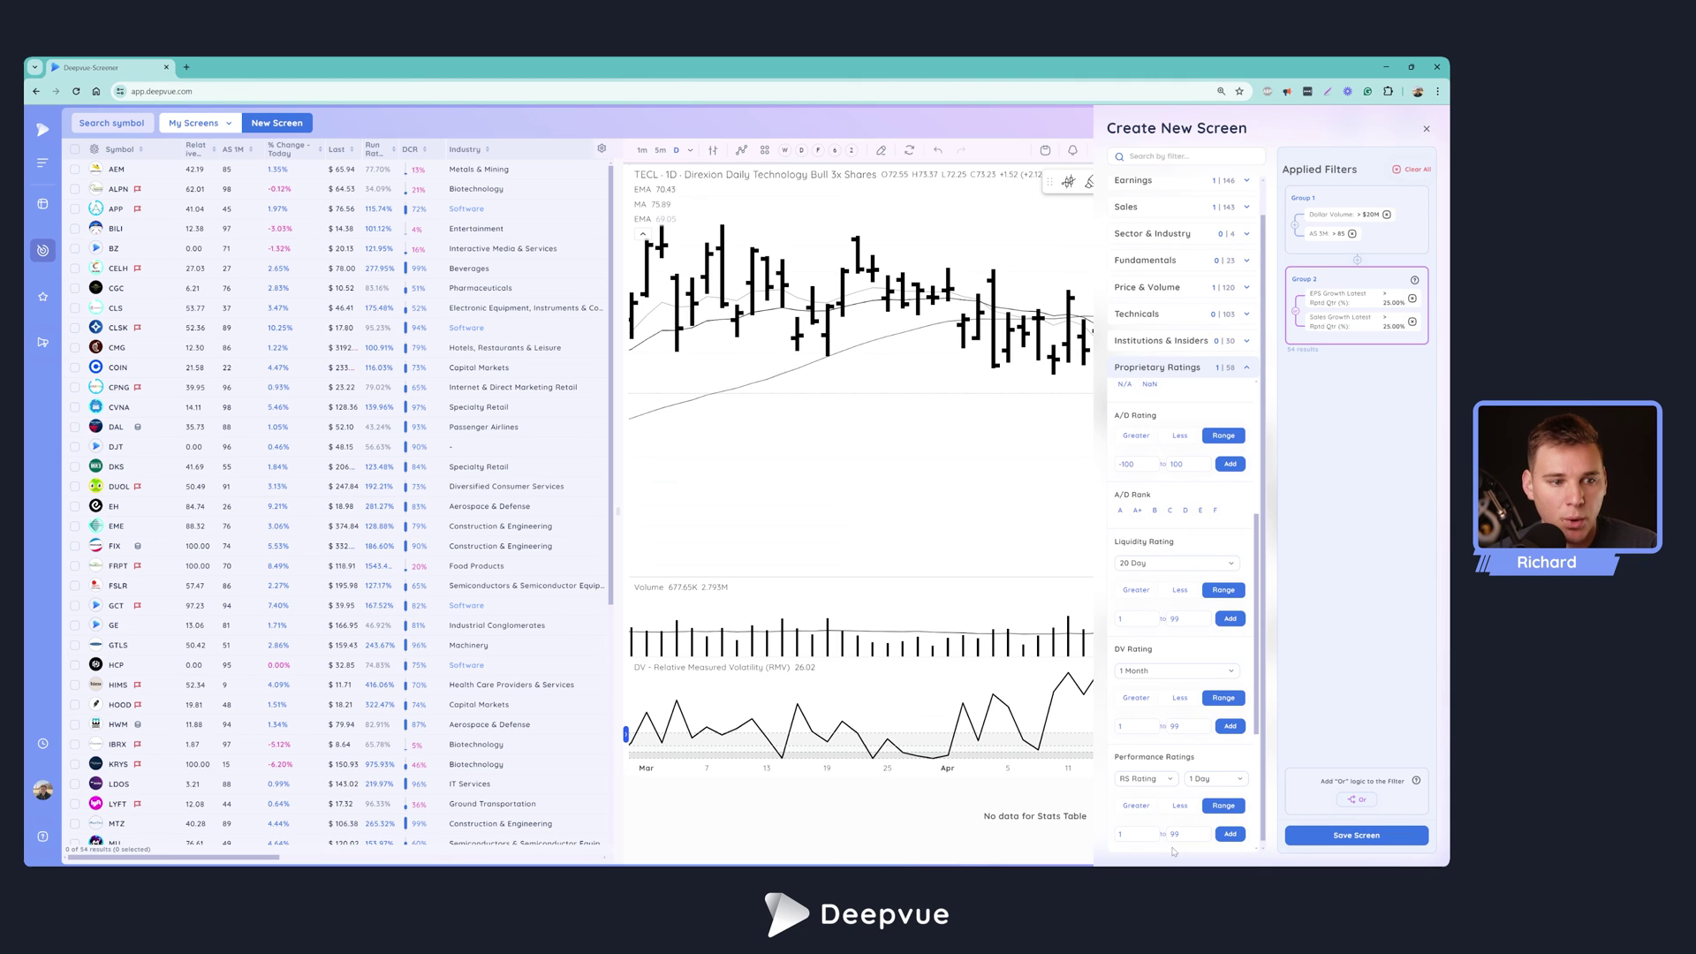
pyautogui.scroll(-1, 1155, 689)
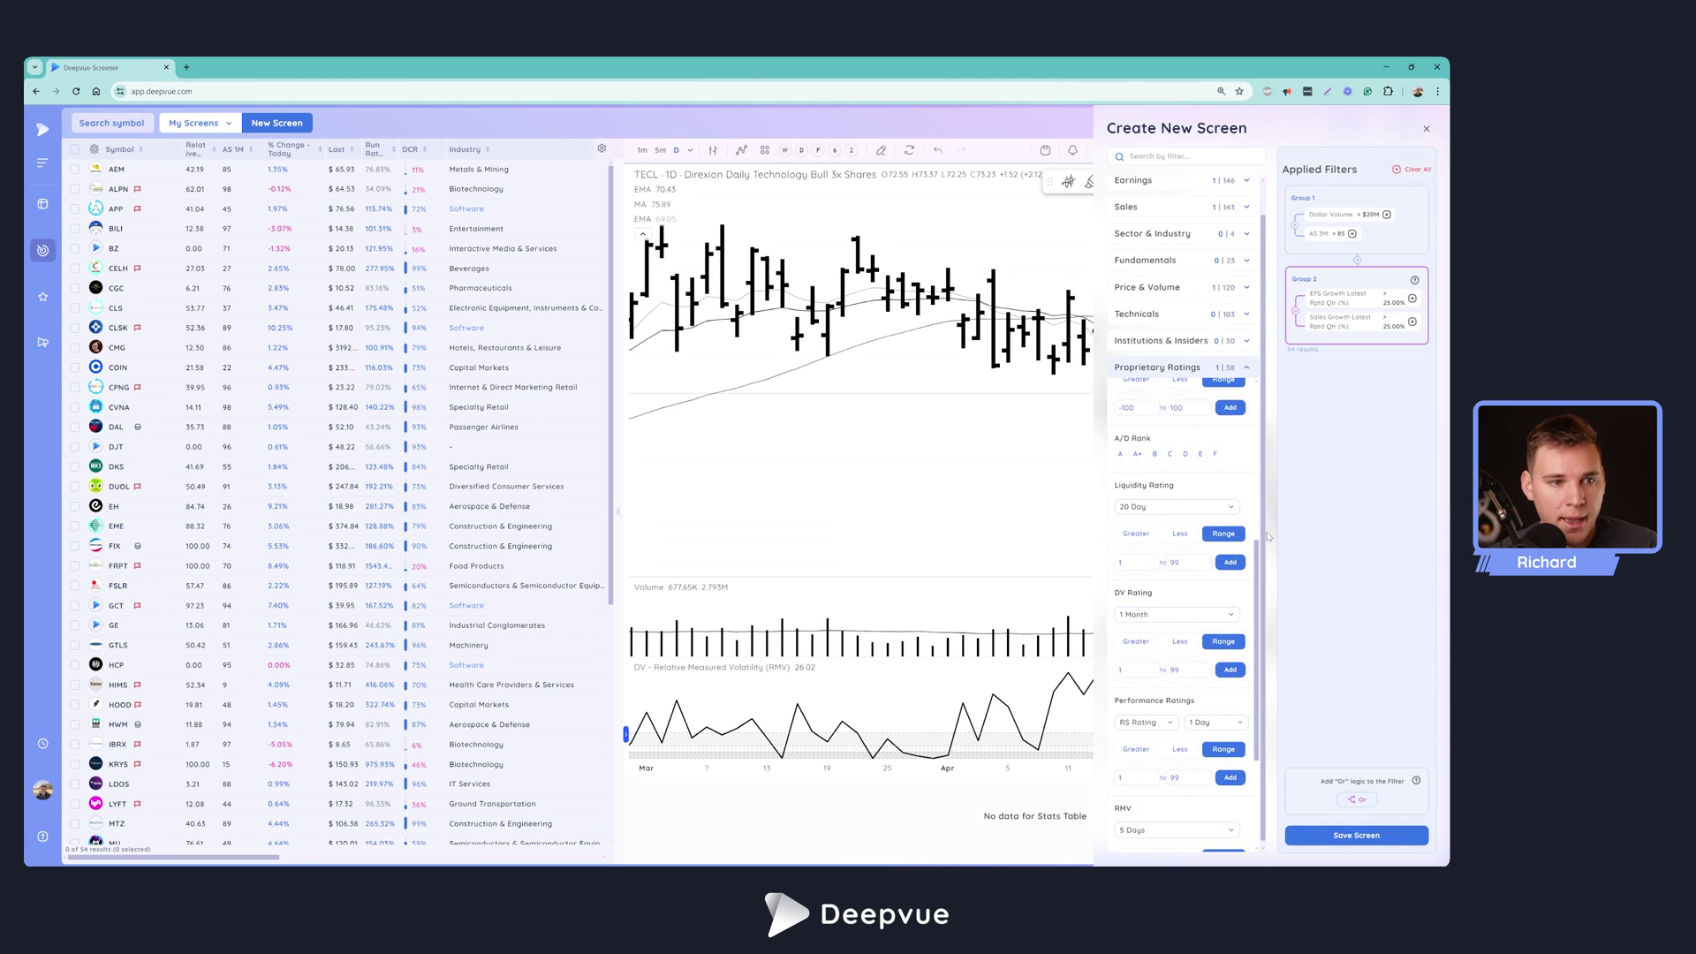
pyautogui.click(1146, 722)
pyautogui.click(1143, 762)
pyautogui.click(1213, 724)
pyautogui.click(1218, 786)
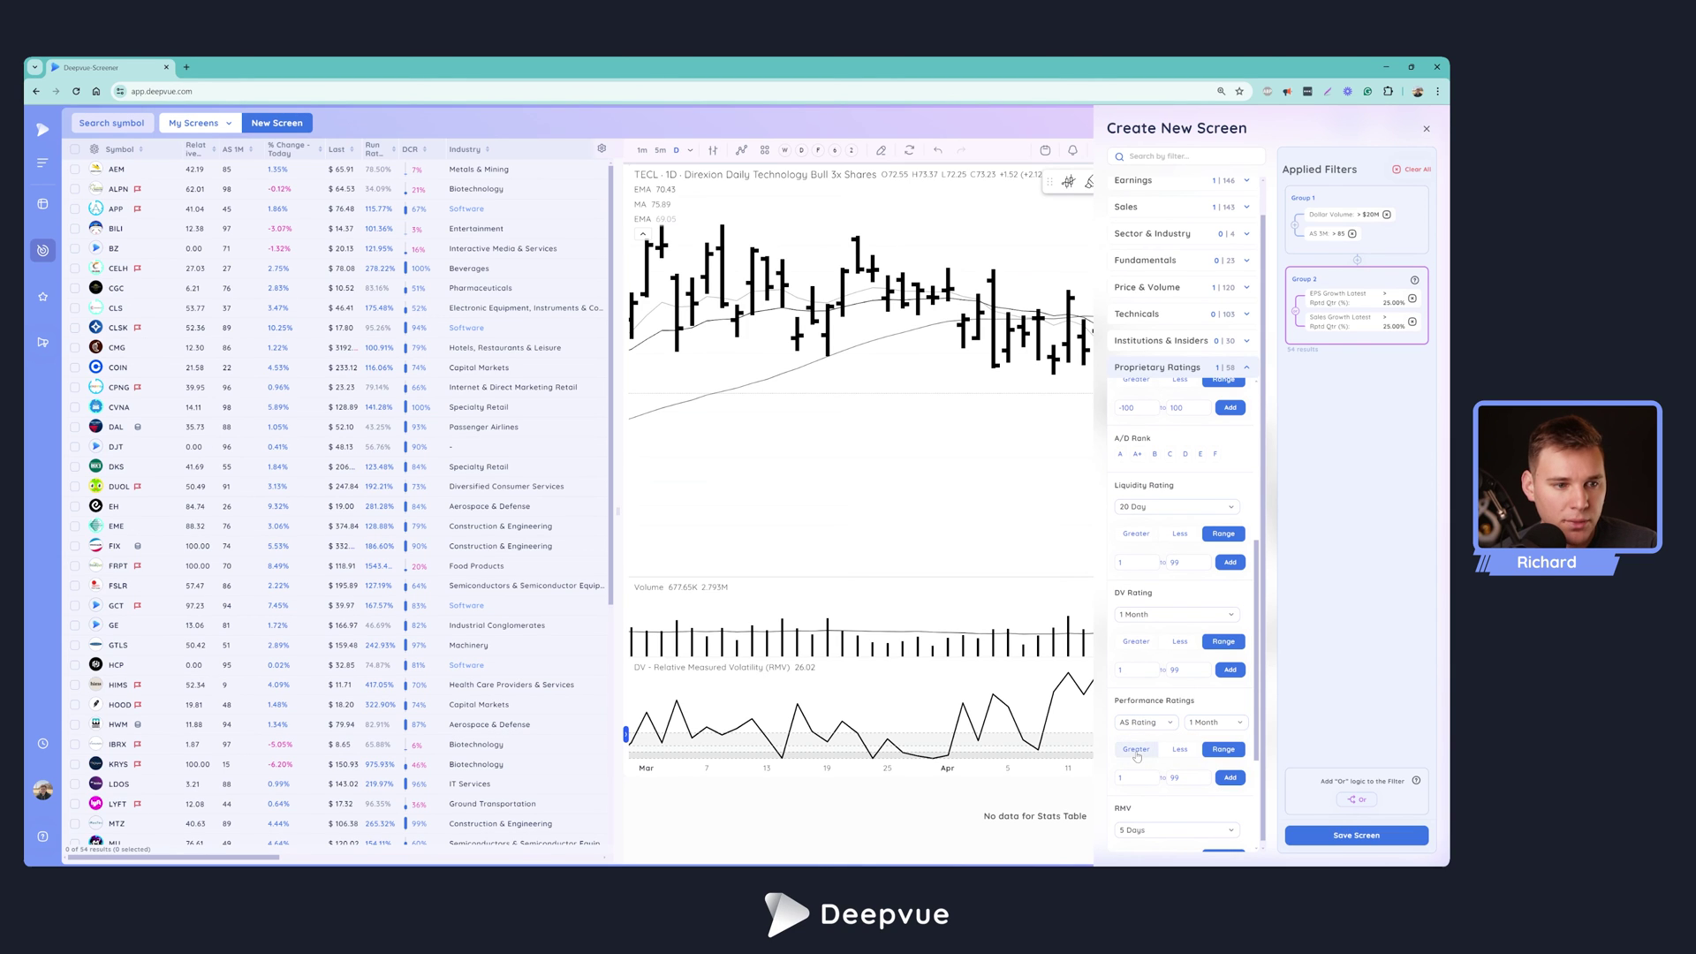
pyautogui.click(1136, 749)
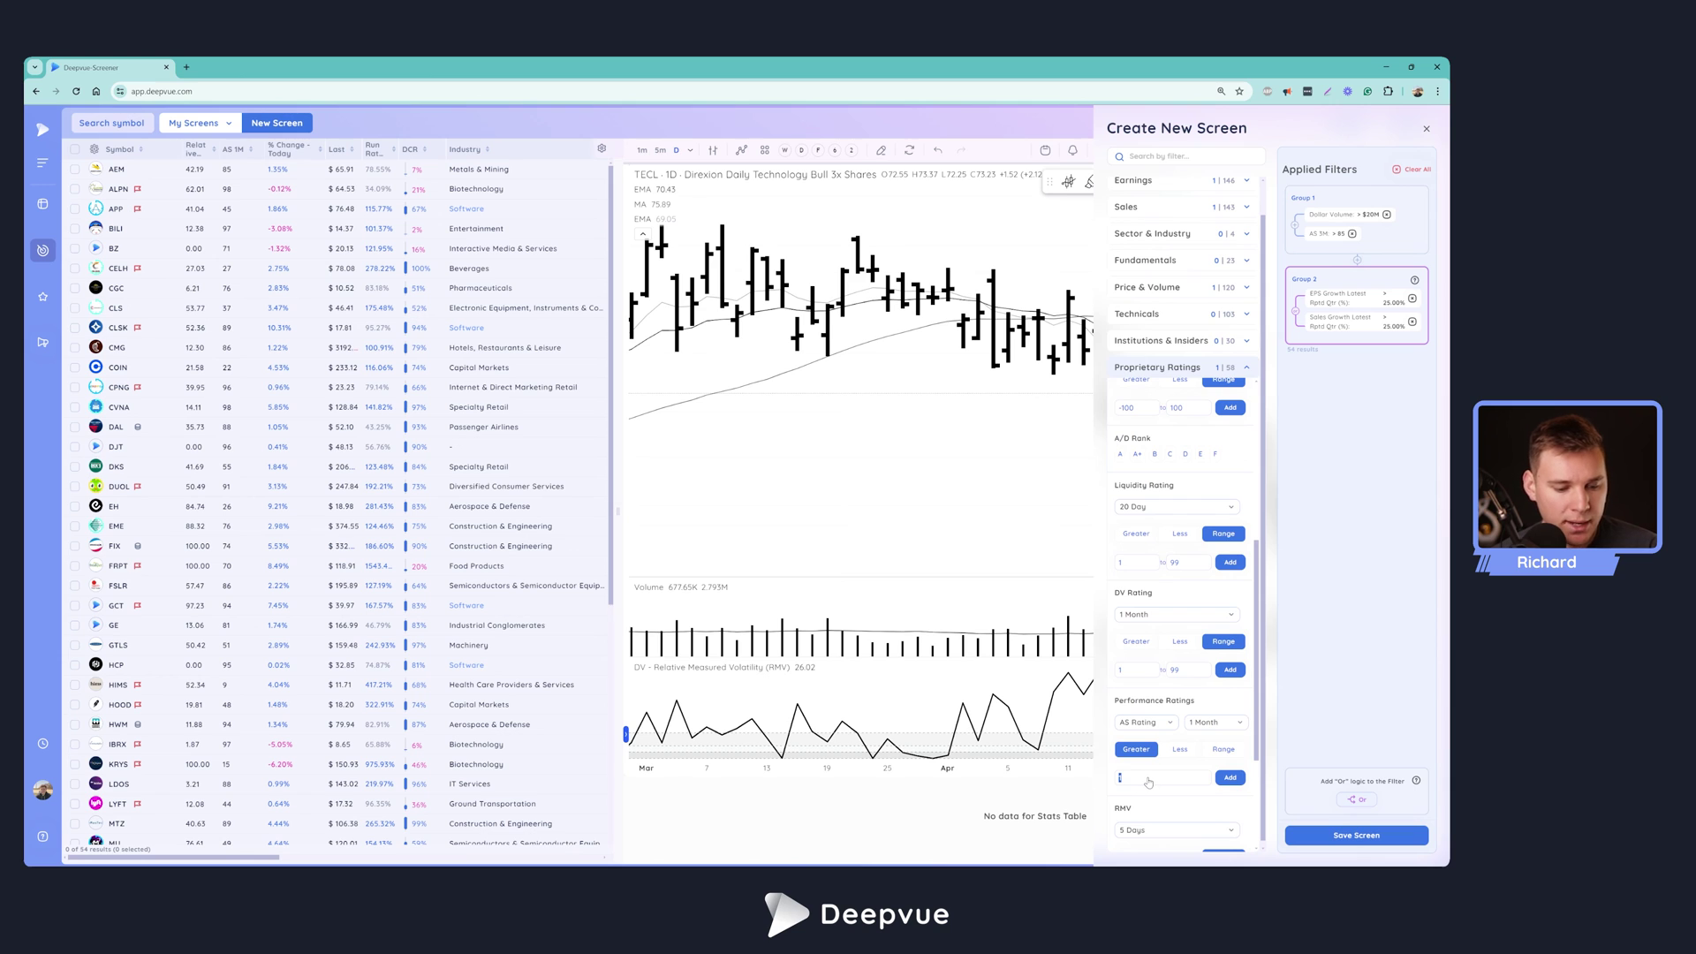
pyautogui.write('95')
pyautogui.click(1230, 778)
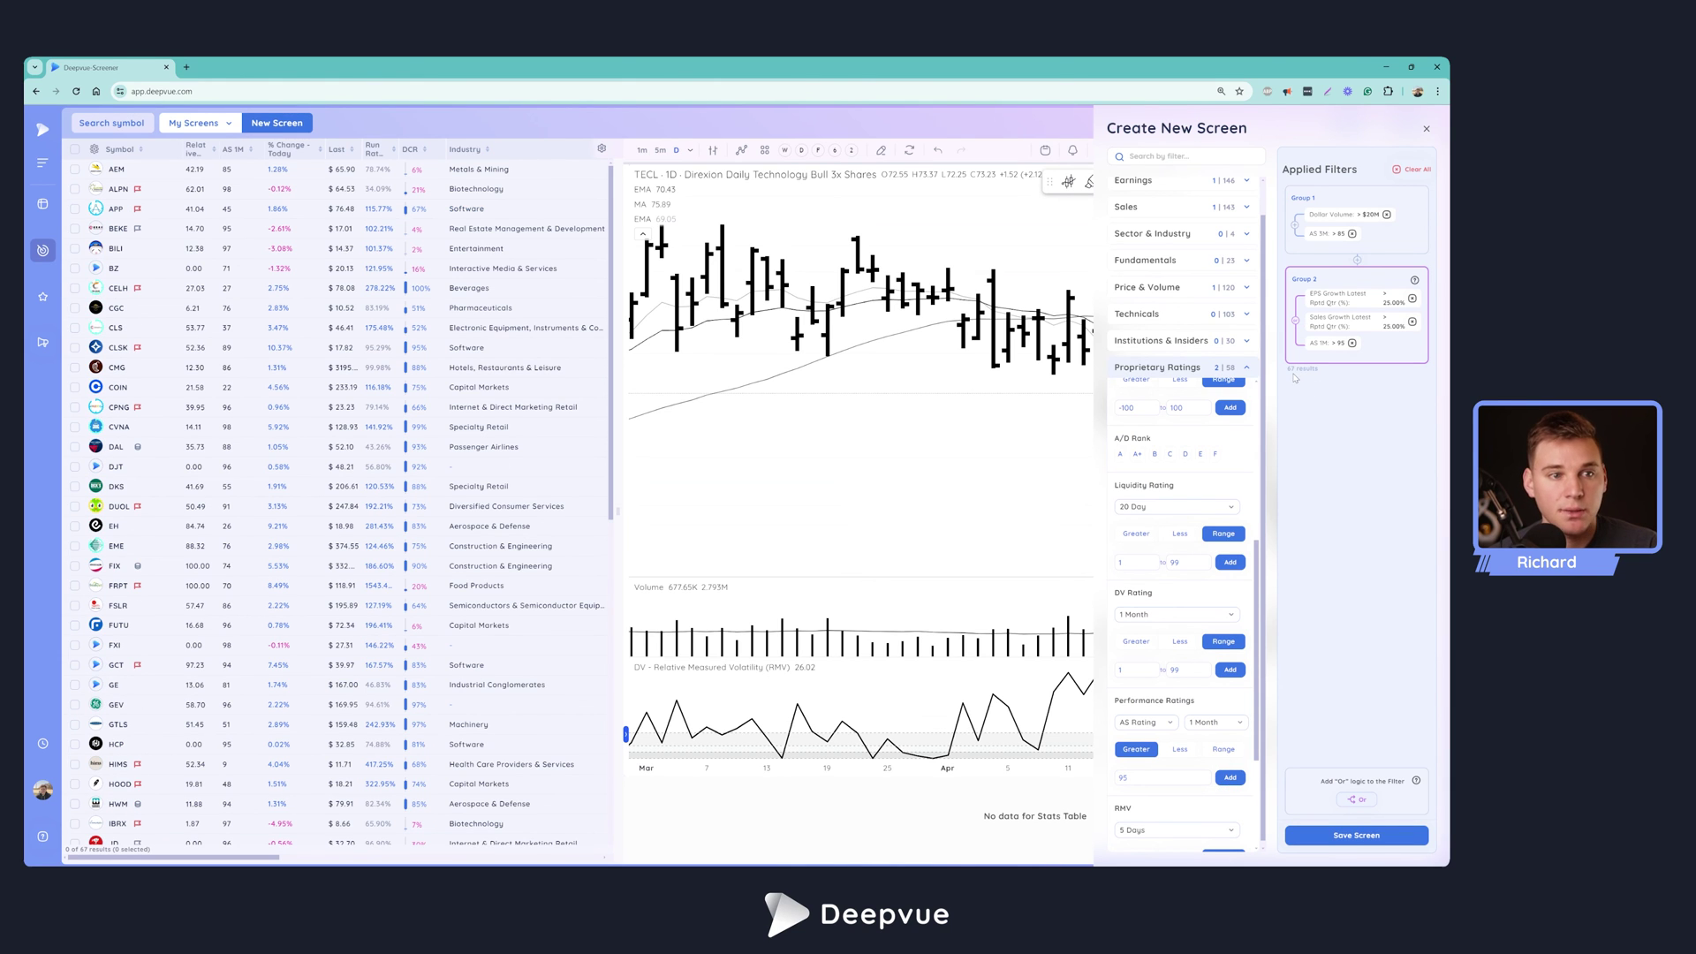